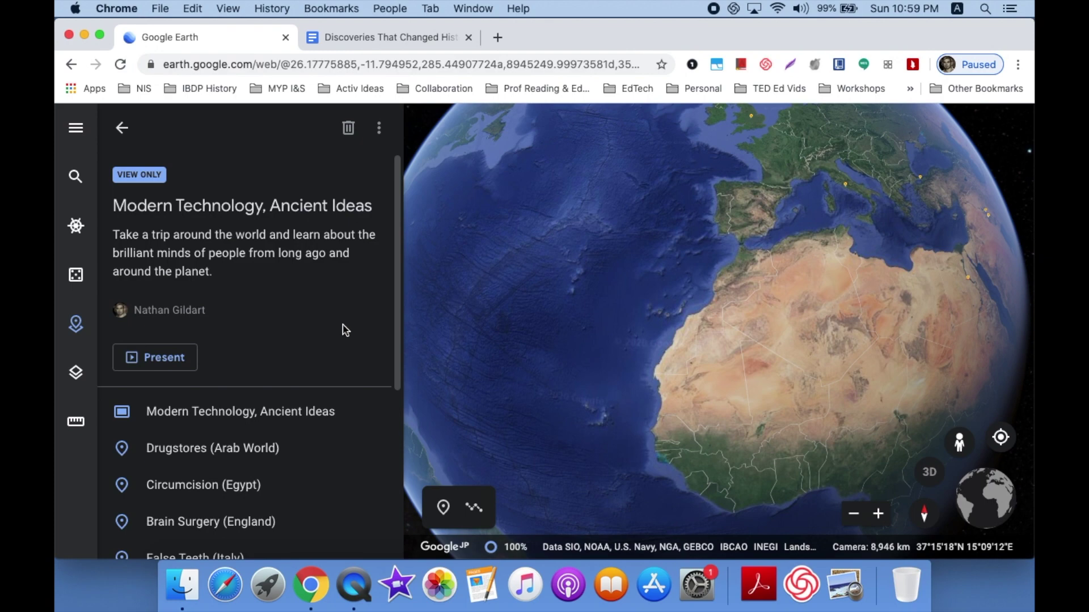
Present the project, browse its table of contents, and advance to slide 2, Drugstores (Arab World)
click(175, 359)
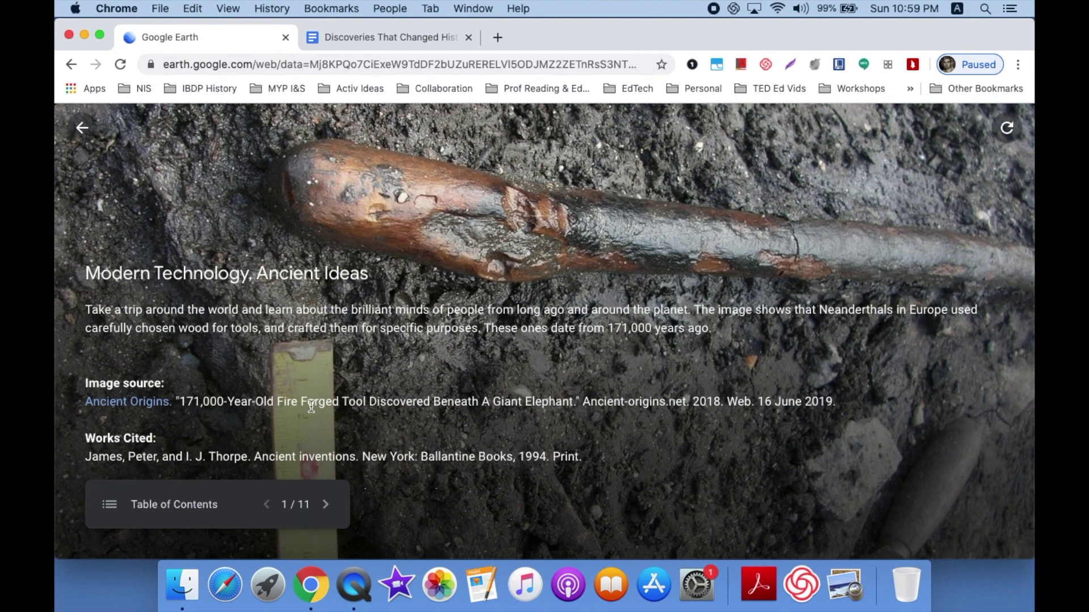
scroll(264, 432, down, 2)
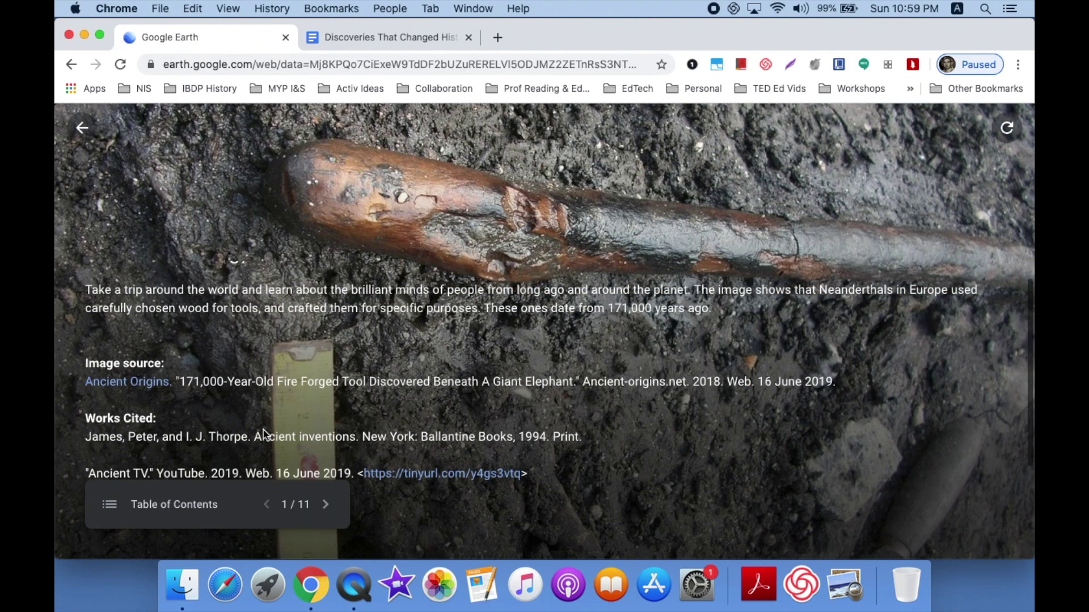
scroll(263, 435, up, 2)
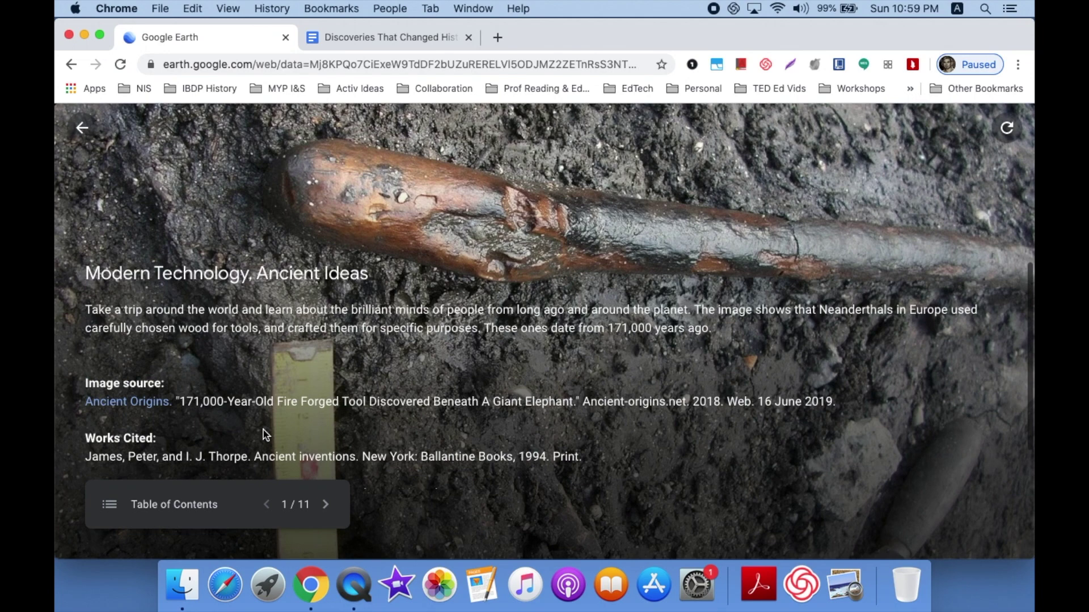
click(204, 504)
scroll(195, 317, down, 2)
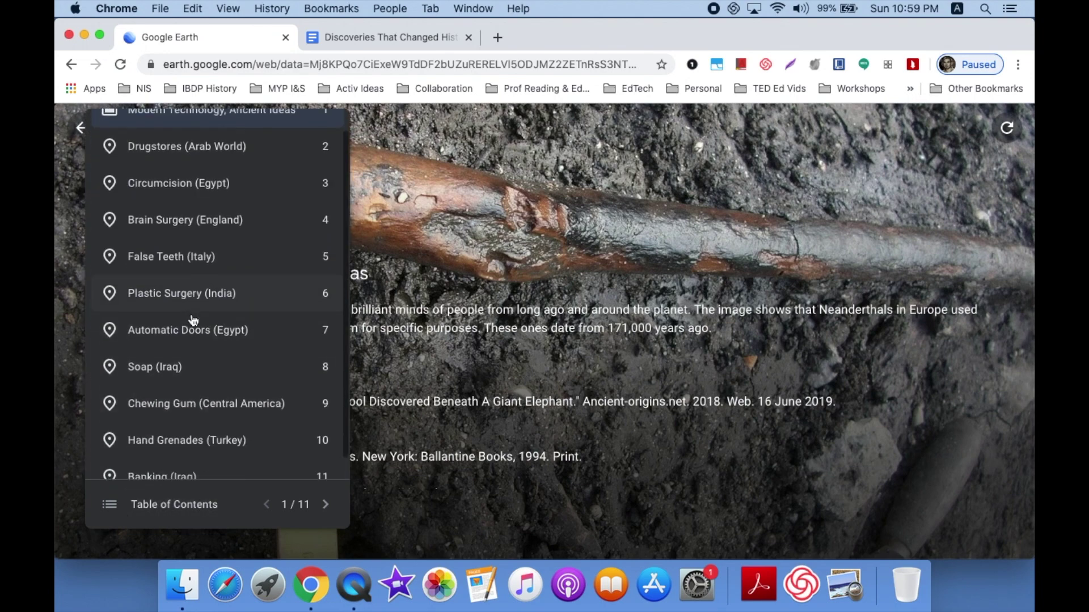
scroll(194, 317, up, 2)
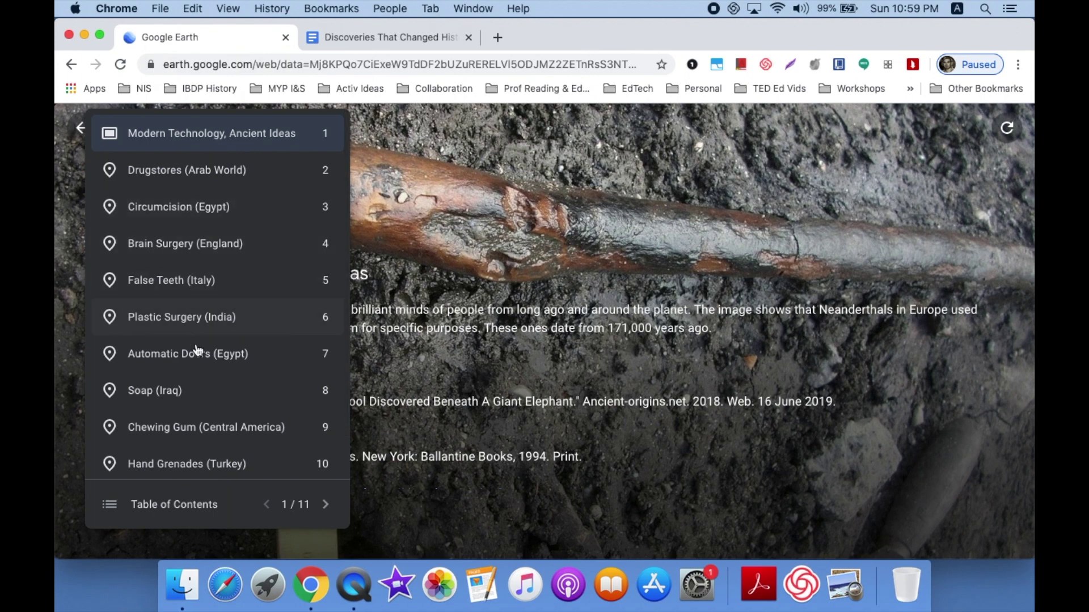
click(243, 513)
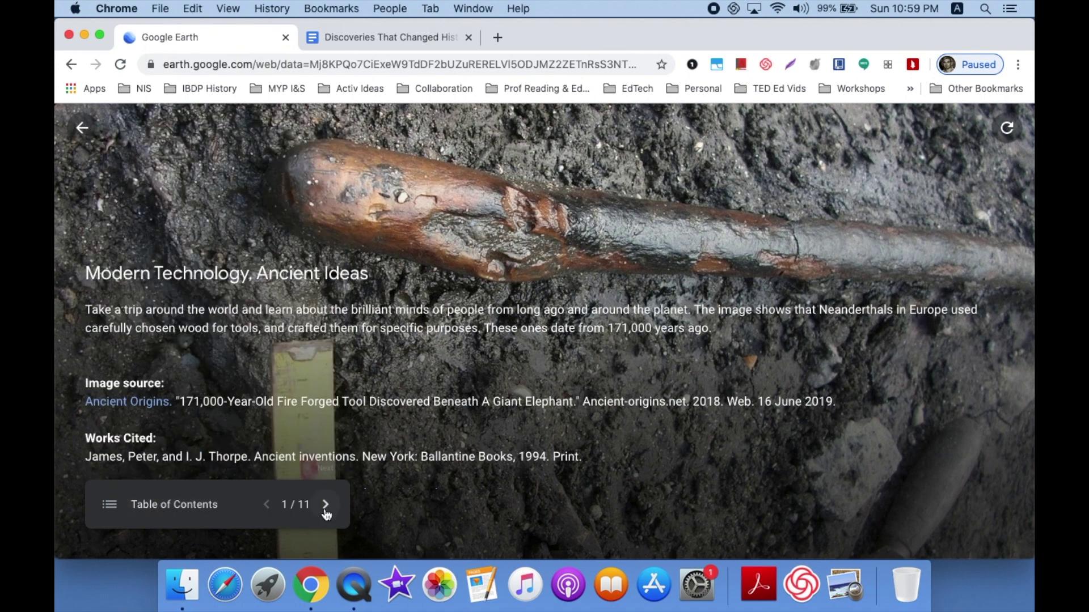
click(325, 504)
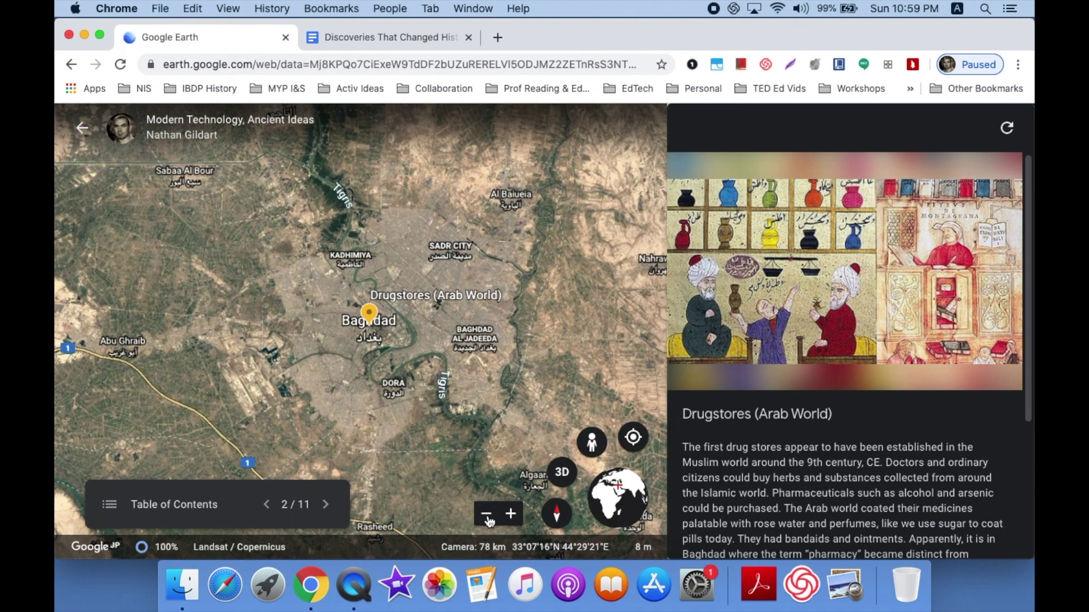
Advance past the Circumcision (Egypt) slide to slide 4, Brain Surgery (England)
scroll(505, 433, down, 3)
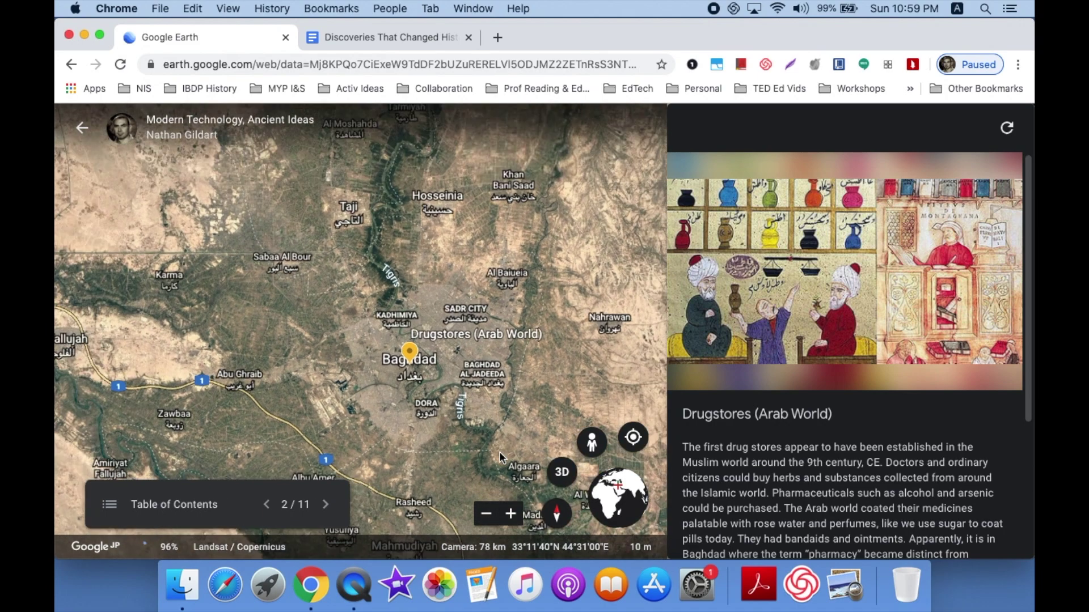
scroll(500, 457, down, 5)
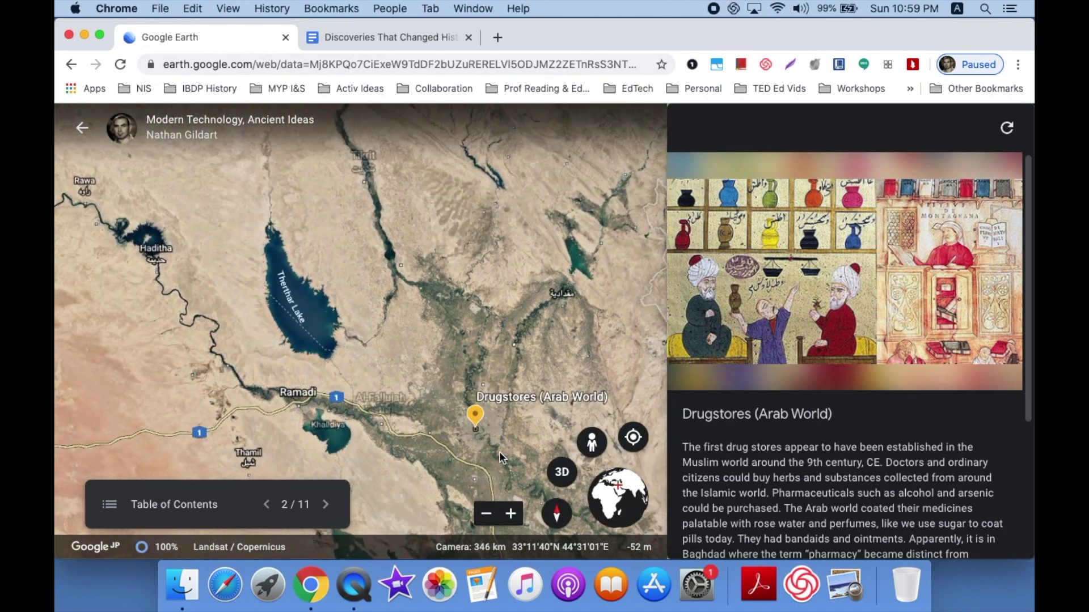
scroll(500, 457, up, 3)
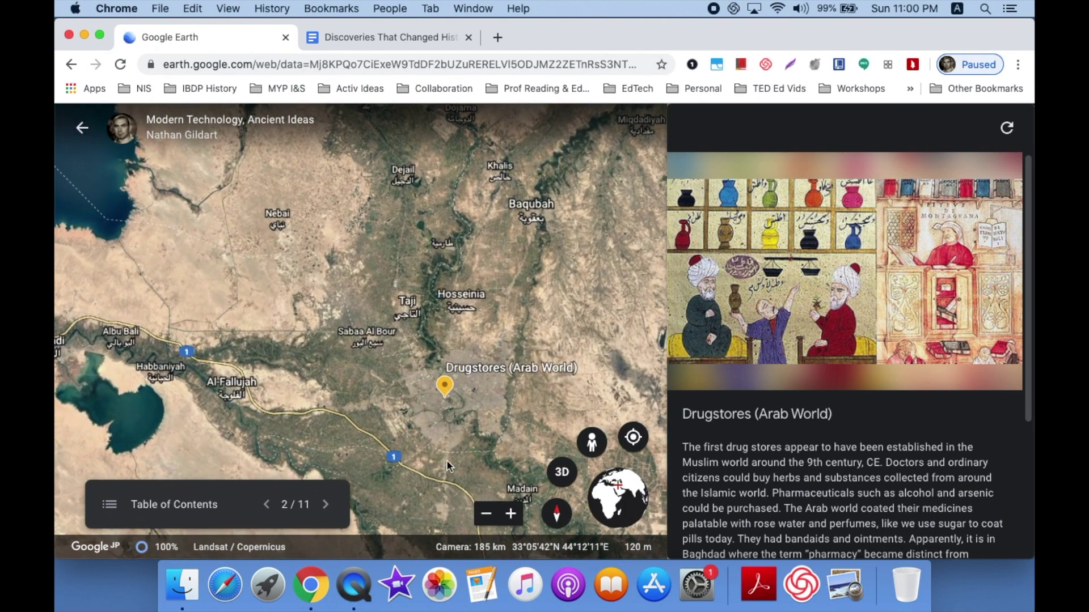
scroll(811, 397, down, 4)
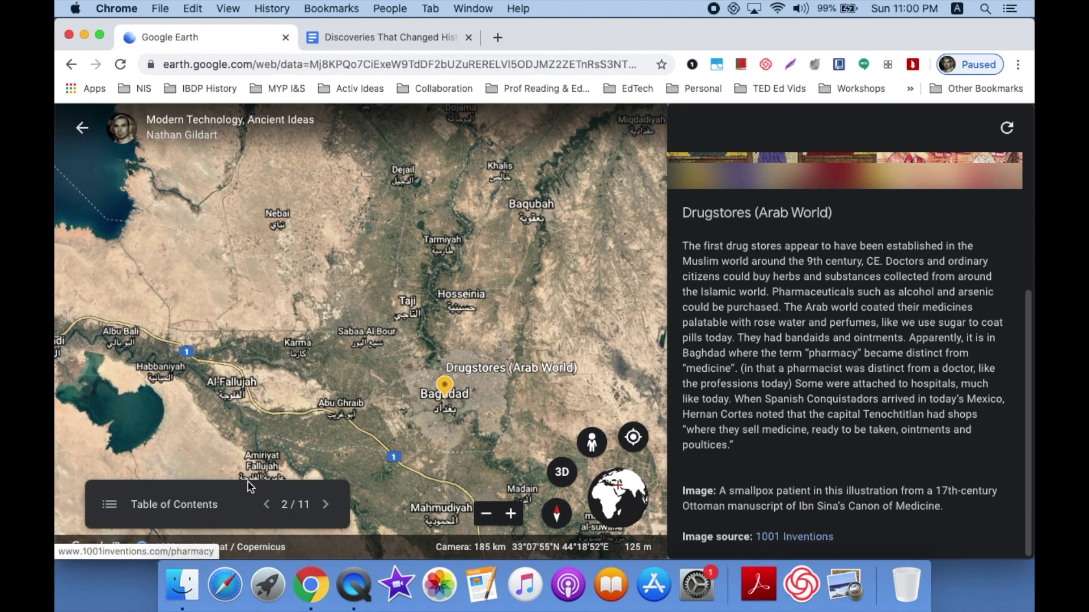
click(327, 507)
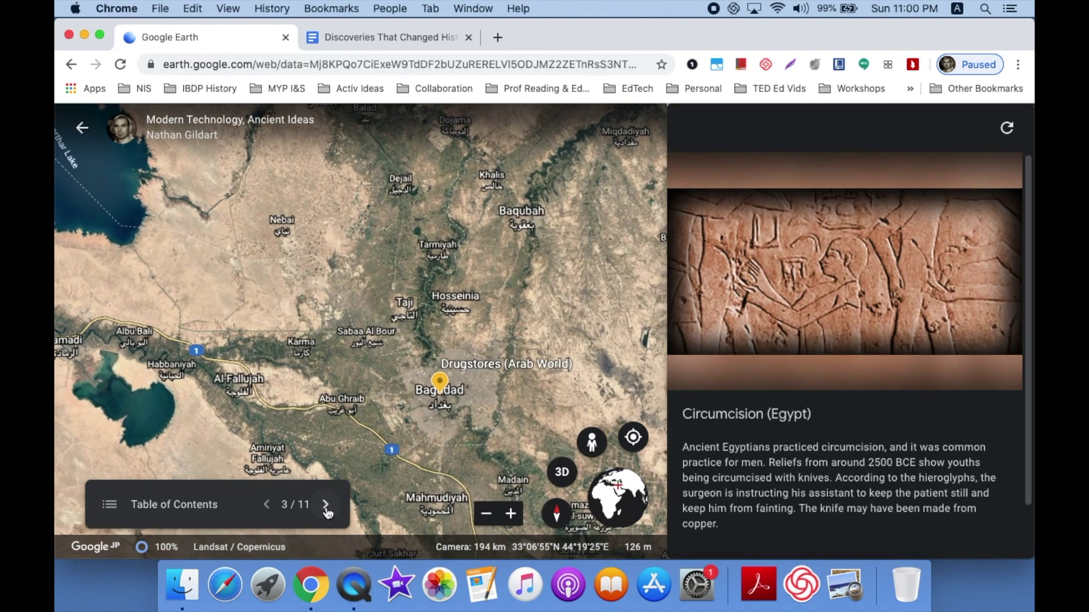
click(326, 506)
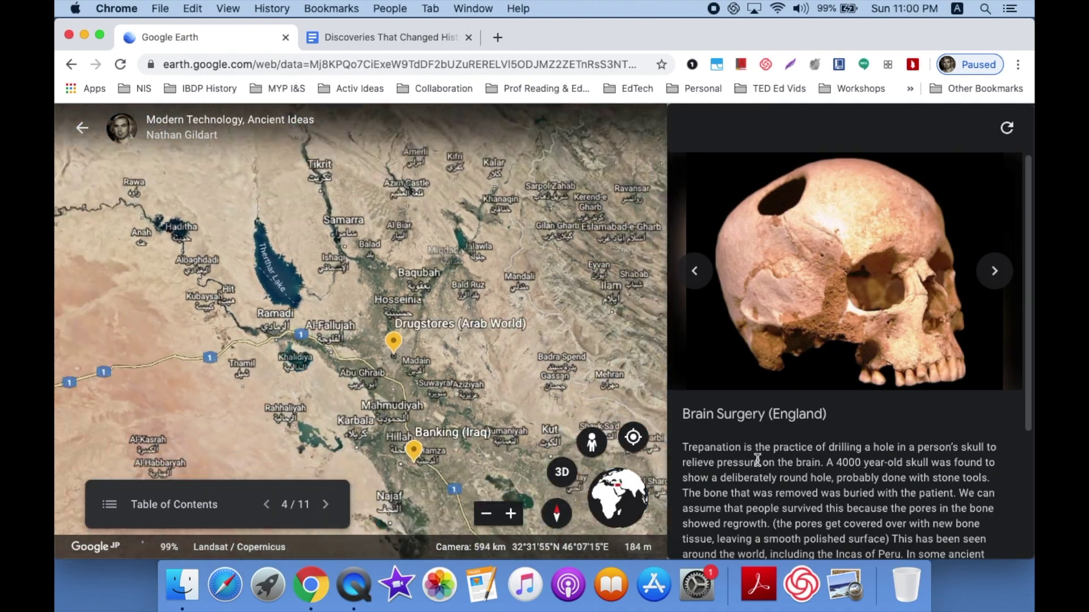
Cycle the Brain Surgery slide's gallery around to the trepanation video
scroll(758, 459, down, 2)
scroll(758, 459, down, 3)
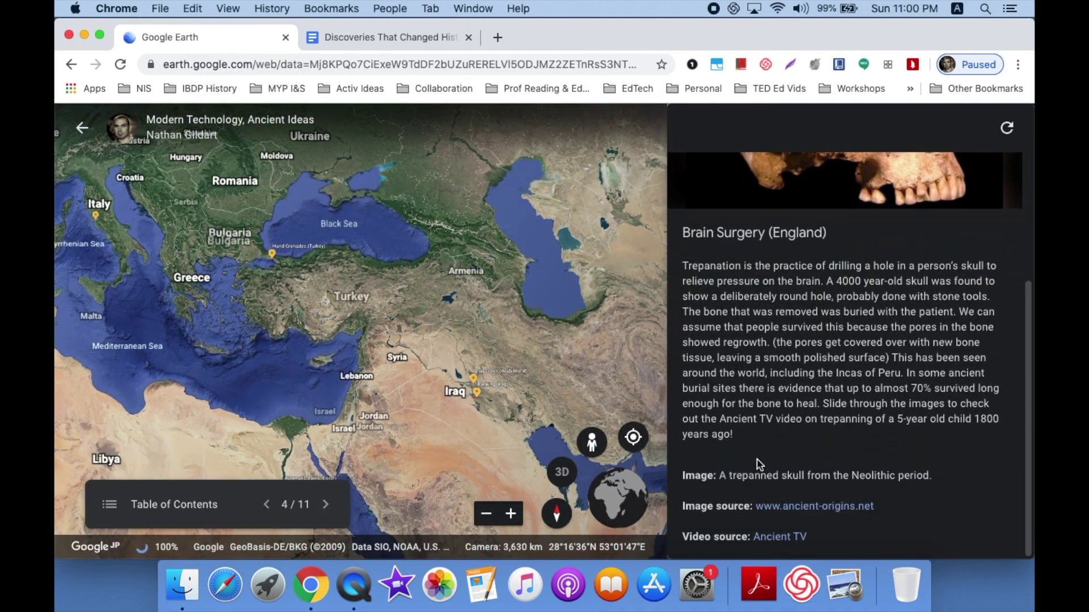
scroll(759, 464, up, 5)
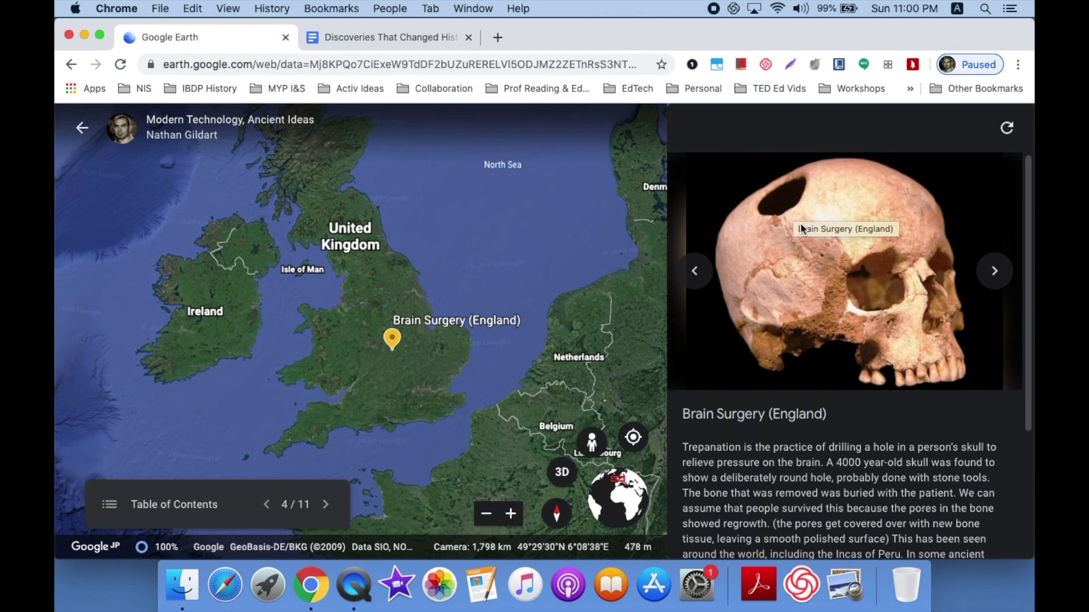
click(994, 271)
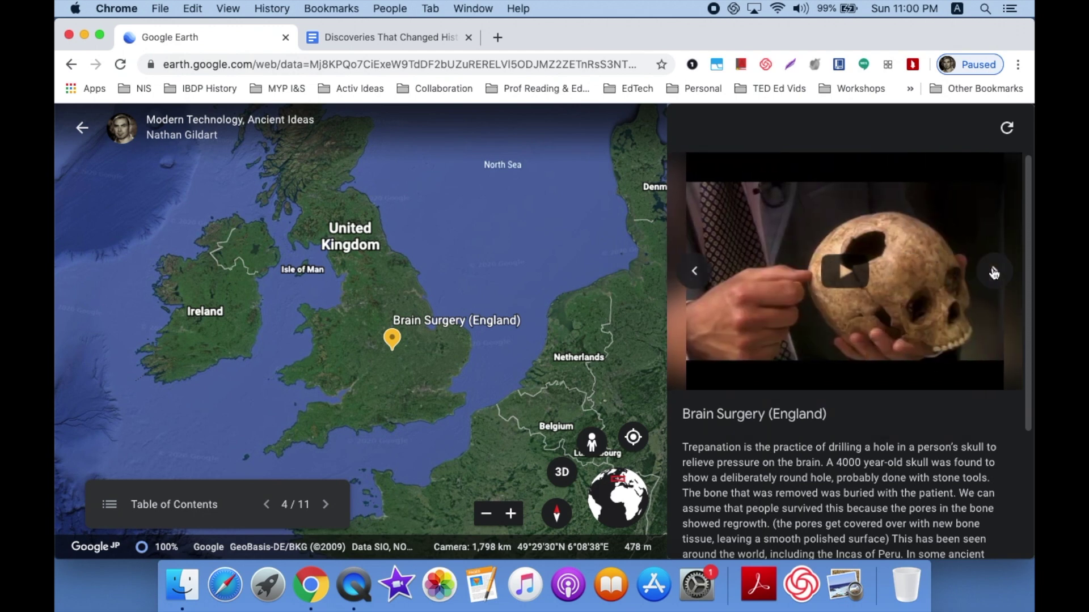
click(994, 272)
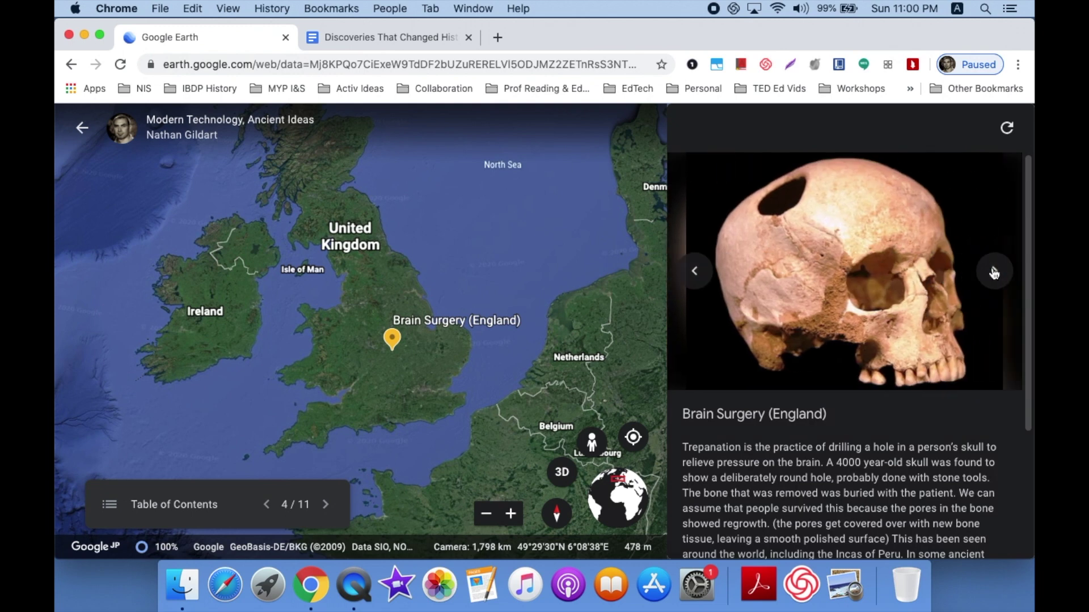
click(994, 271)
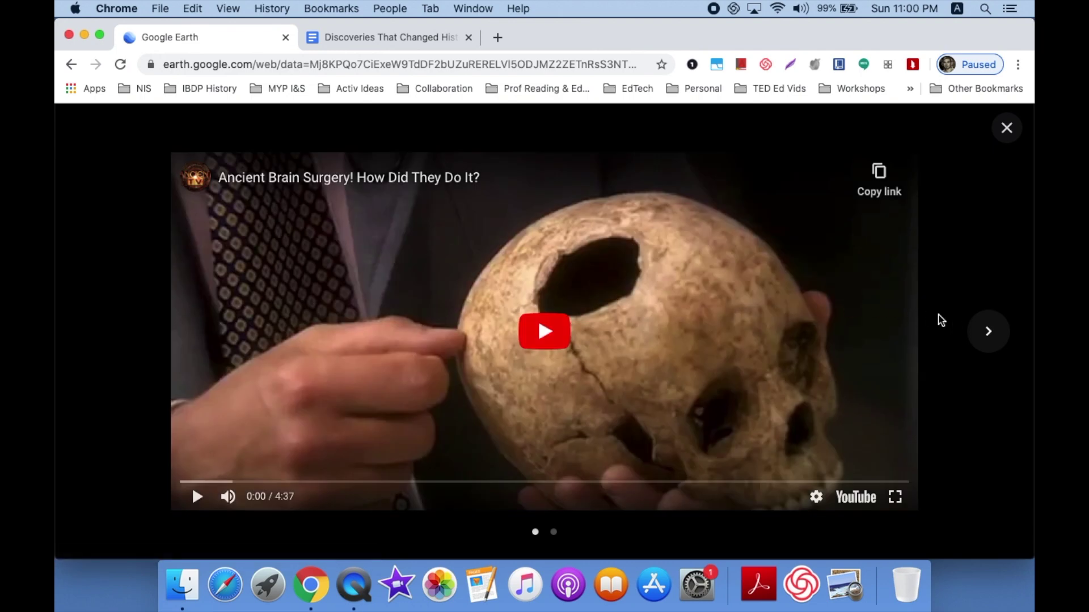
click(987, 332)
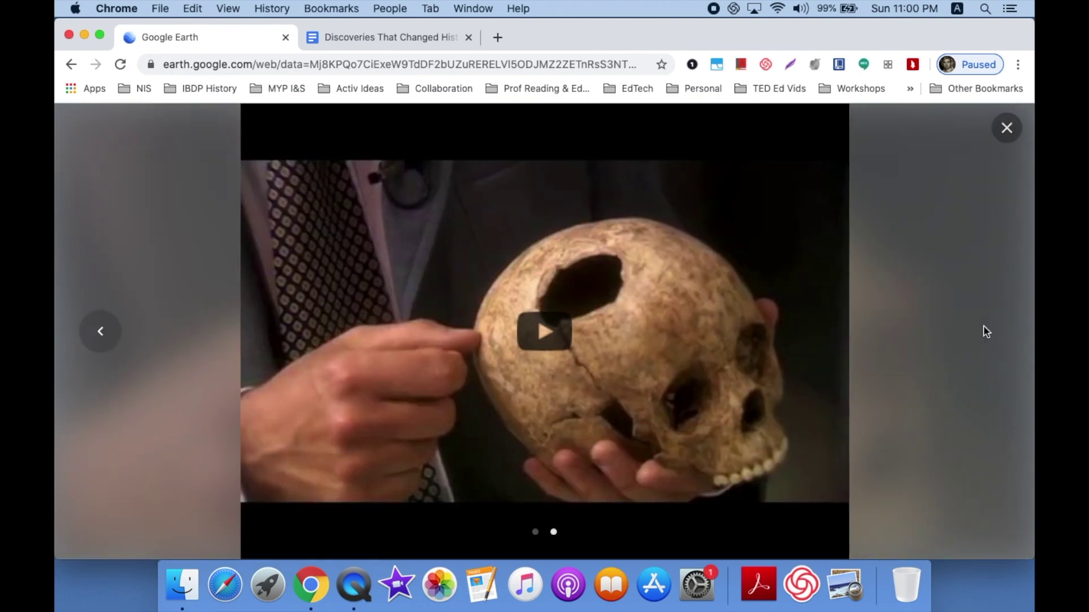
click(107, 342)
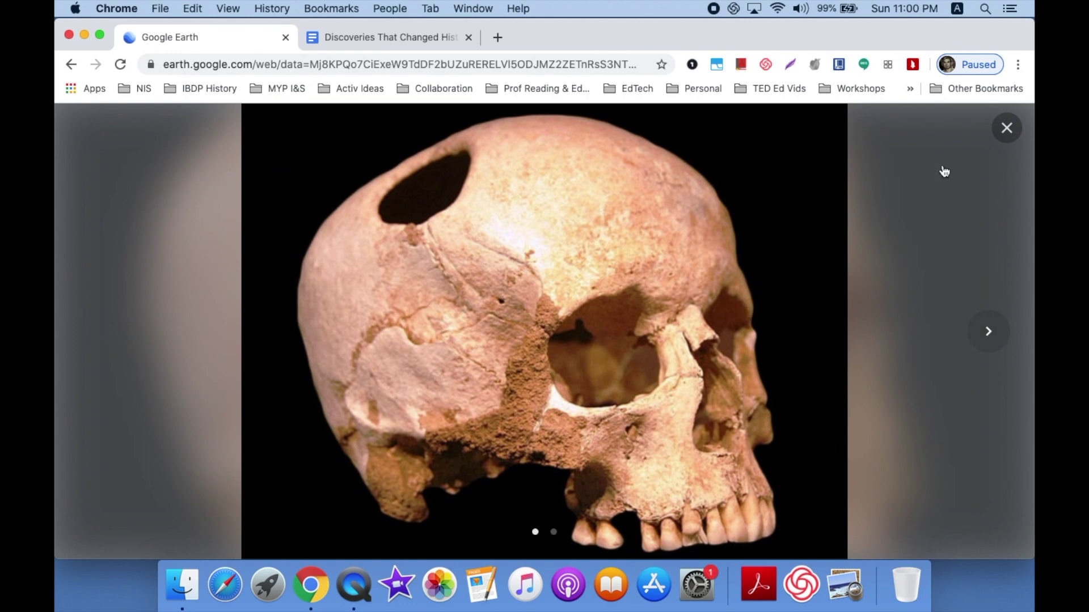
click(1005, 129)
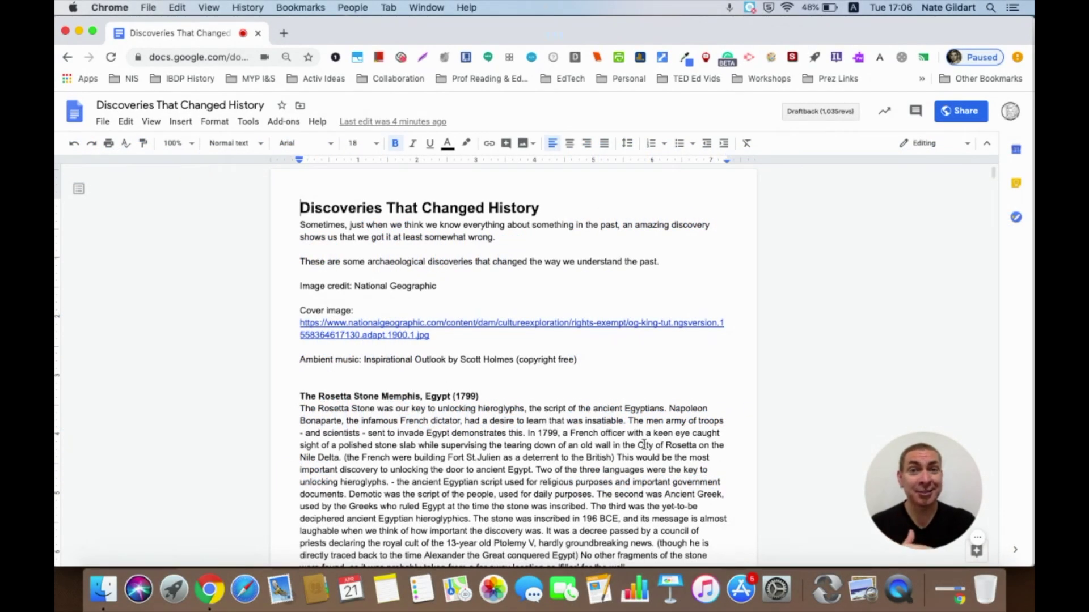
Scroll past the Rosetta Stone text to the Works Cited and Image sources
scroll(643, 444, down, 5)
scroll(644, 444, down, 9)
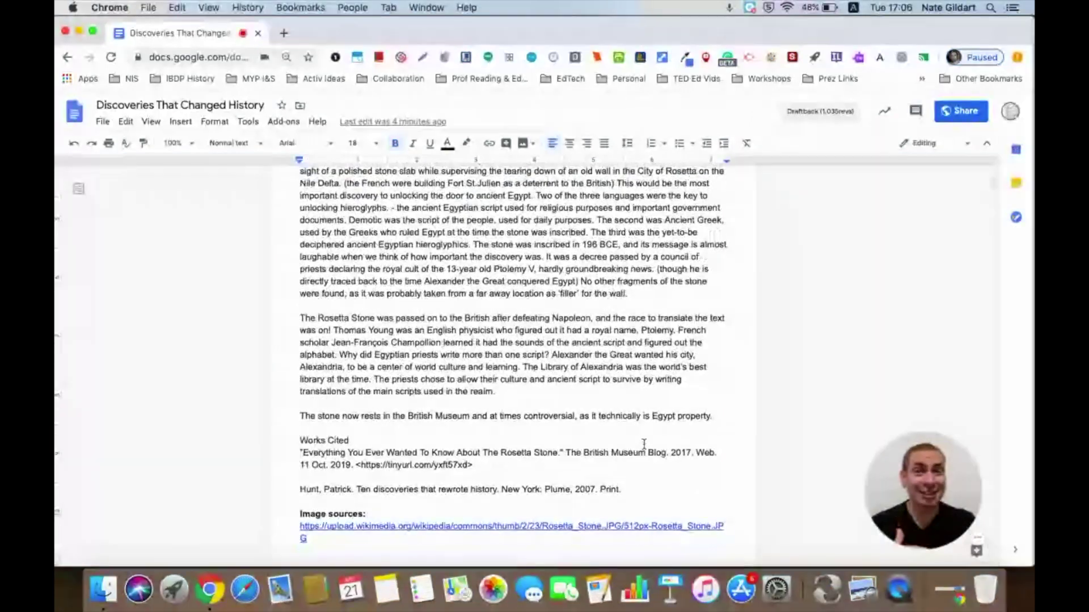
scroll(644, 444, down, 6)
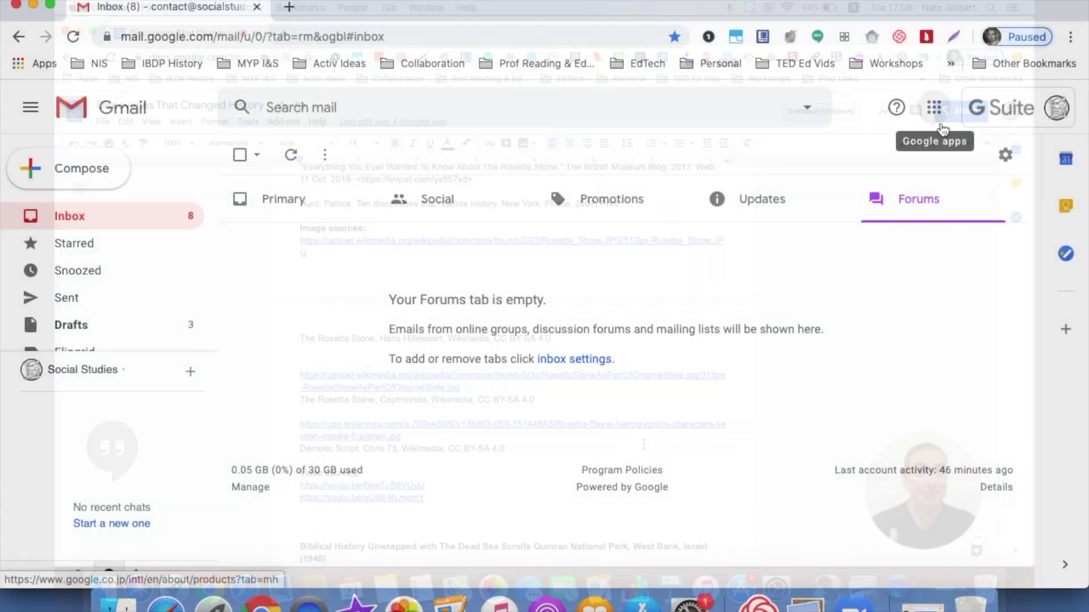
From the Gmail inbox, open the Google apps grid and scroll to find Earth
ctrl+scroll(941, 130, up, 5)
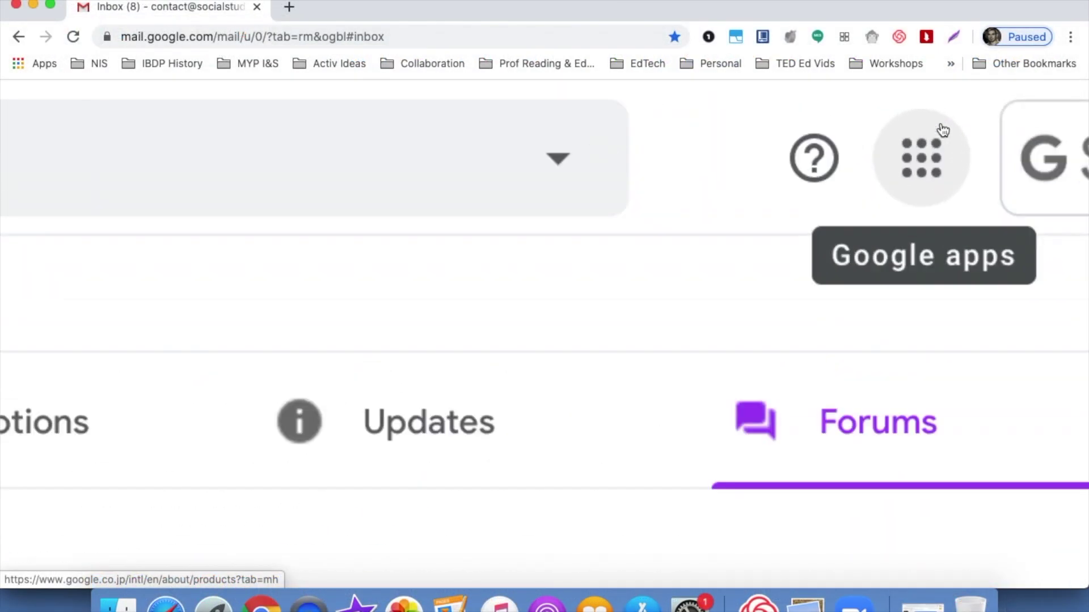
ctrl+scroll(941, 129, down, 3)
ctrl+scroll(942, 129, down, 2)
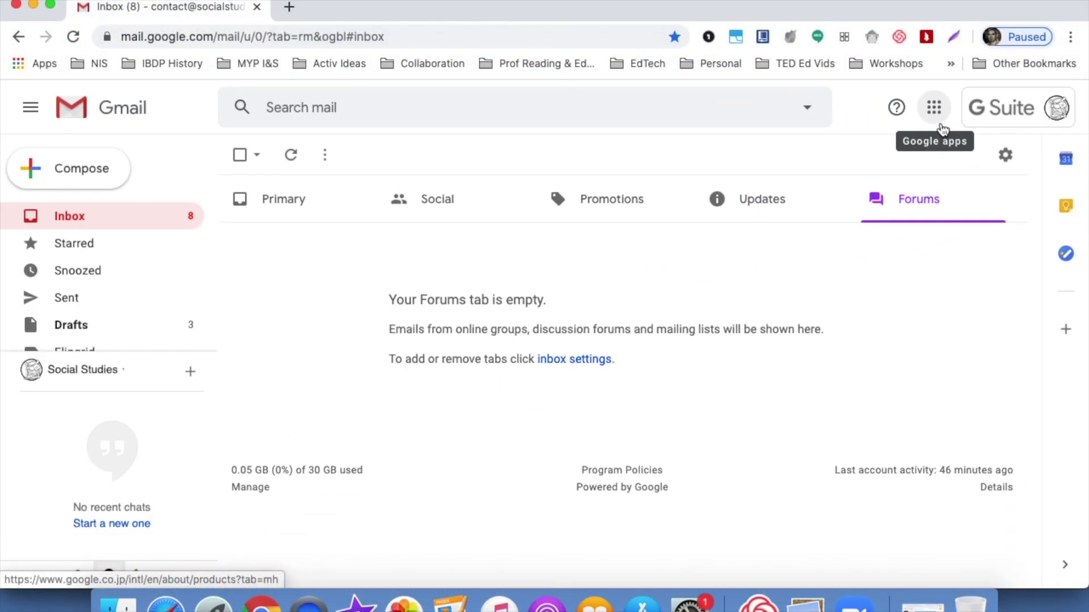
click(936, 111)
scroll(926, 260, down, 10)
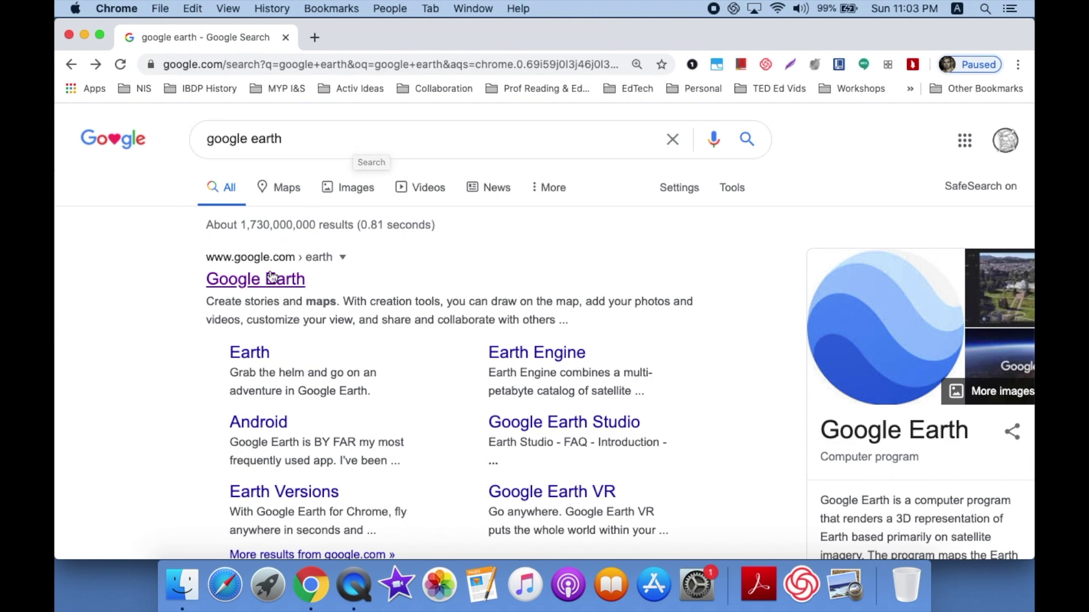
Load earth.google.com and launch Google Earth in a new tab
click(293, 64)
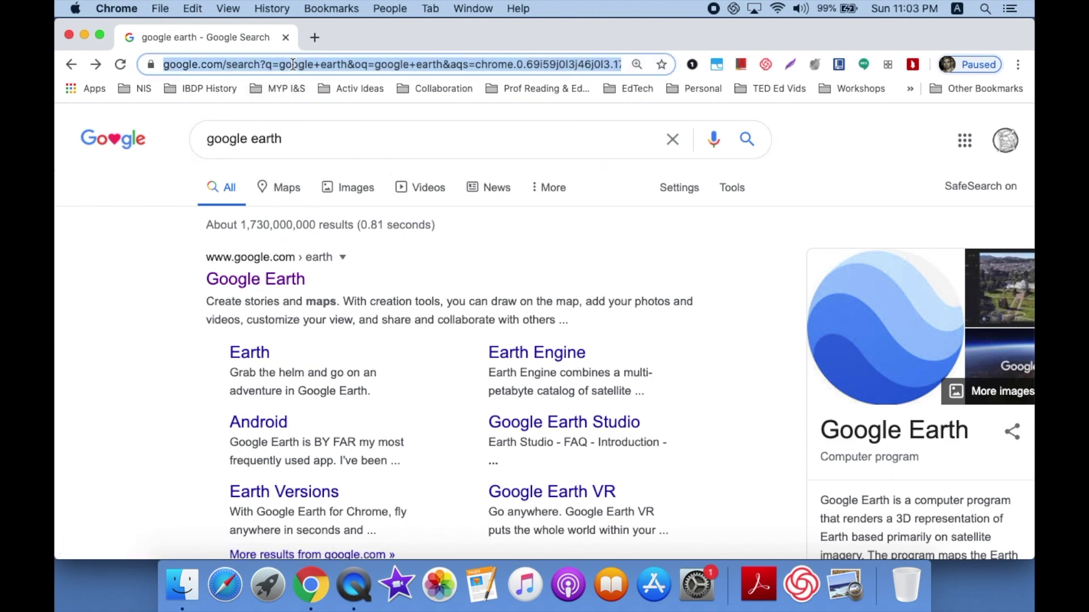
text(earth.goog)
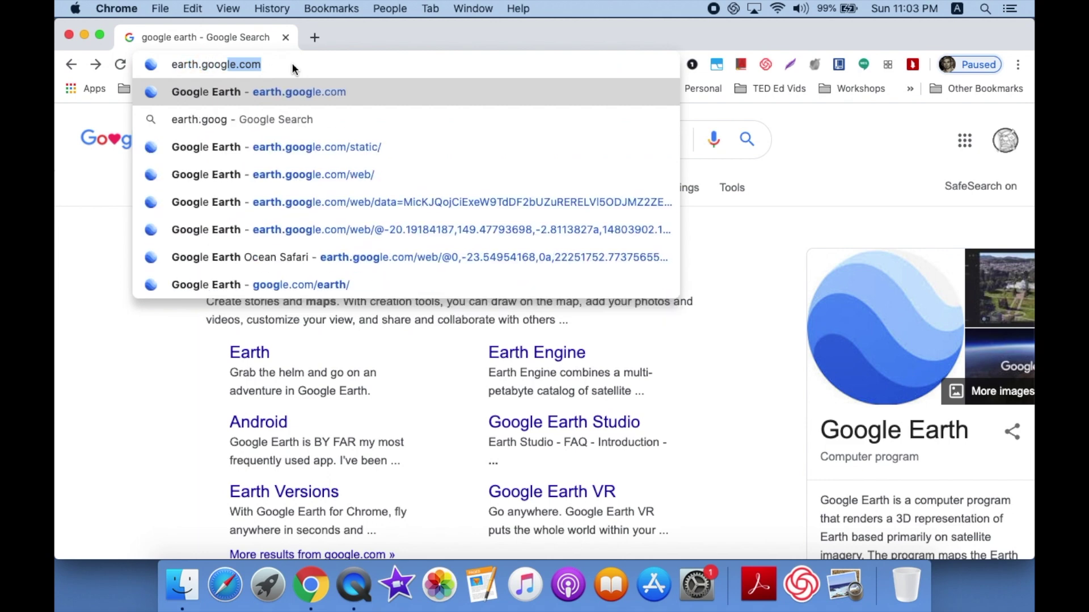
text(le.com)
key(Return)
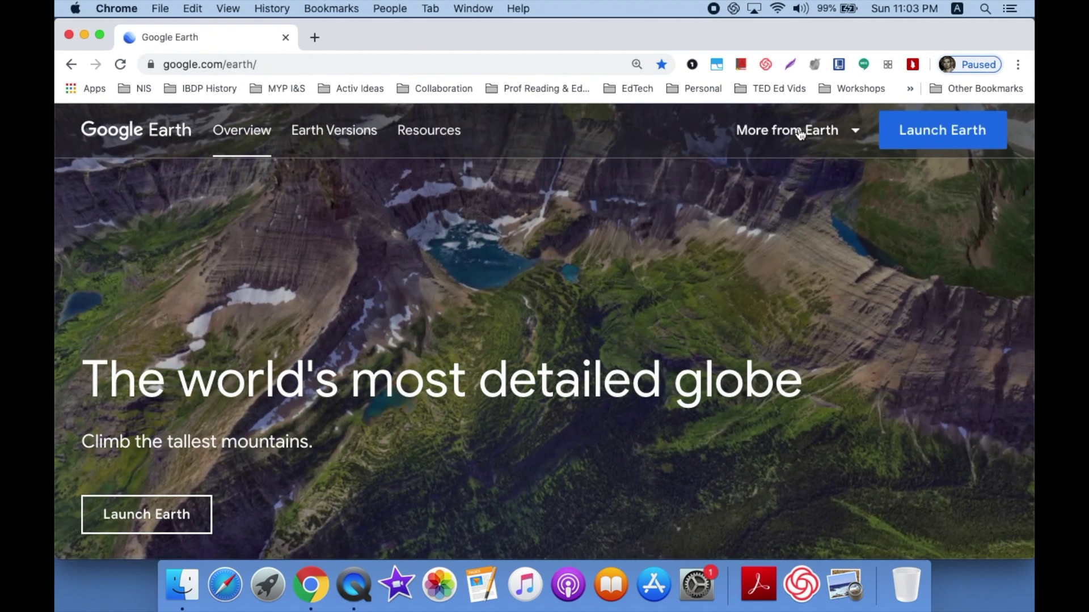
ctrl+scroll(912, 134, up, 5)
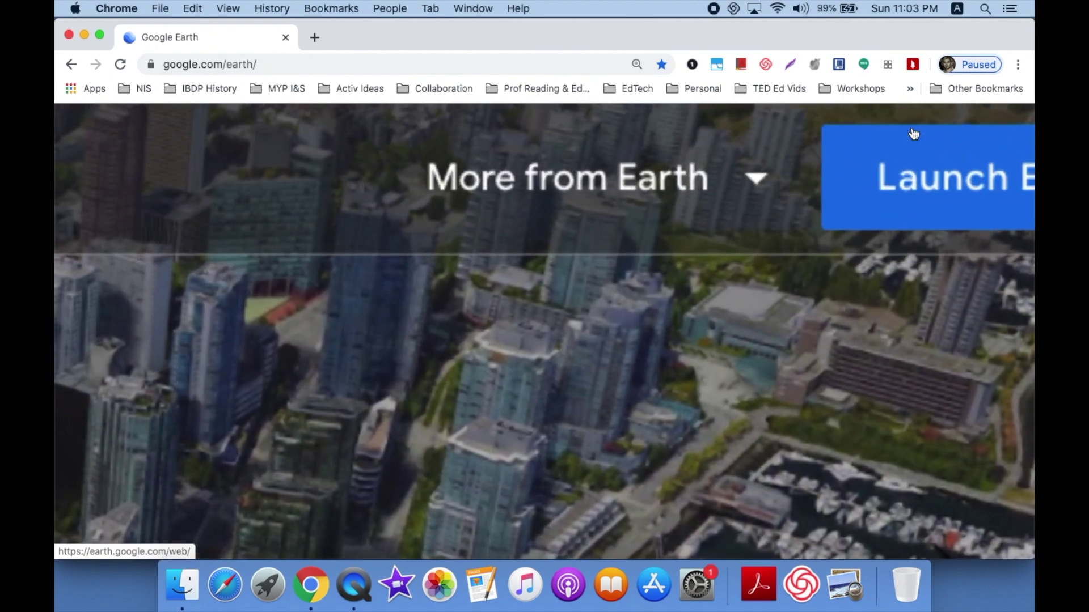
ctrl+scroll(913, 134, down, 5)
click(913, 132)
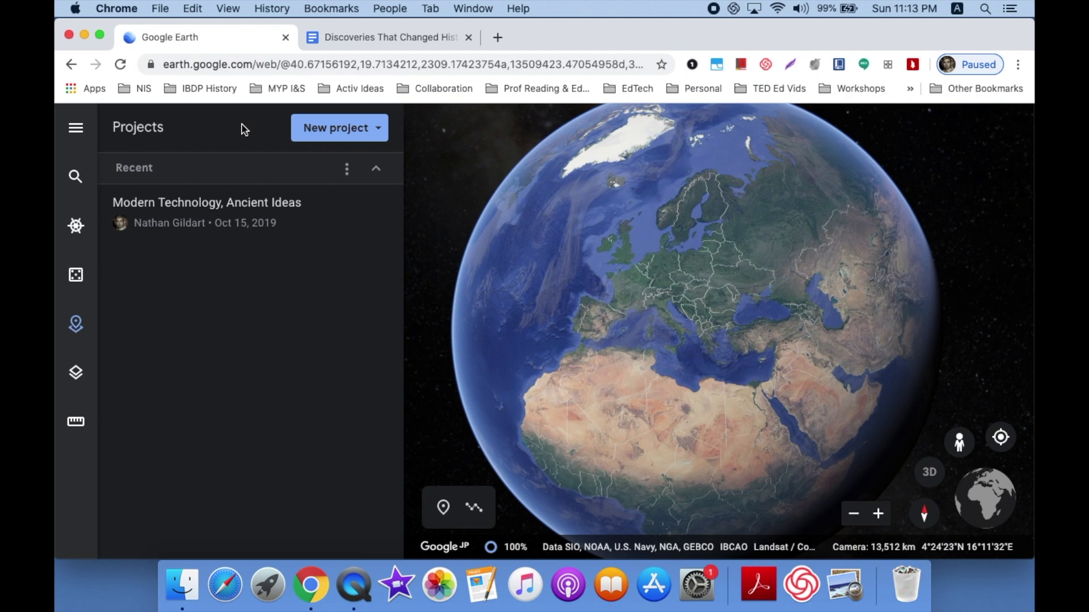
Create a new project in Google Drive and grab the Doc's title 'Discoveries That Changed History'
click(378, 133)
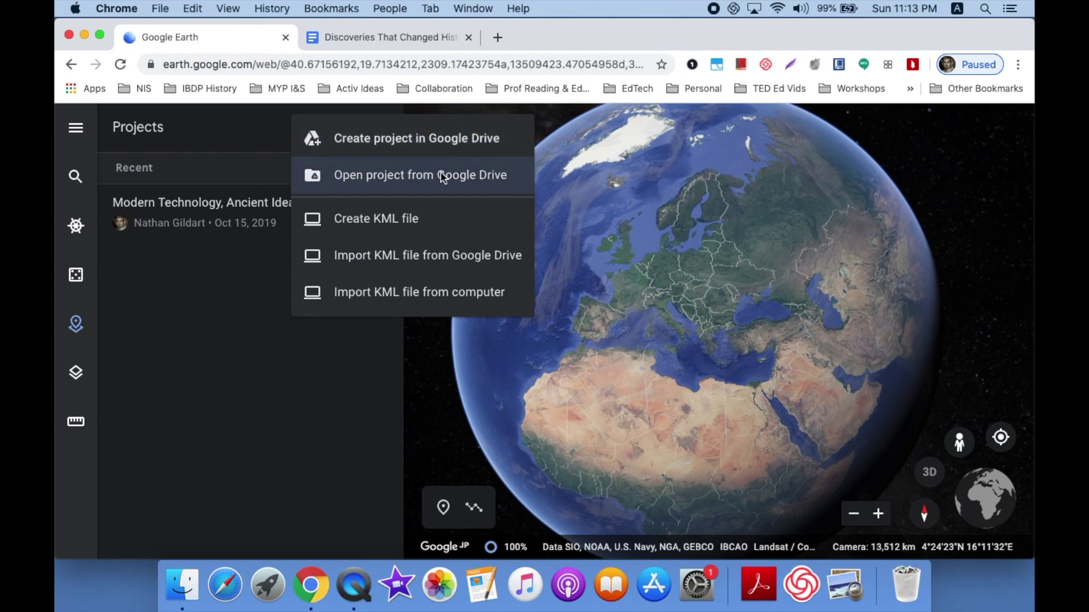
click(393, 146)
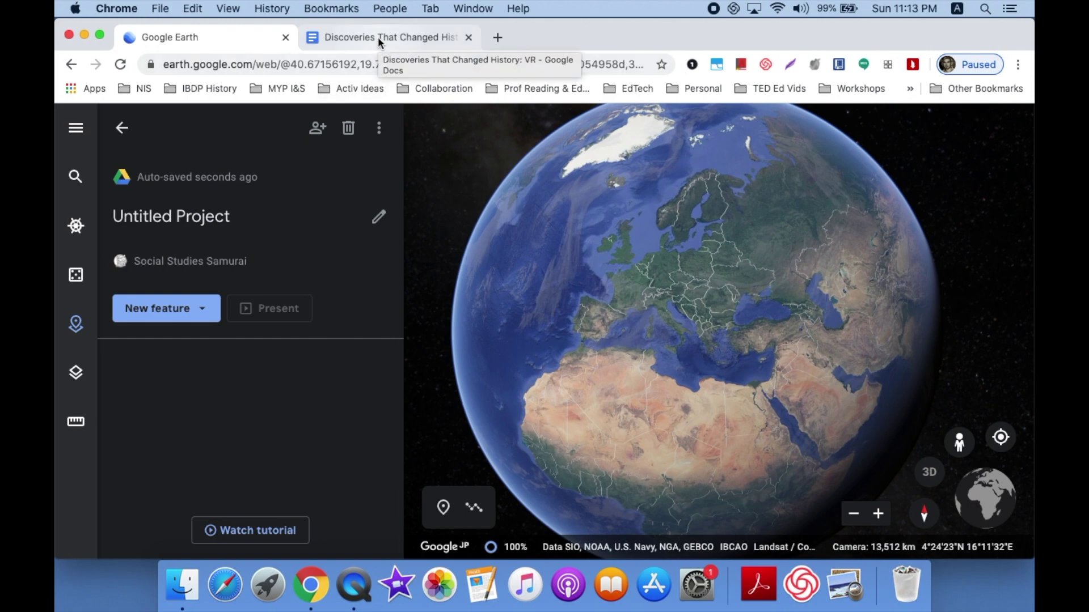
click(358, 37)
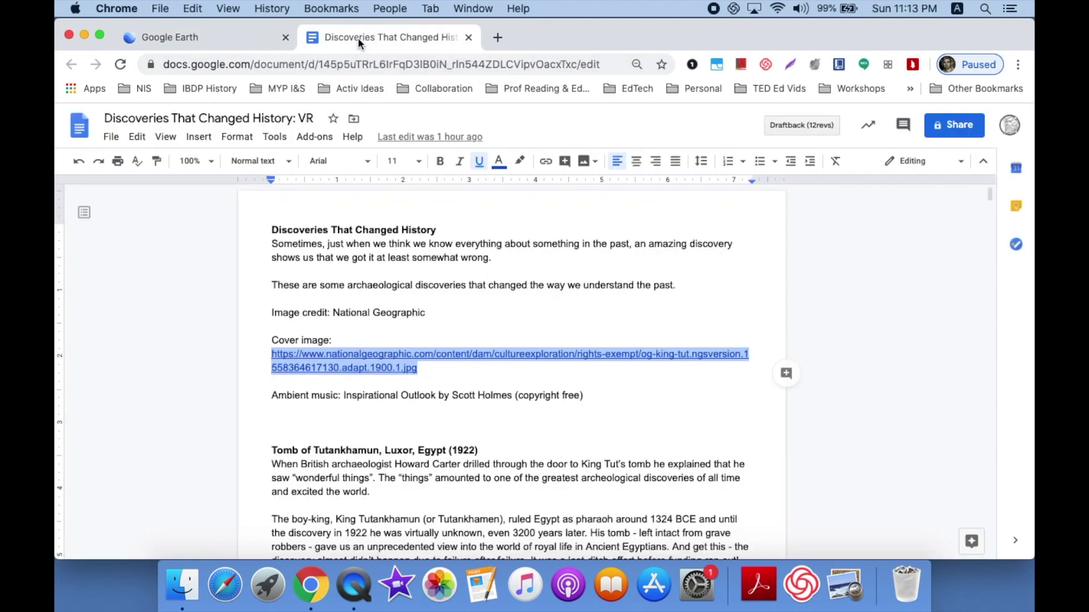
click(445, 233)
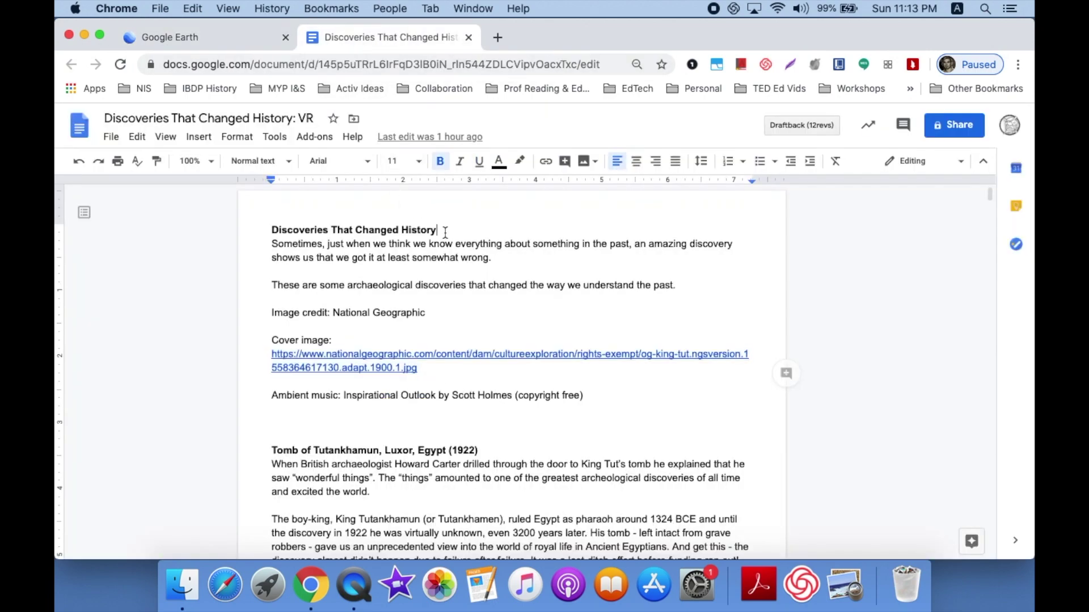
shift+click(264, 233)
key(super+c)
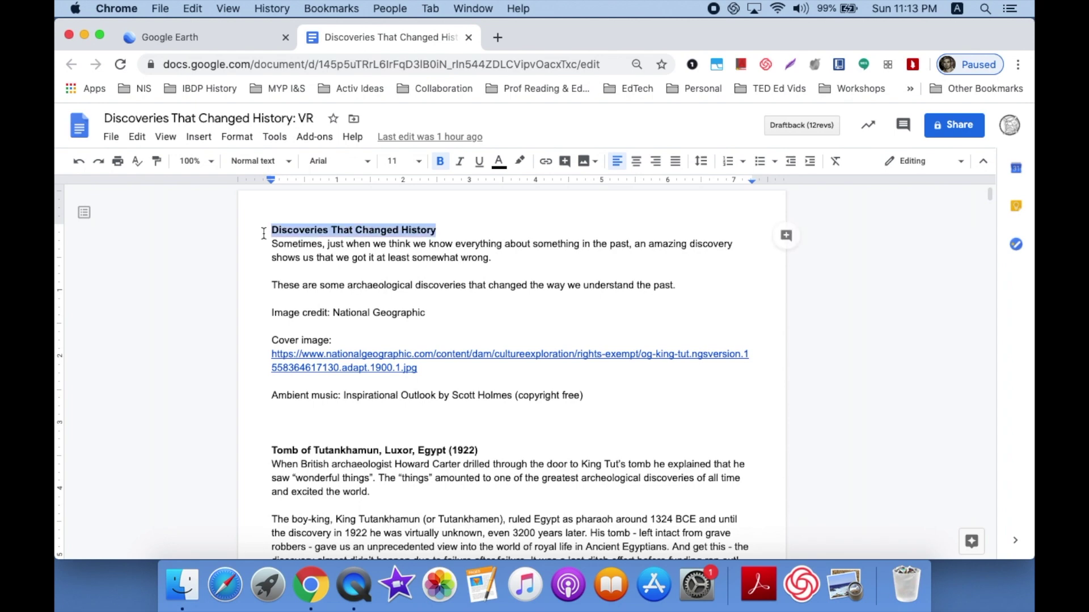
click(234, 37)
Paste 'Discoveries That Changed History' into both the project title and description fields
click(210, 214)
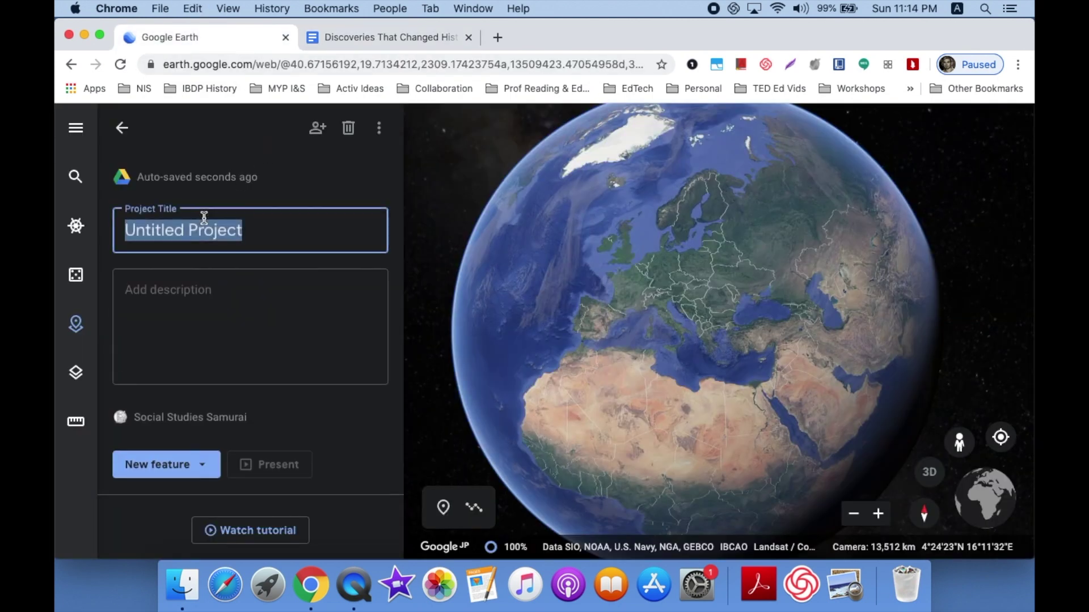
key(super+v)
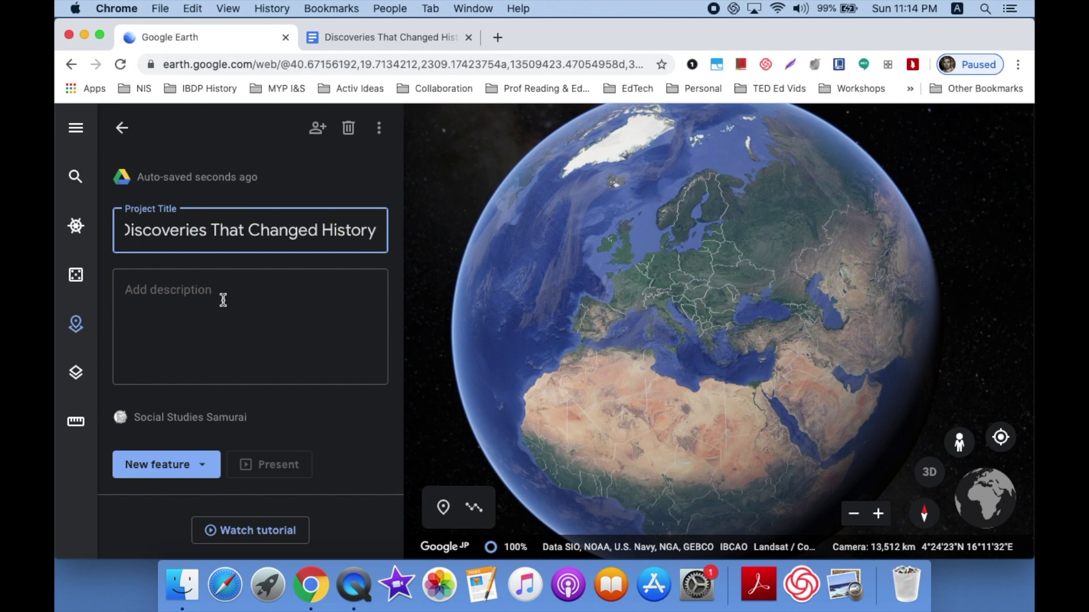
click(223, 299)
key(super+v)
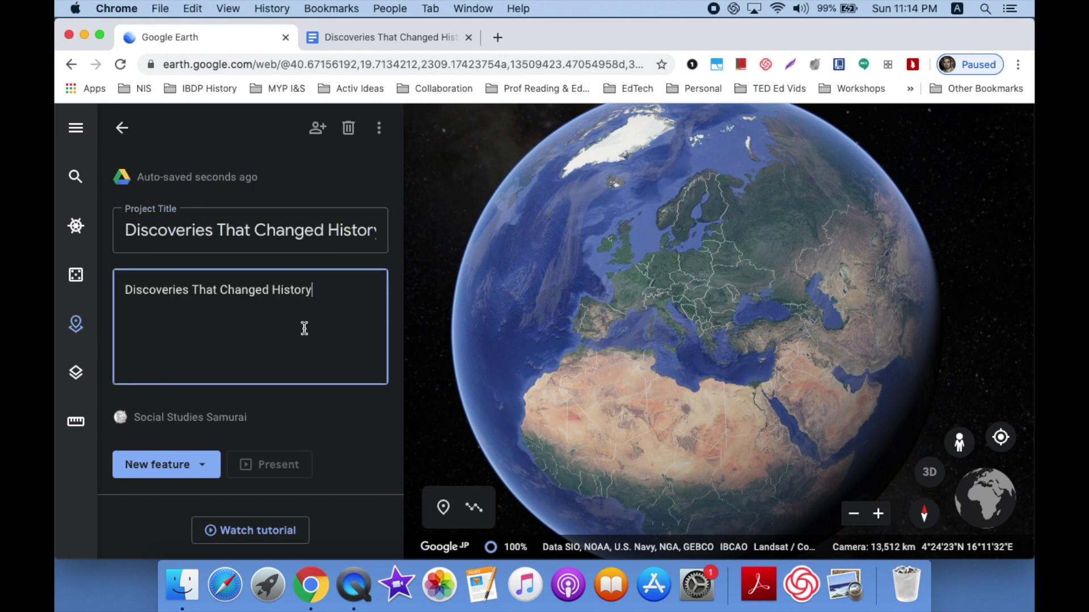
click(352, 417)
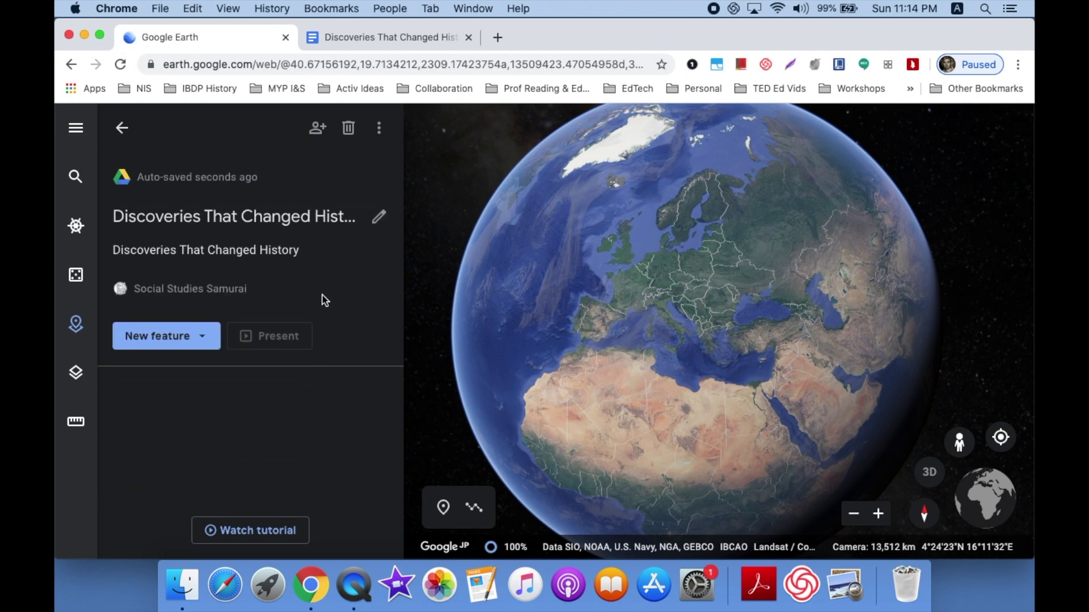
Add a fullscreen slide titled 'Discoveries That Changed History'
click(205, 335)
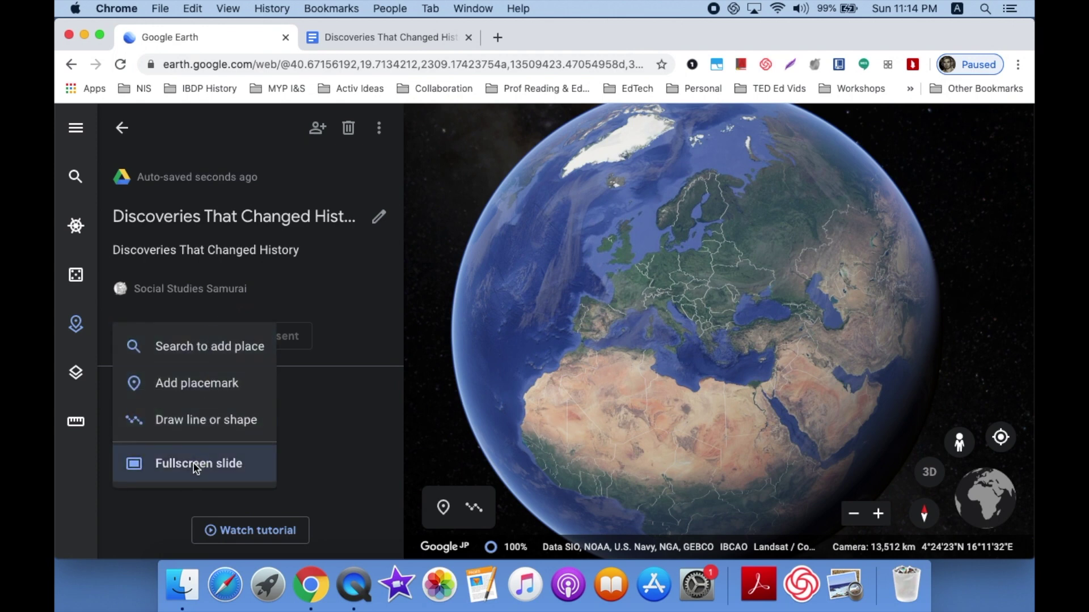
click(249, 467)
click(367, 39)
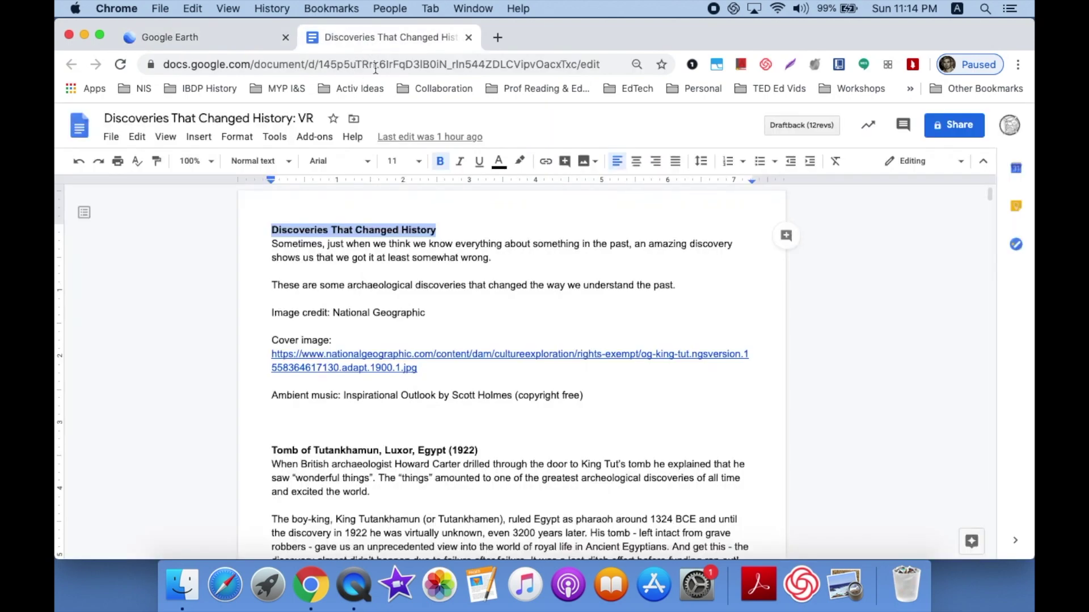
click(264, 38)
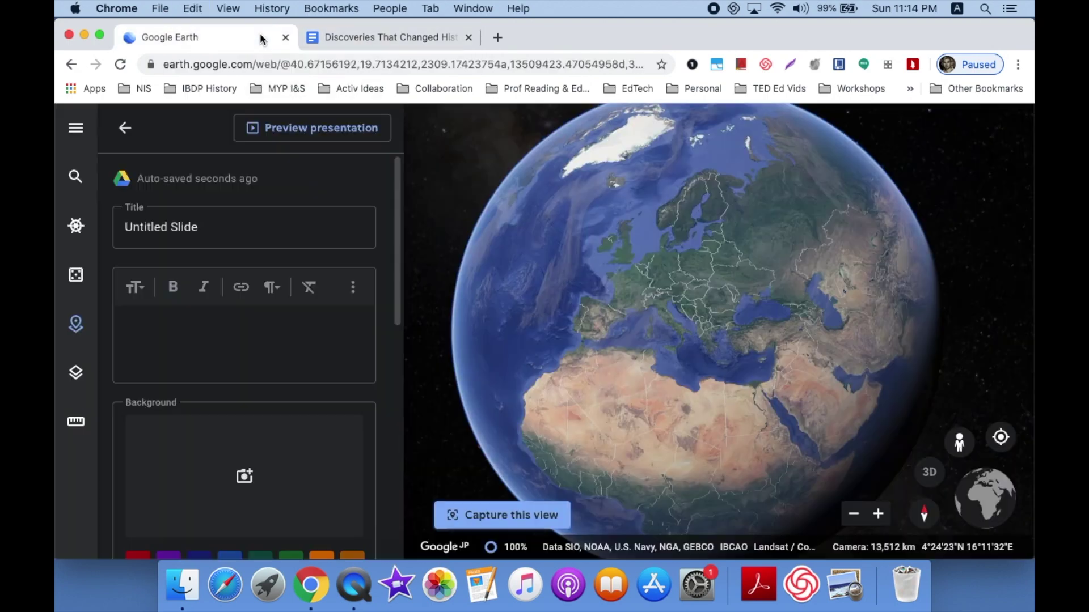
click(264, 219)
key(super+v)
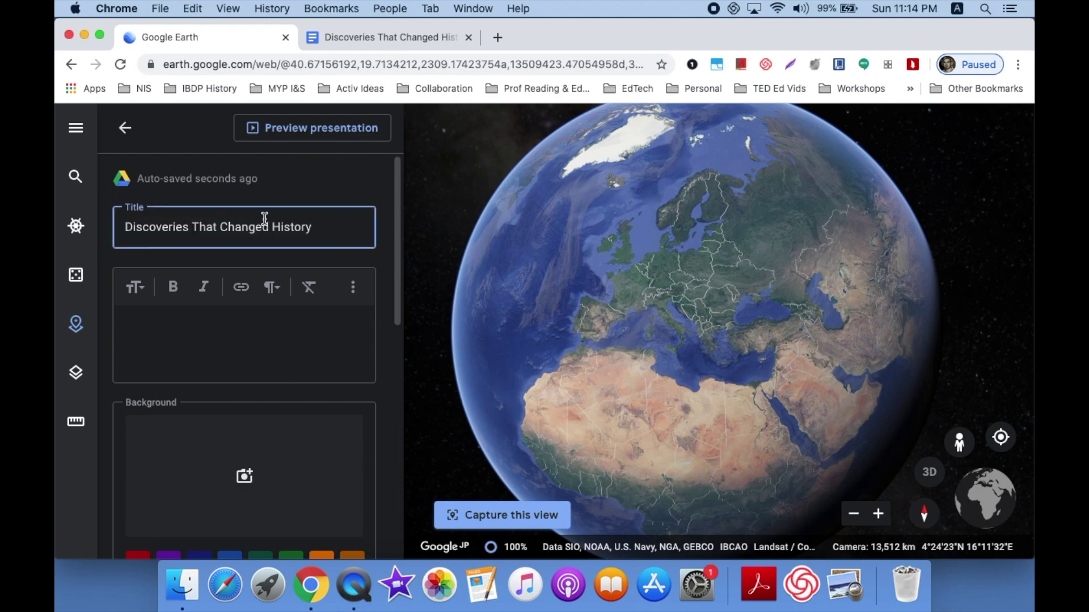
Copy the Doc's introduction through the image credit line into the slide text, removing the extra blank line
click(346, 41)
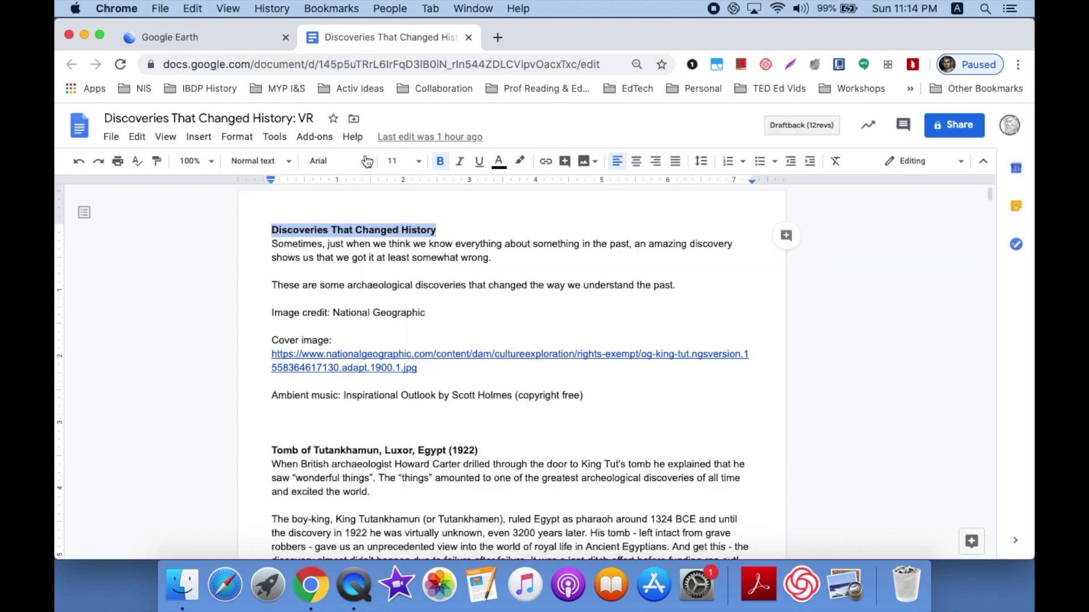
click(271, 246)
shift+click(434, 308)
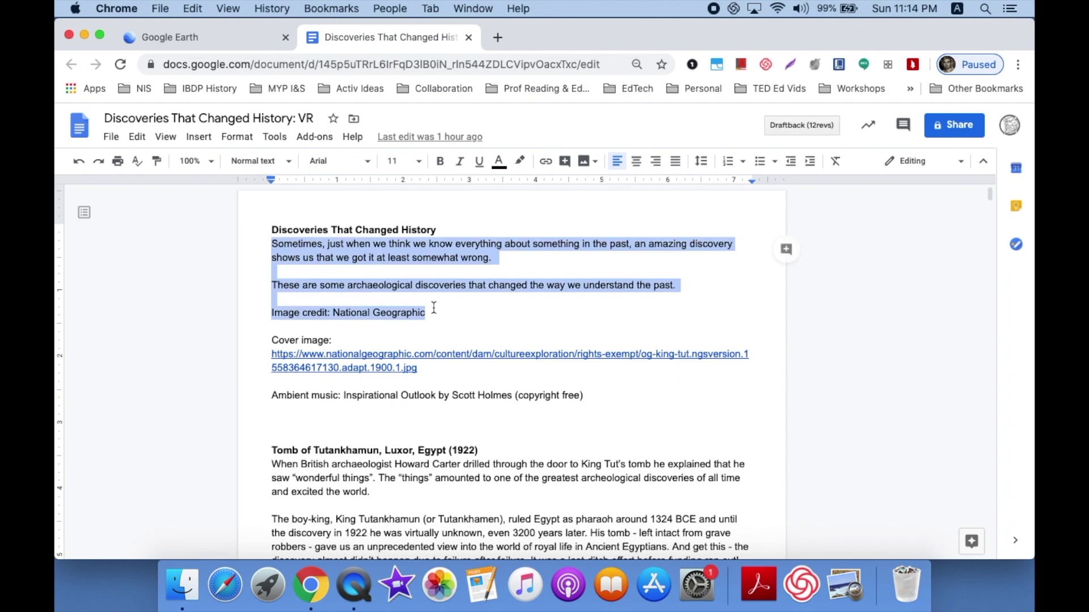
key(super+c)
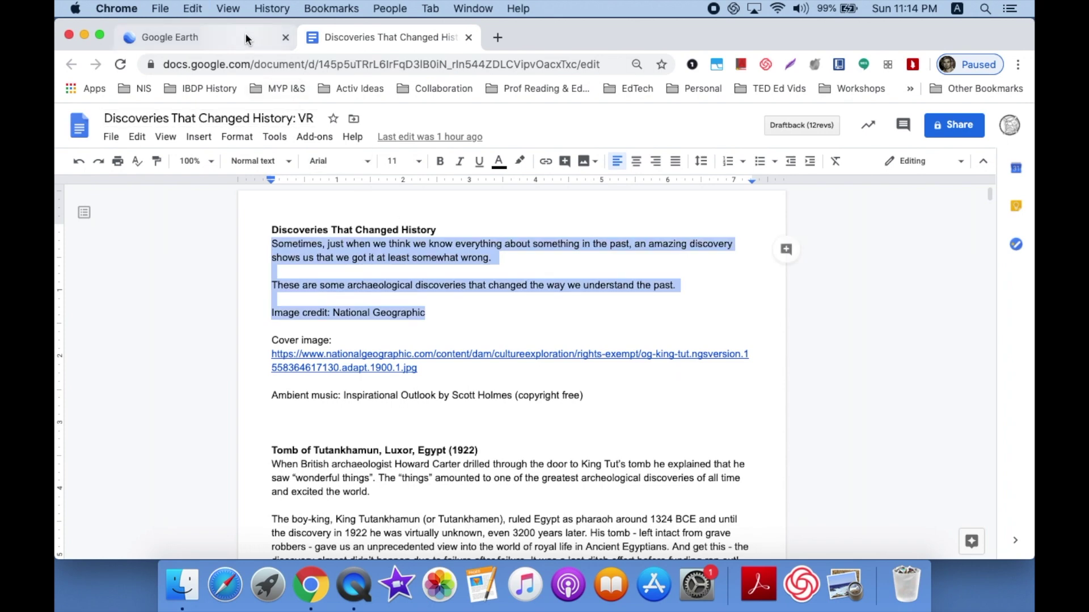
click(170, 38)
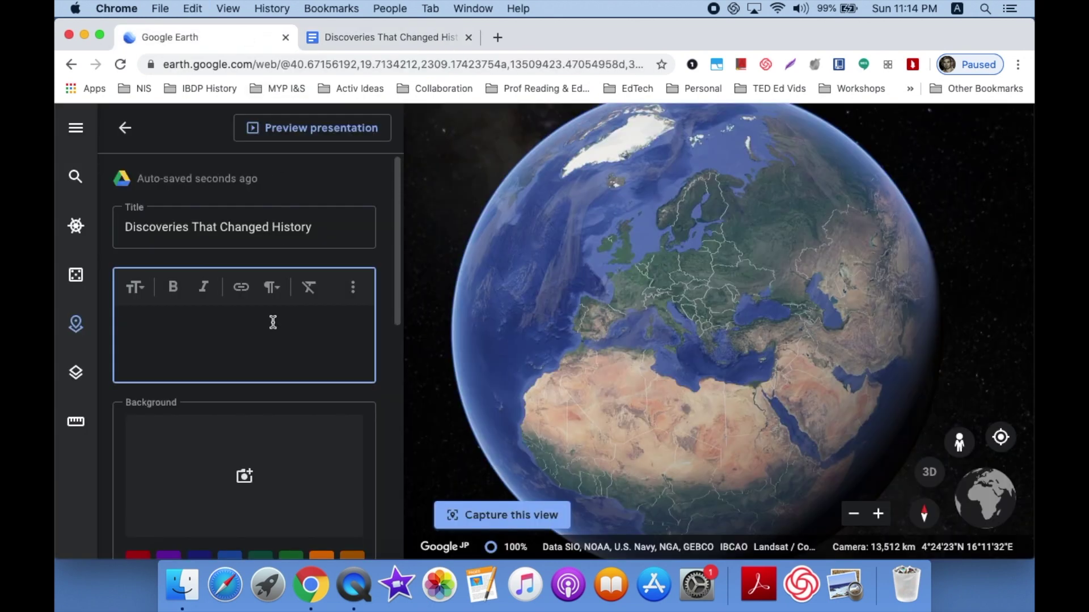
key(super+v)
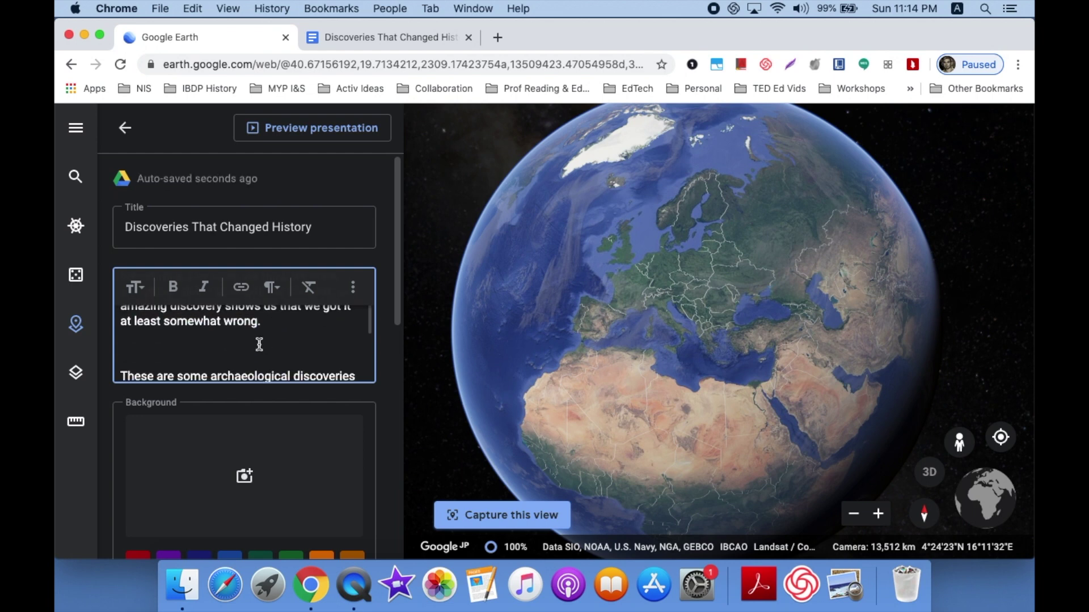
key(super+v)
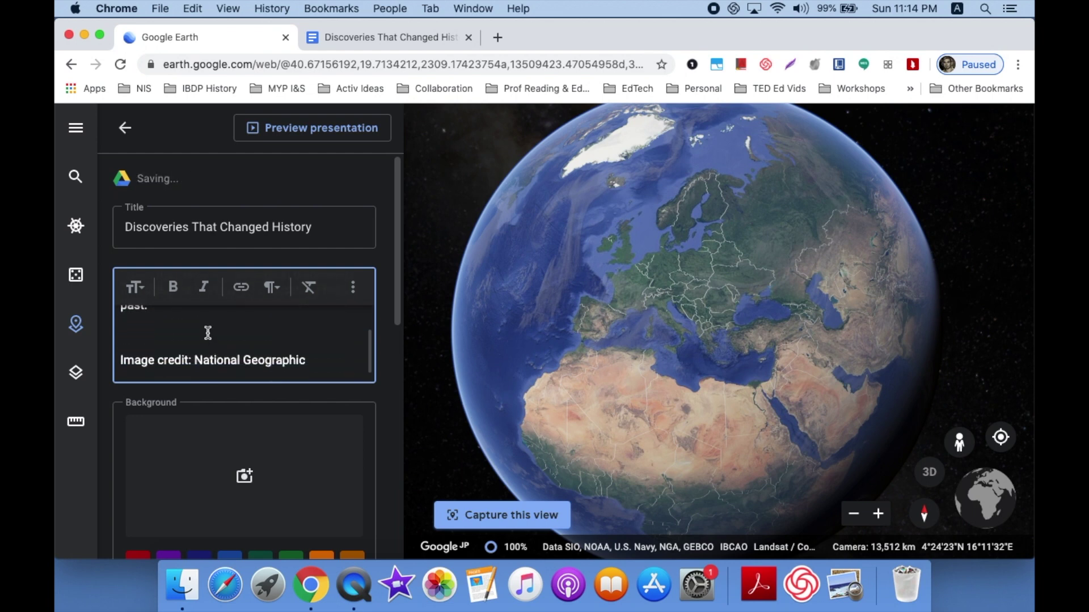
click(208, 333)
key(BackSpace)
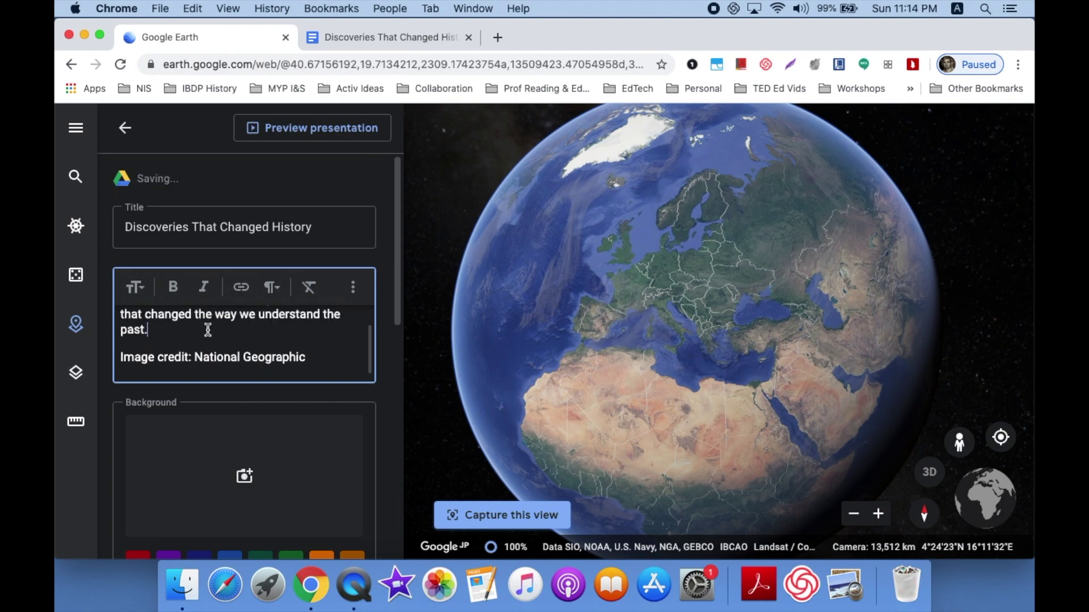
Copy the cover image URL from the planning document for the credit link
click(345, 37)
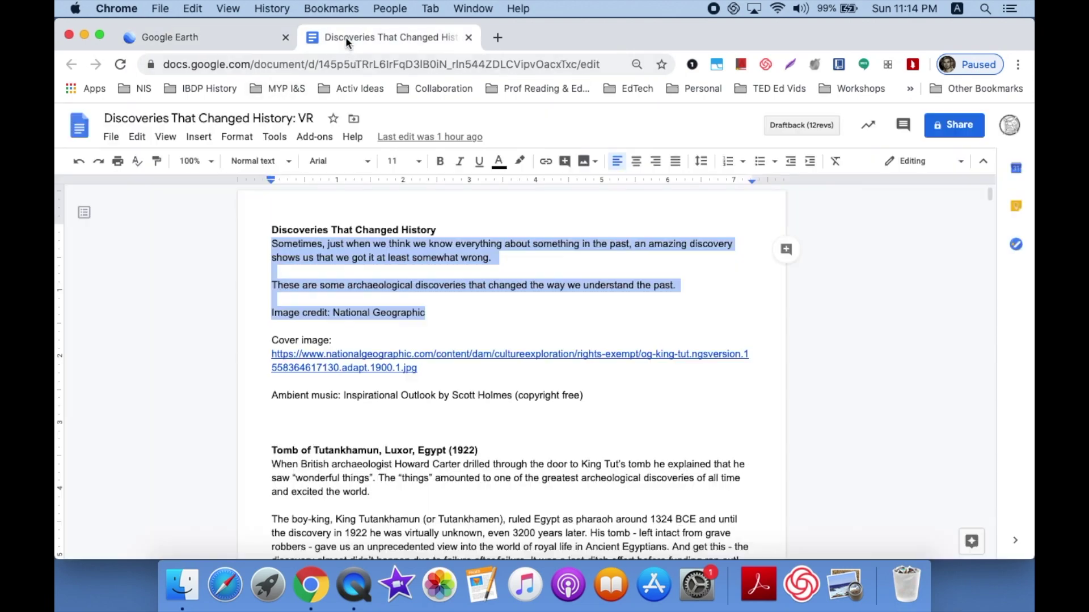
click(427, 372)
shift+click(269, 354)
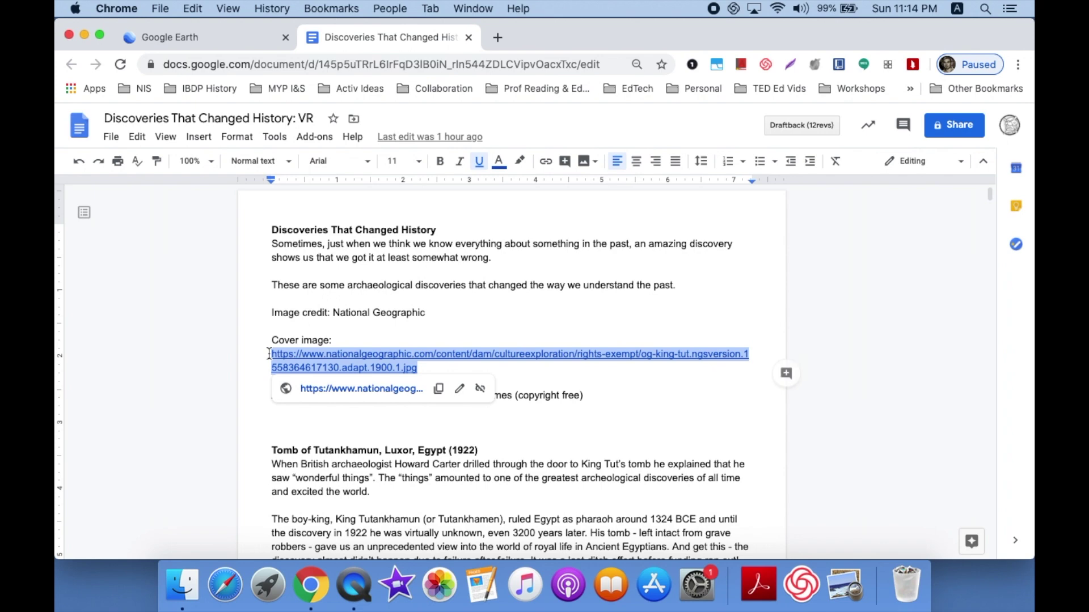
click(227, 40)
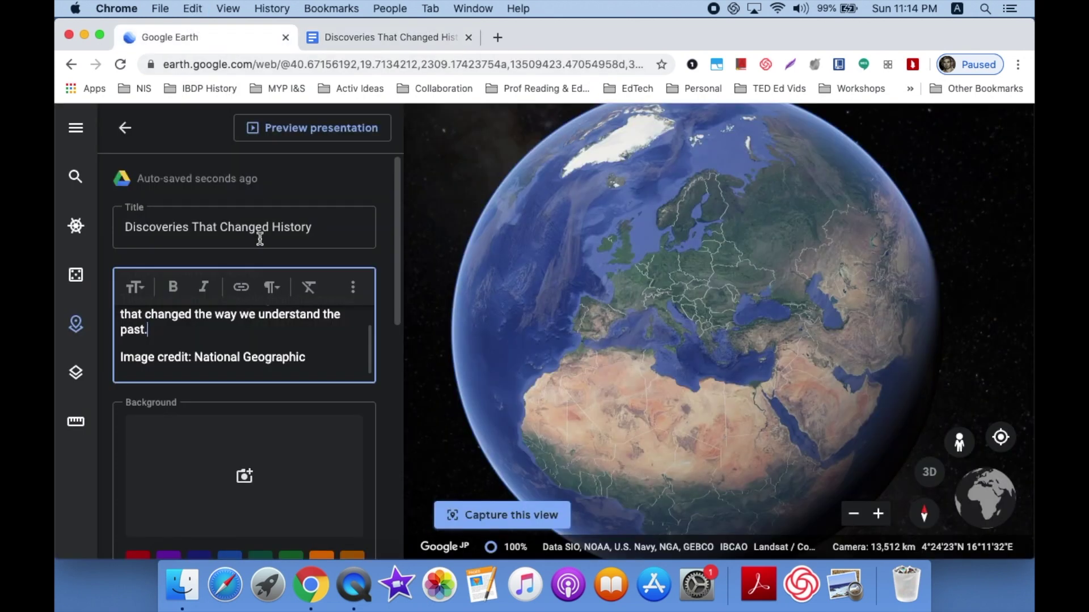
click(195, 358)
Link the words 'National Geographic' in the credit to the cover image URL
shift+click(304, 357)
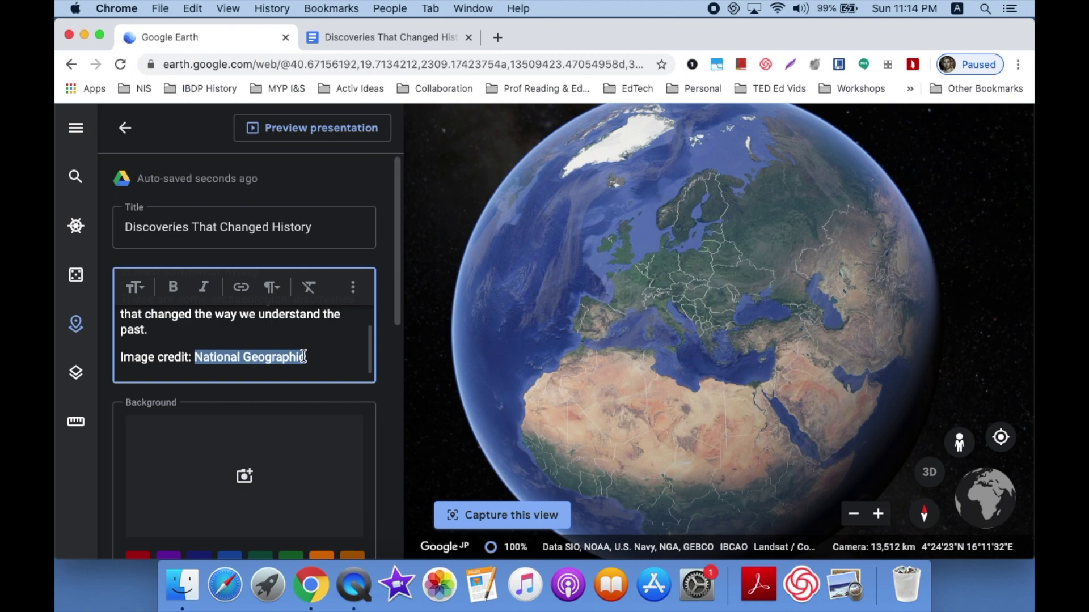
click(242, 288)
key(super+a)
key(super+v)
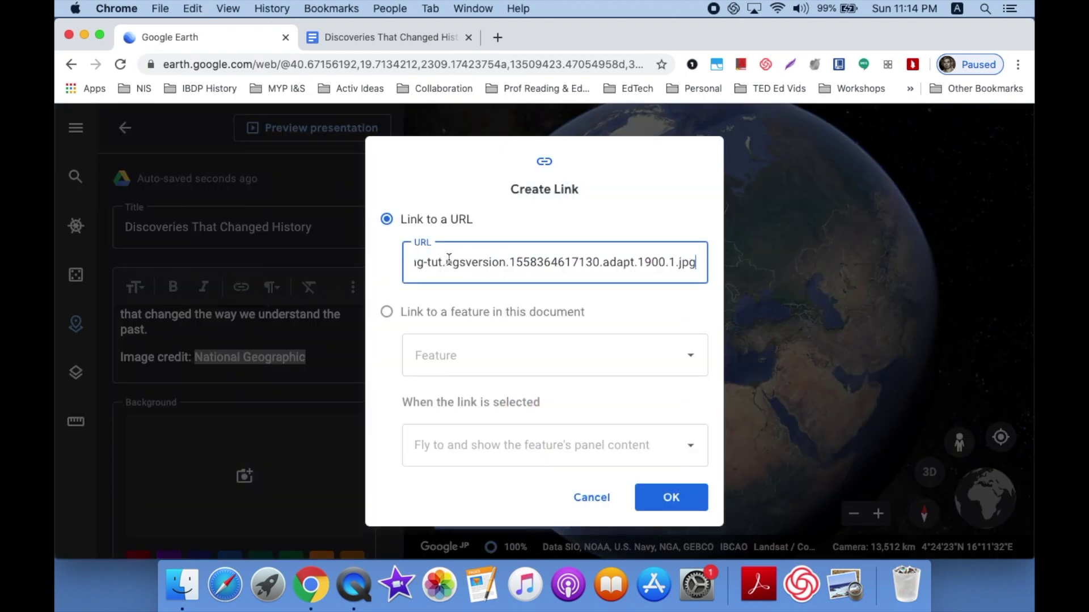
click(667, 498)
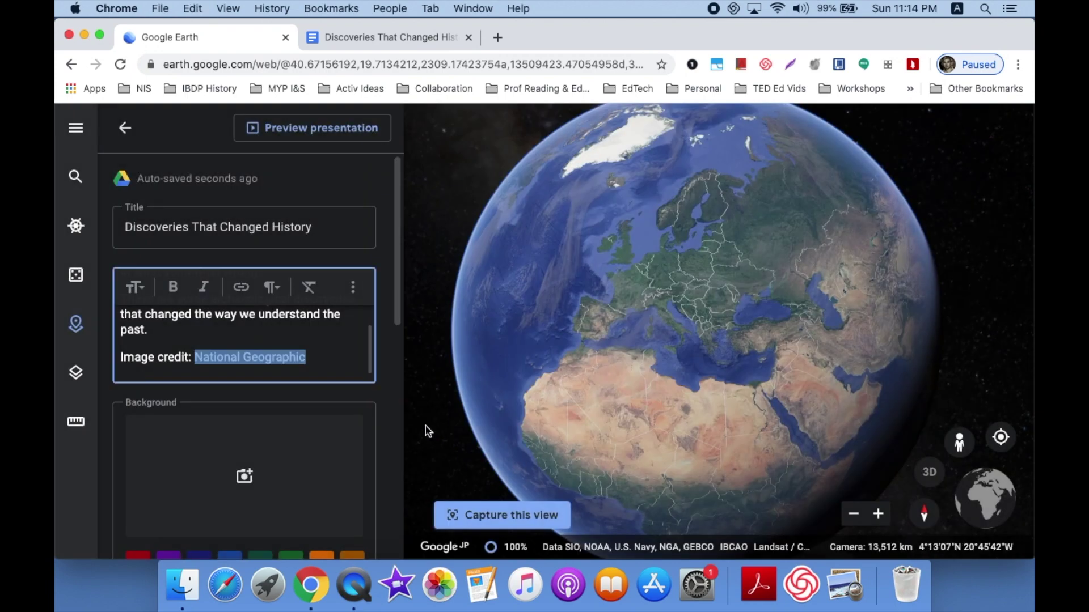
Set the King Tut cover image URL as the slide's background image
scroll(372, 408, down, 3)
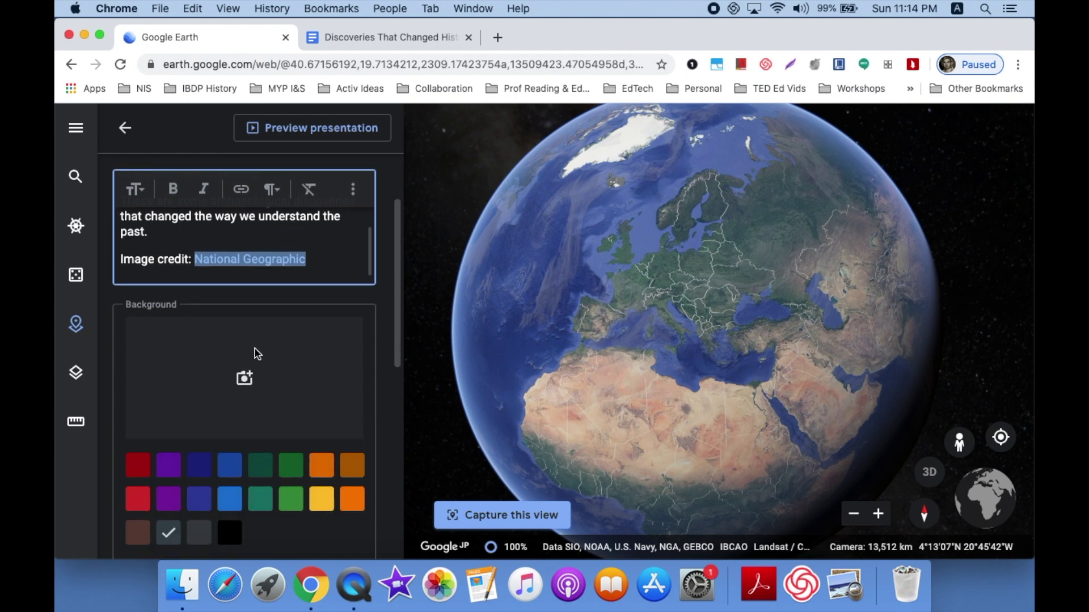
click(244, 379)
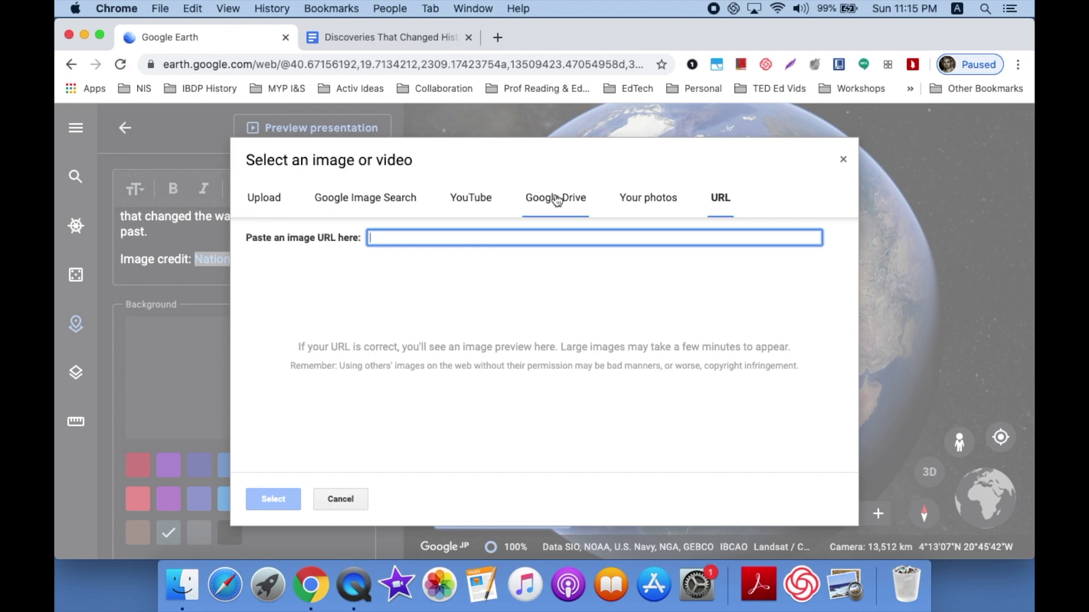
key(super+v)
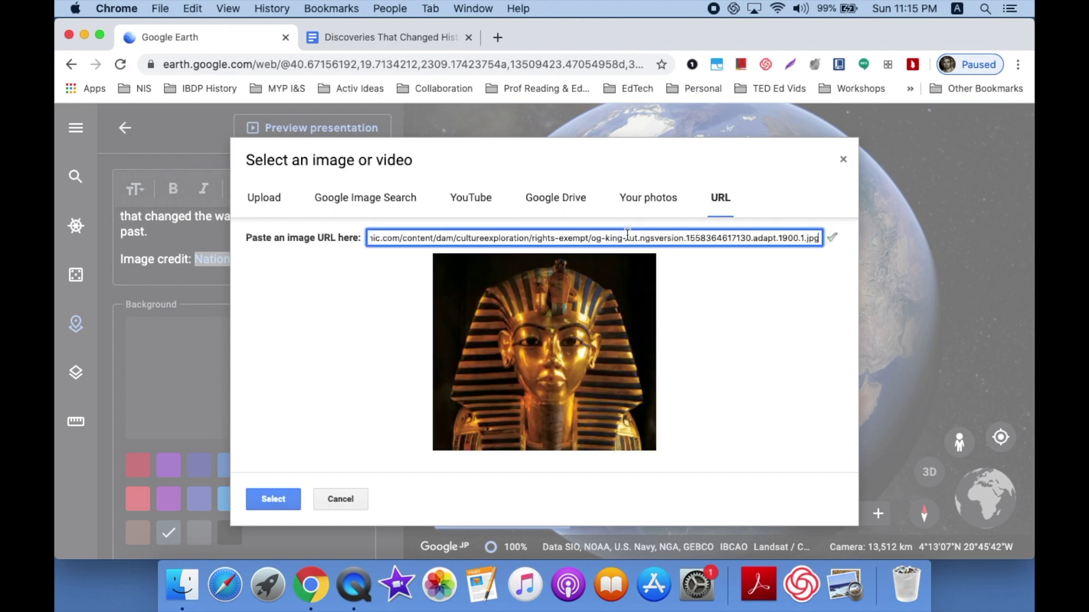
click(288, 496)
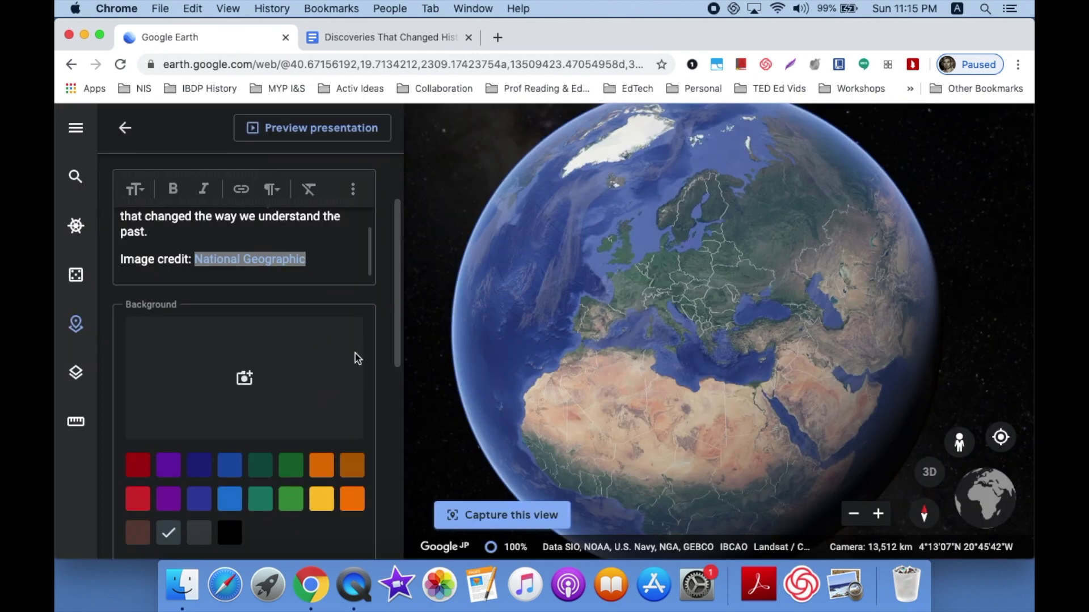
Preview the presentation, then exit back to the slide editor
click(349, 130)
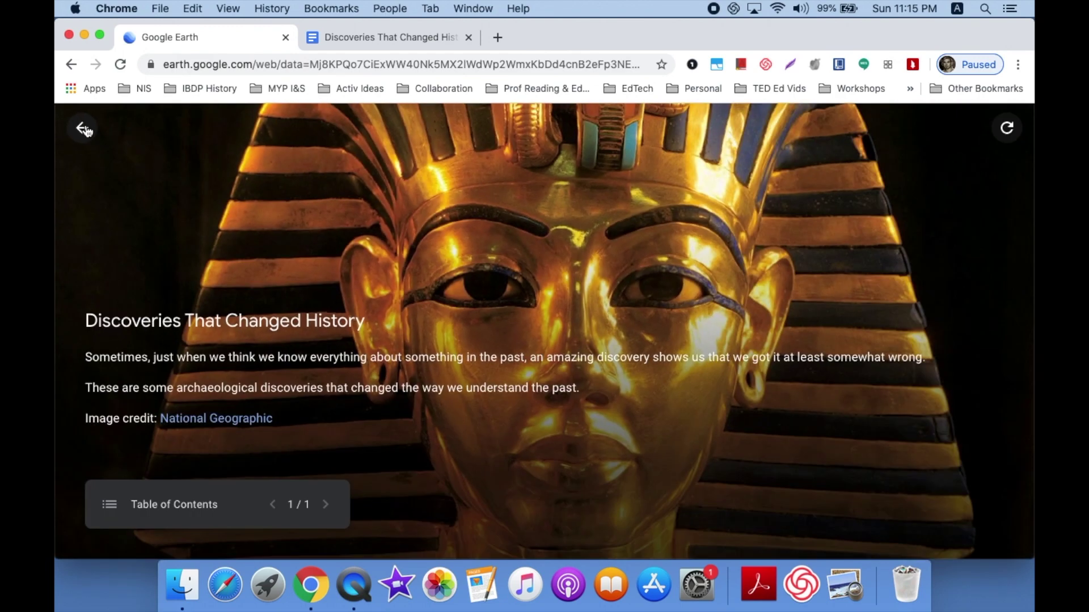
click(84, 129)
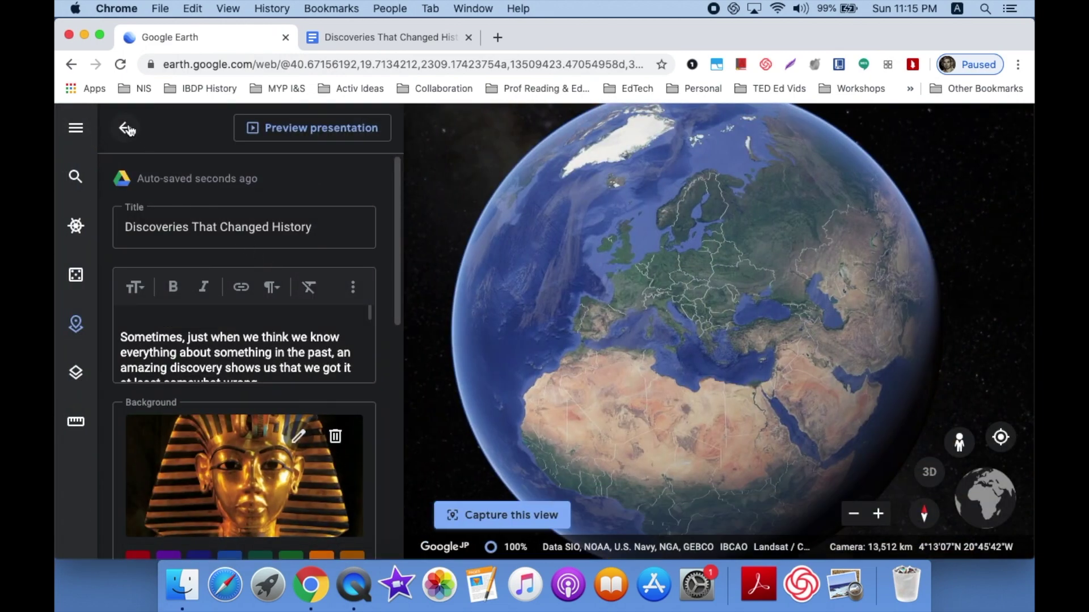
Hide the 'Discoveries That Changed History' title slide from the globe and choose Add placemark
click(123, 130)
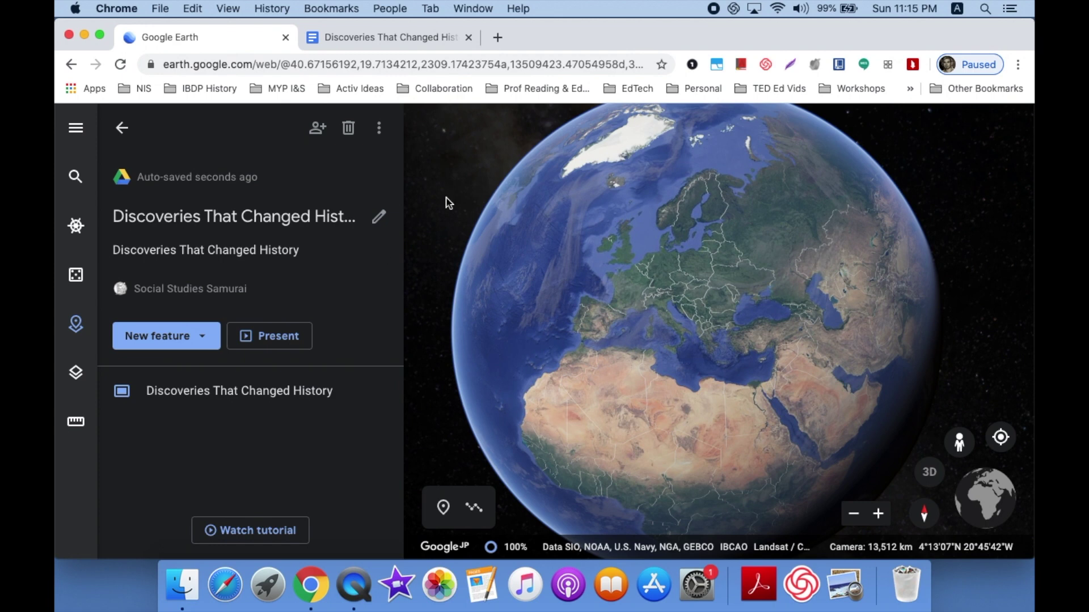
click(375, 391)
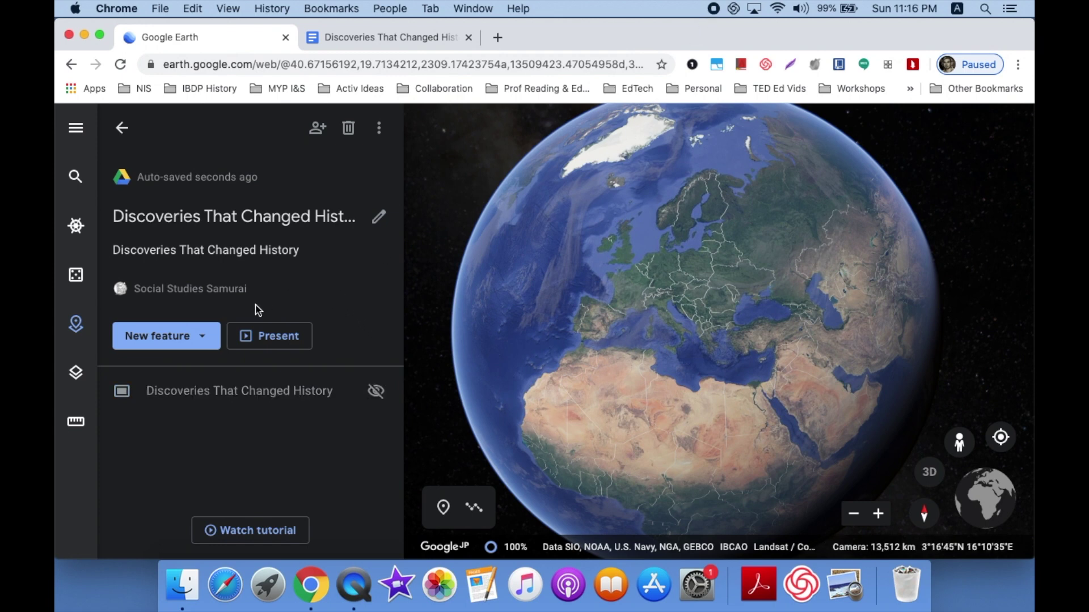
click(207, 338)
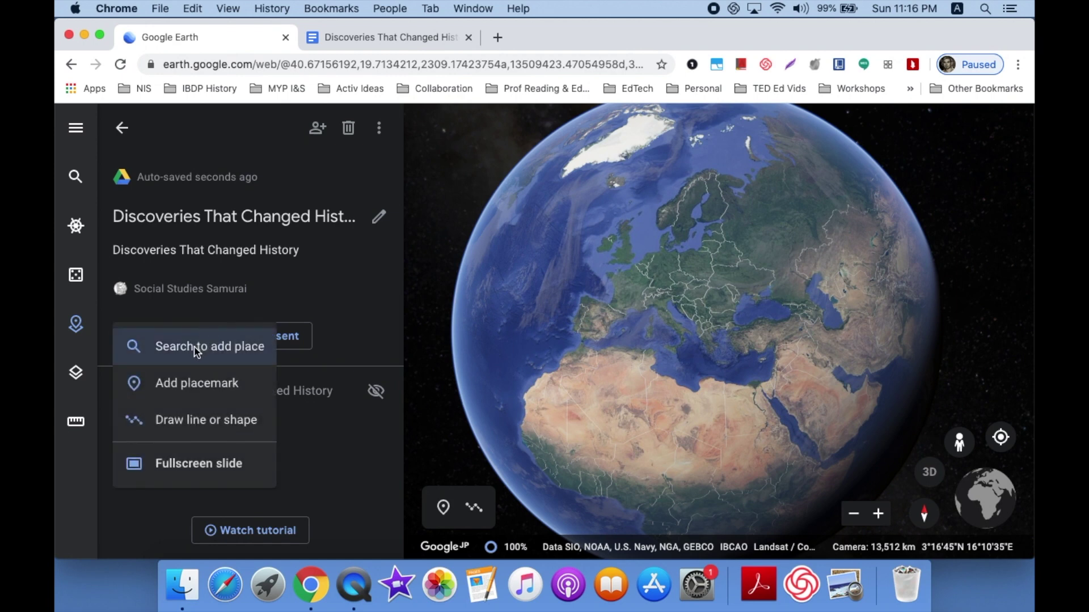
click(194, 382)
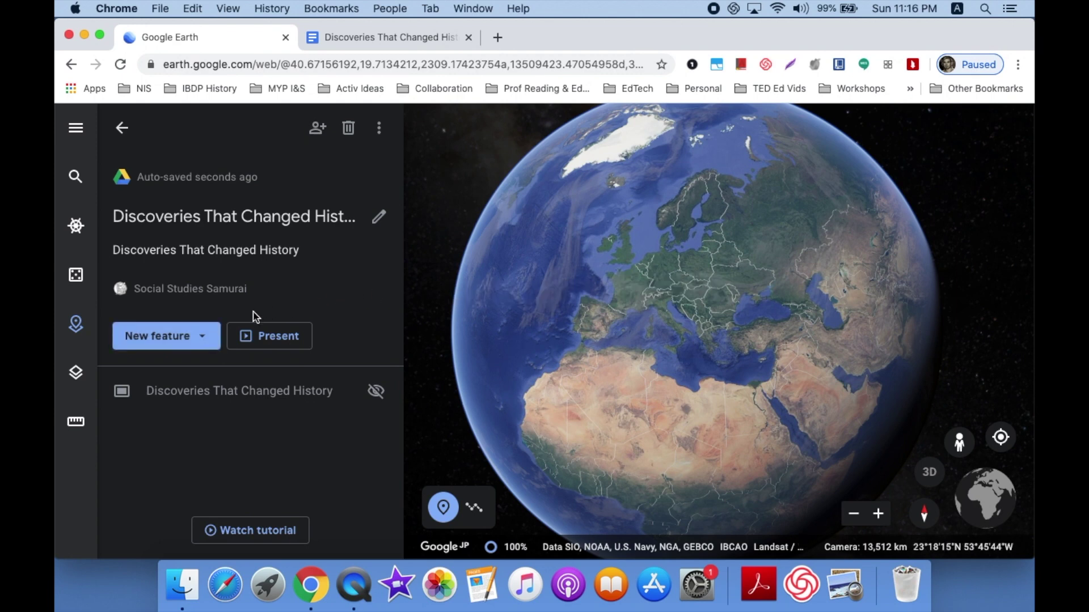
Start a place search and copy 'Luxor, Egypt' from the Tutankhamun heading in the script Doc
click(211, 336)
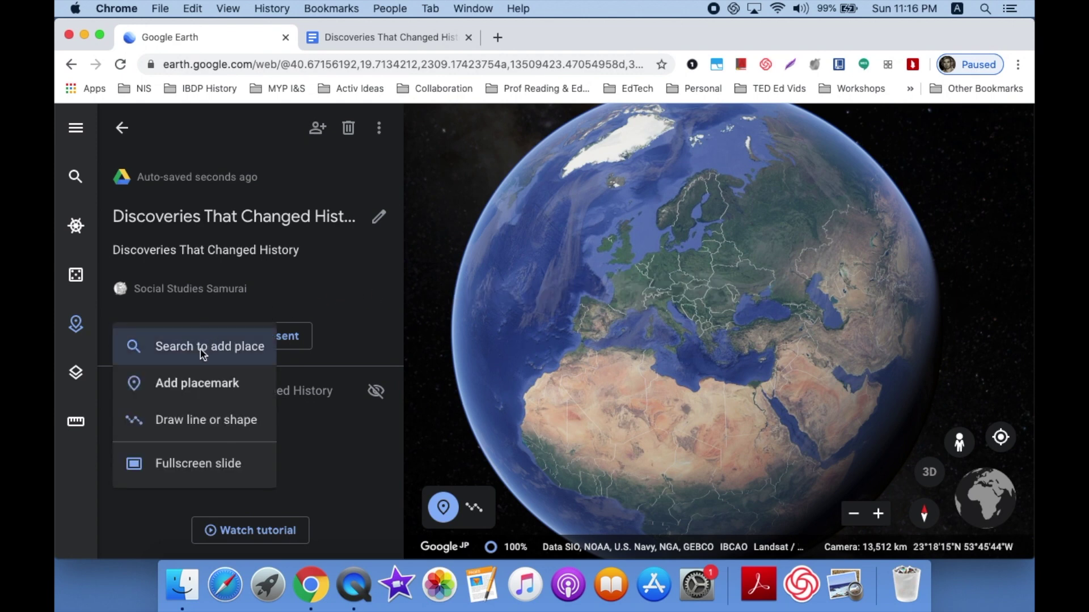
click(202, 351)
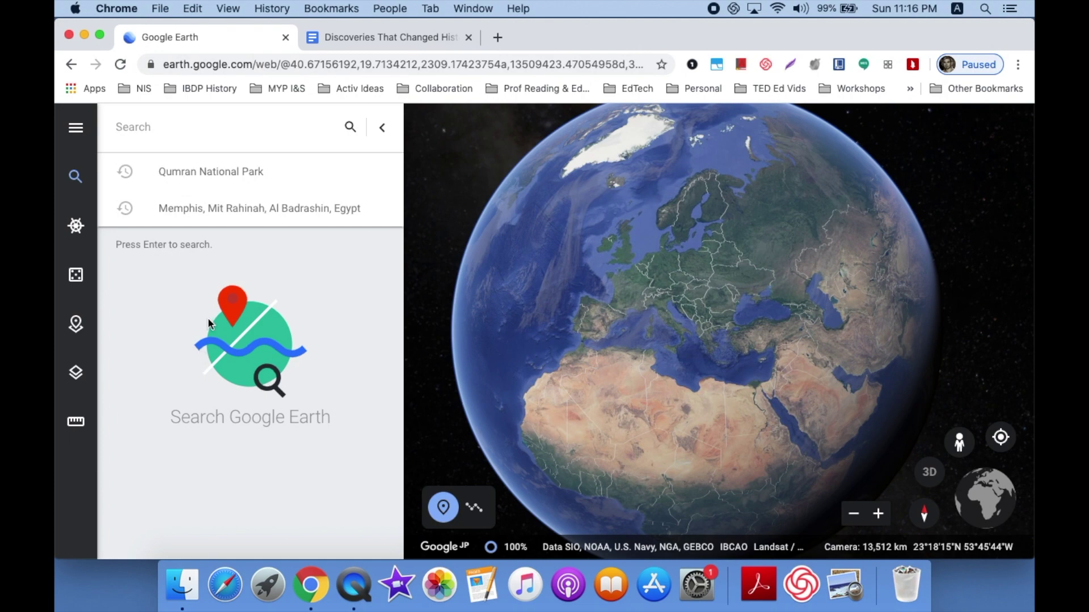
click(374, 36)
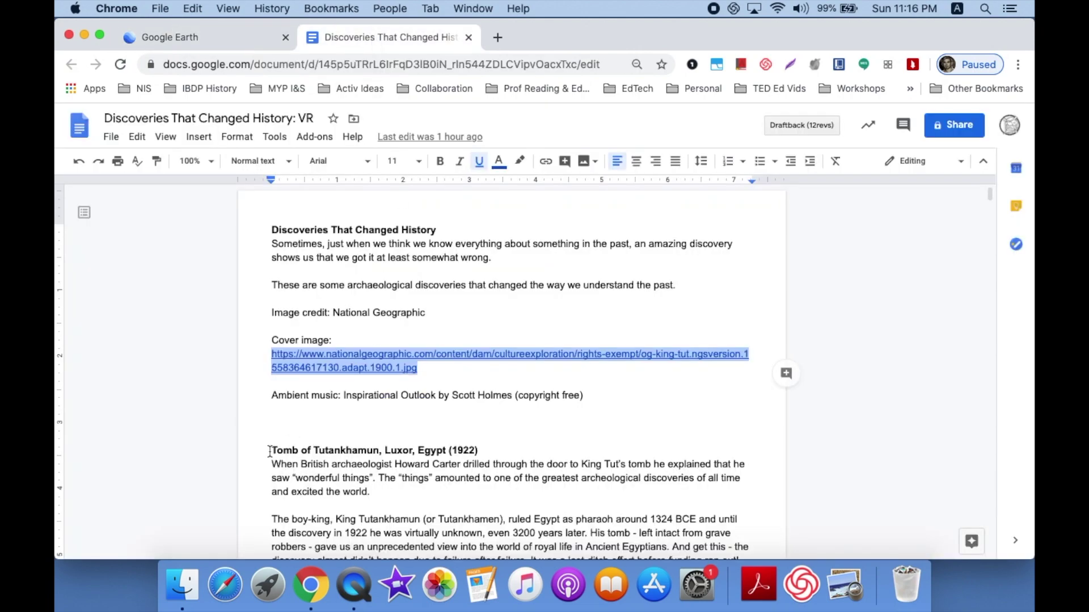
scroll(270, 451, down, 3)
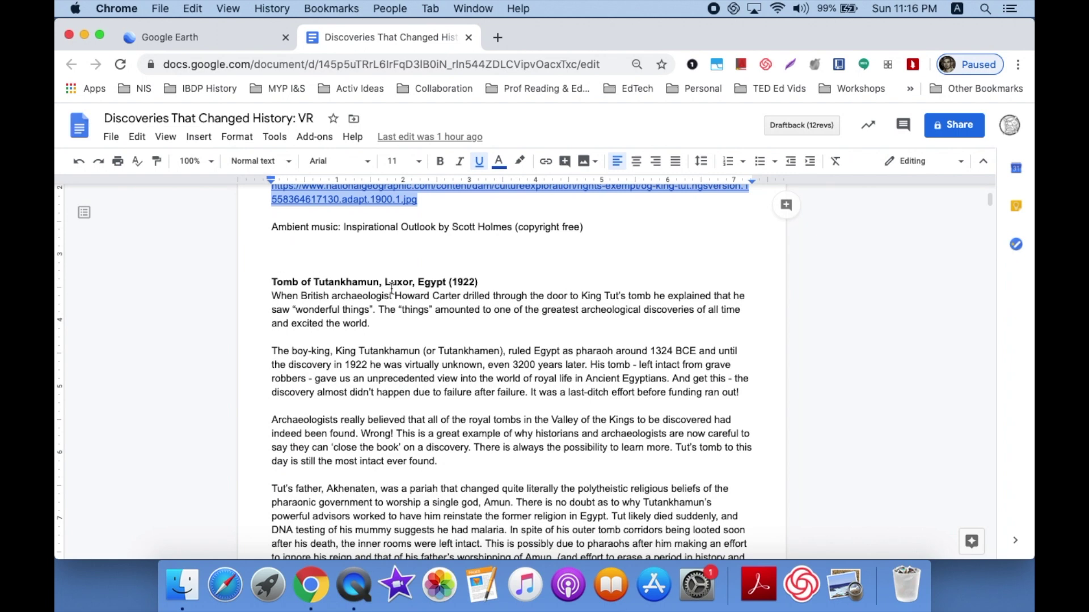
click(386, 281)
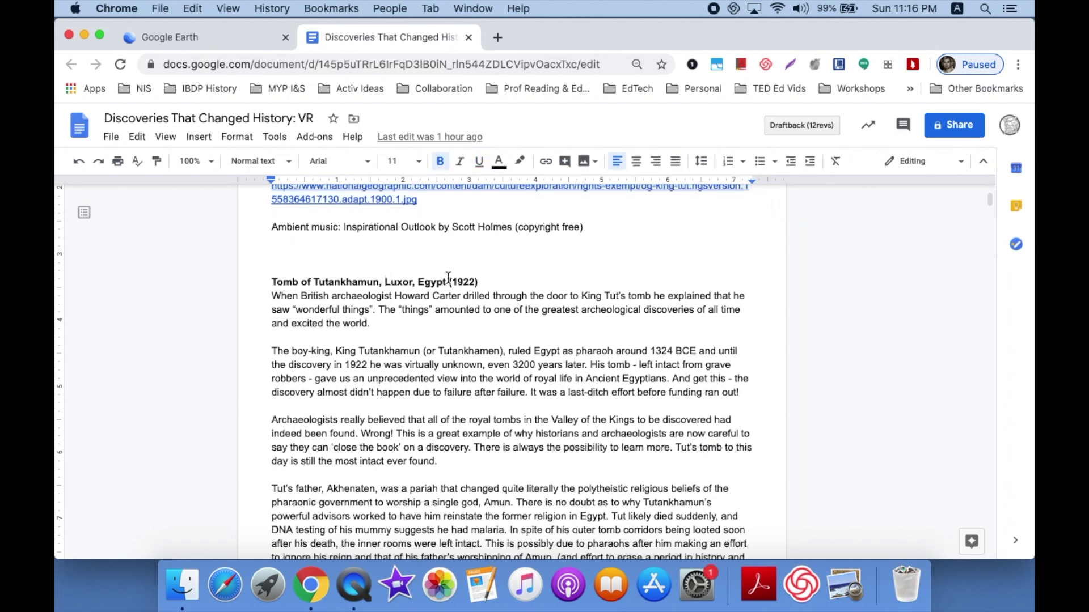
shift+click(448, 282)
key(super+c)
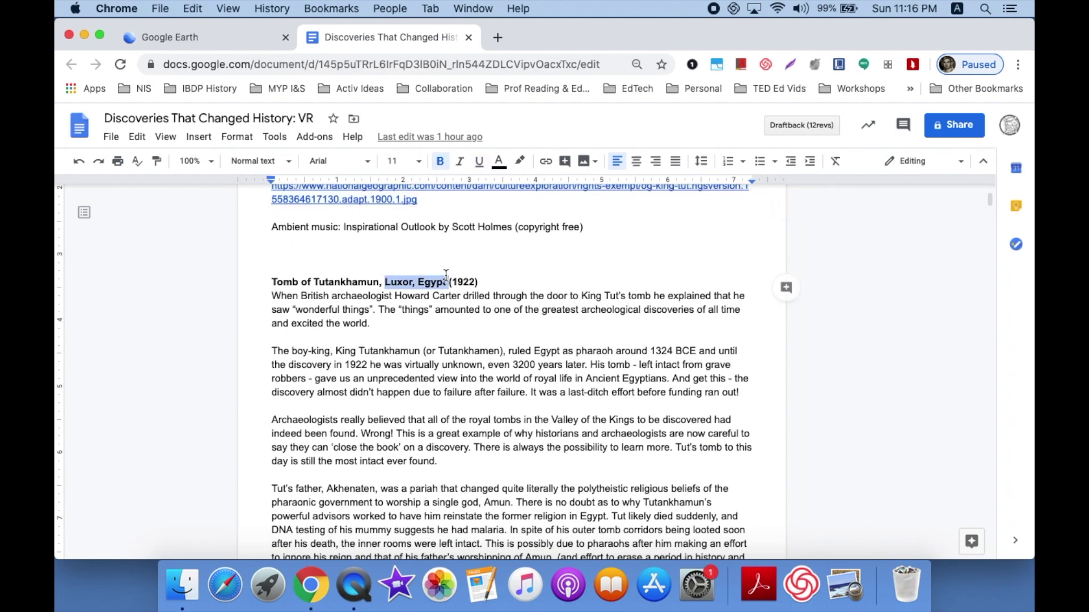
Search for 'Valley of the Kings Luxor, Egypt' and fly to the Valley of the Kings result
click(225, 37)
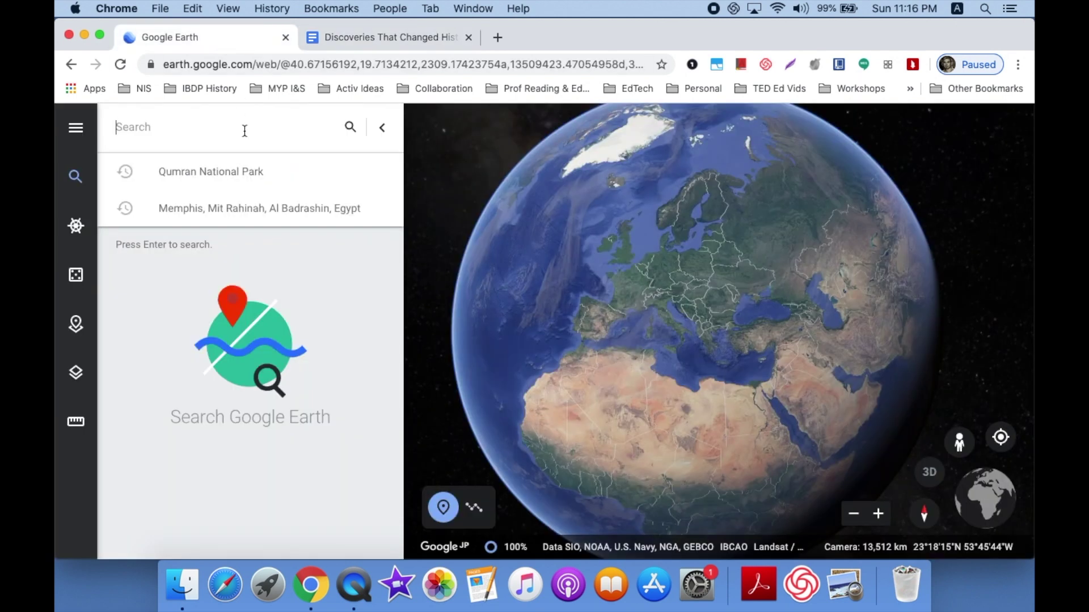
key(super+v)
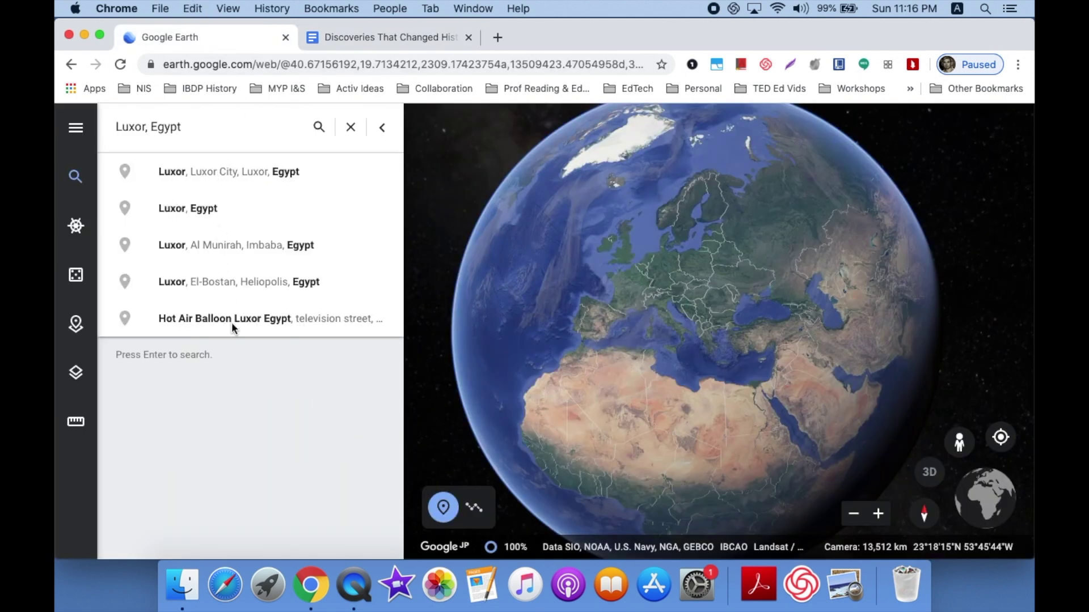
key(BackSpace)
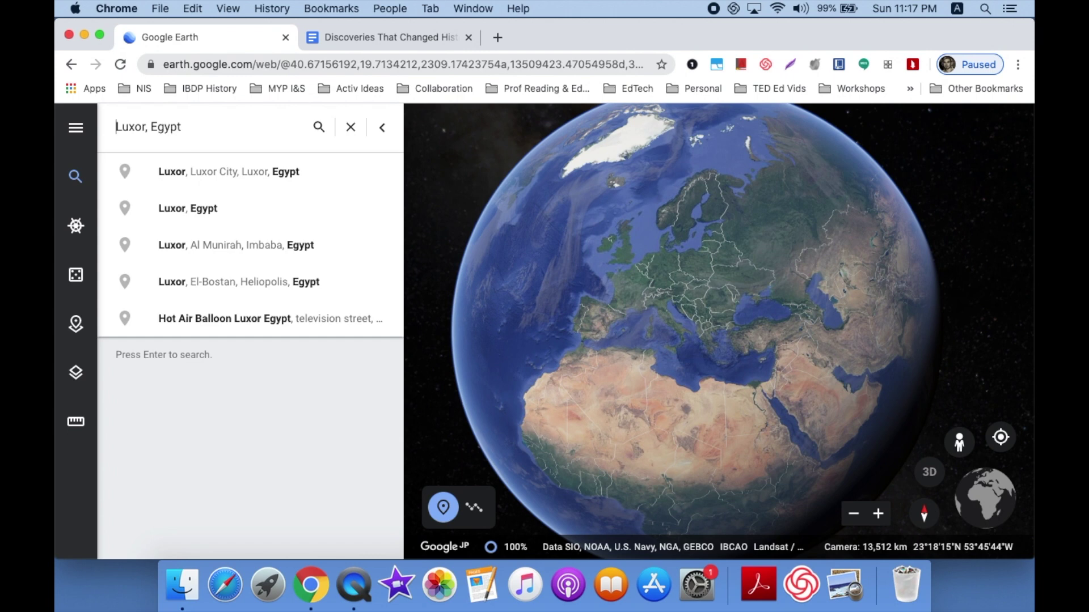
click(116, 127)
text(Valley of)
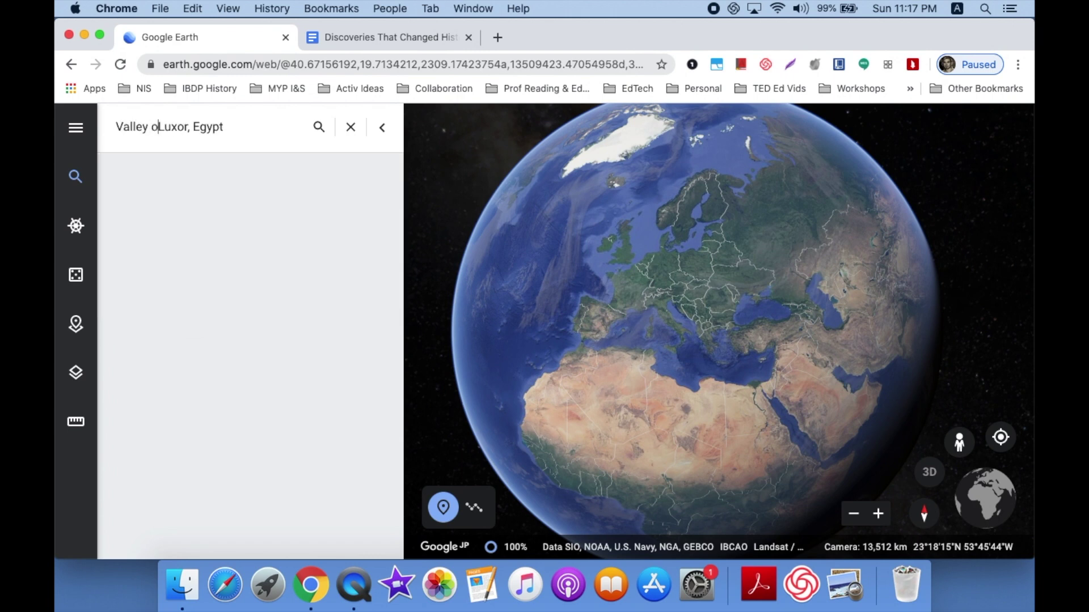
text( the Kings)
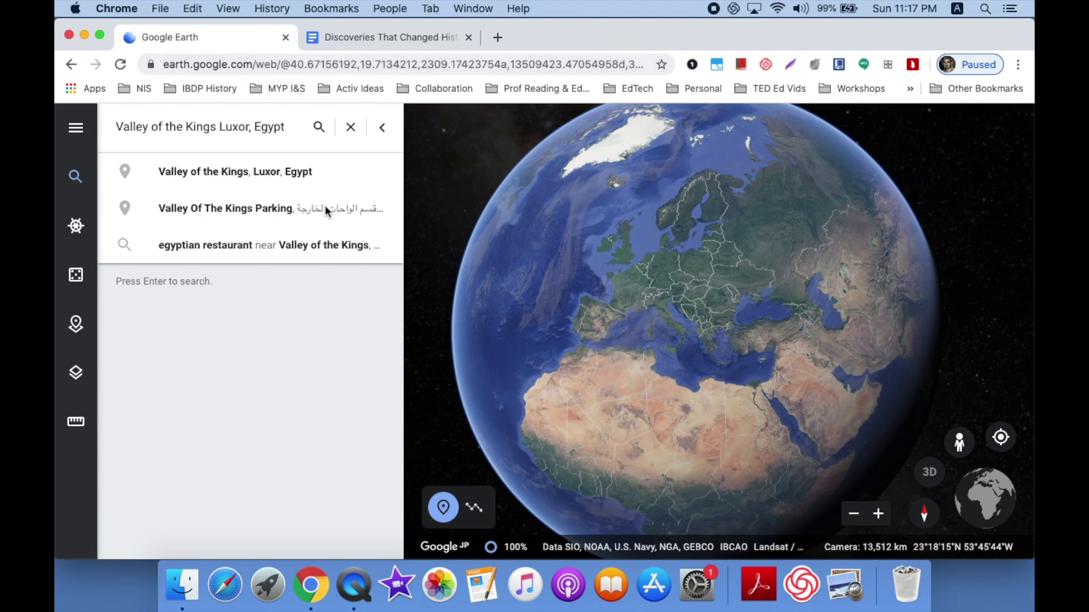
click(280, 172)
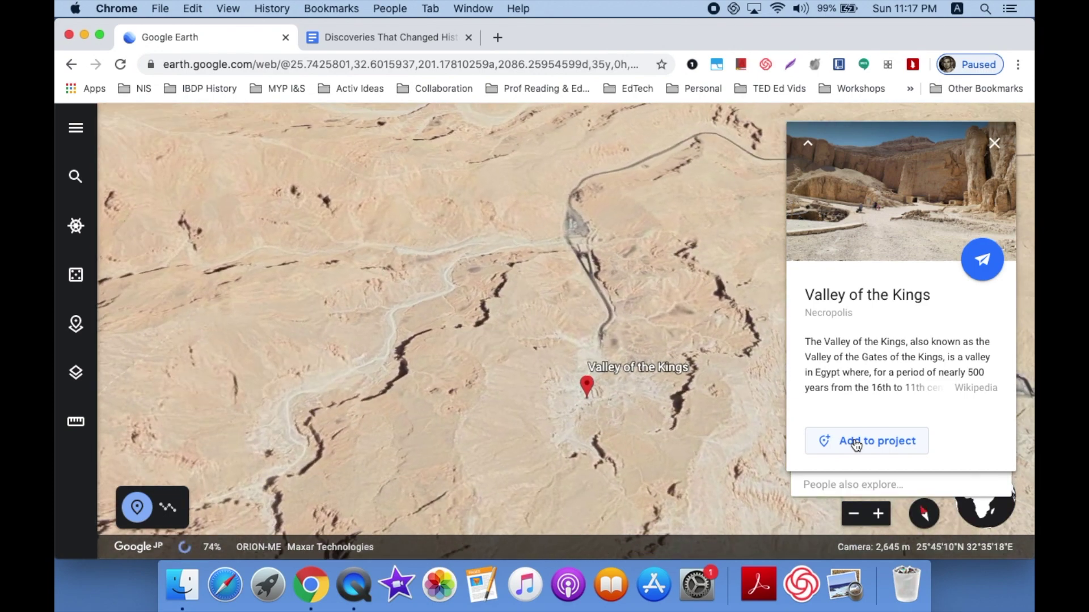
Add the Valley of the Kings to the project, titled 'Tomb of Tutankhamun, Luxor, Egypt (1922)' from the Doc heading
click(856, 445)
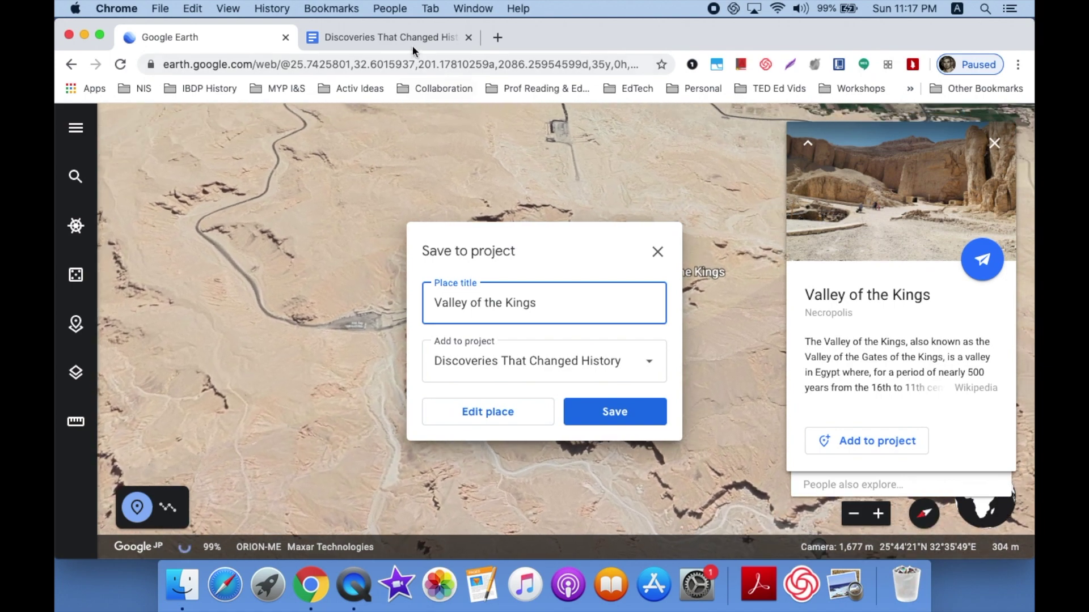
click(411, 39)
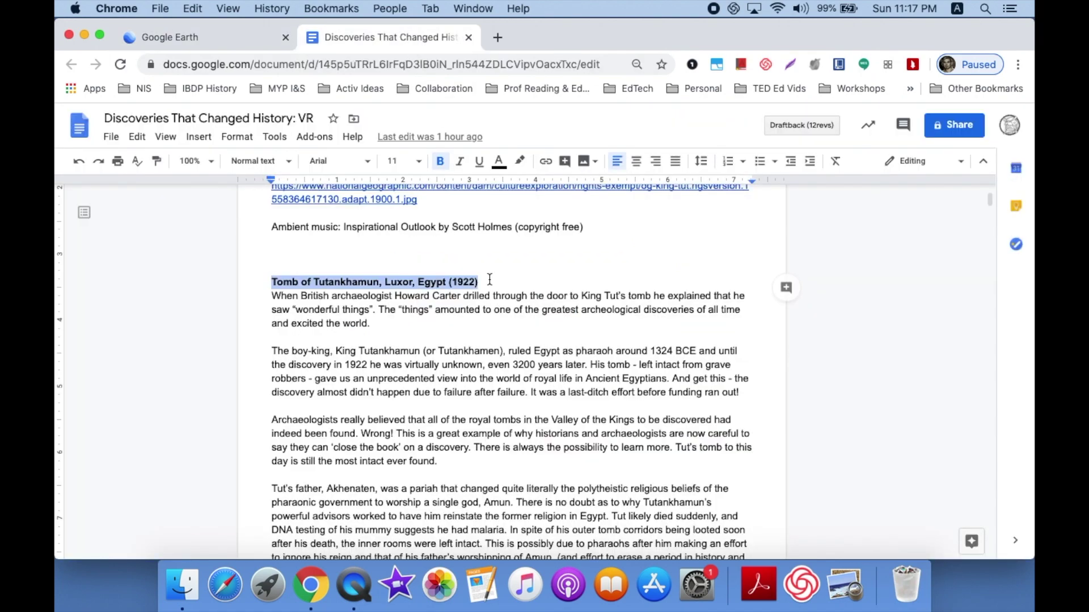
click(189, 40)
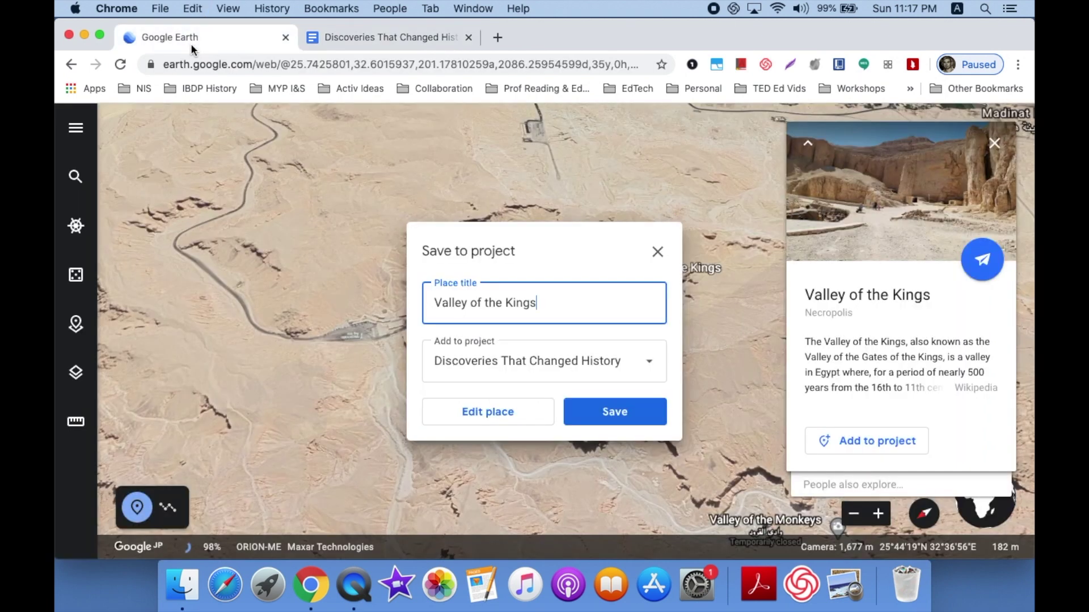
key(super+a)
key(super+v)
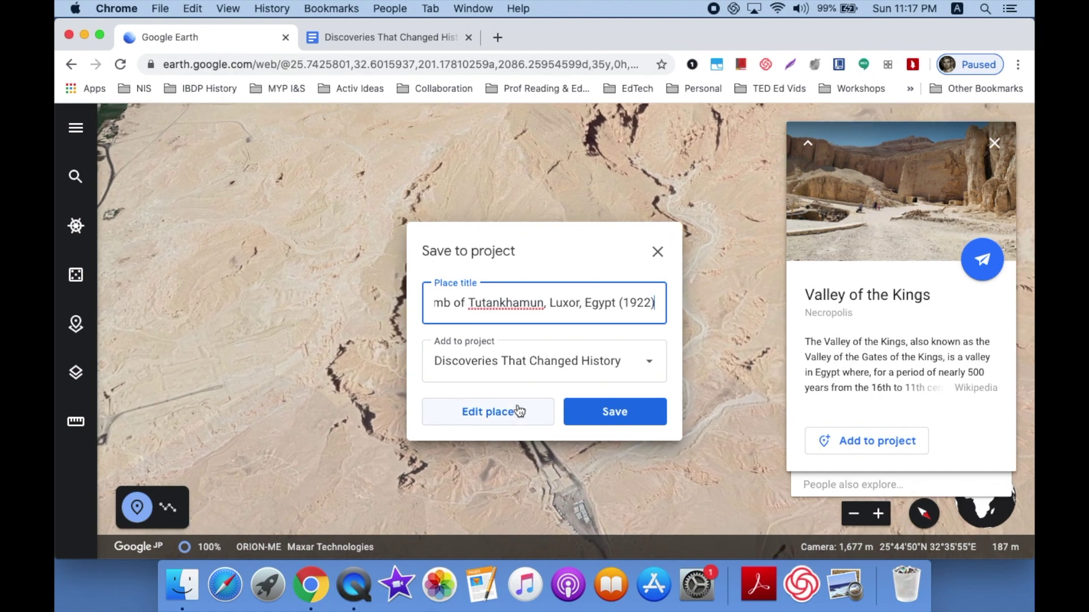
Edit the Tomb of Tutankhamun place, replace Google's content with custom content, and choose Large info box
click(497, 413)
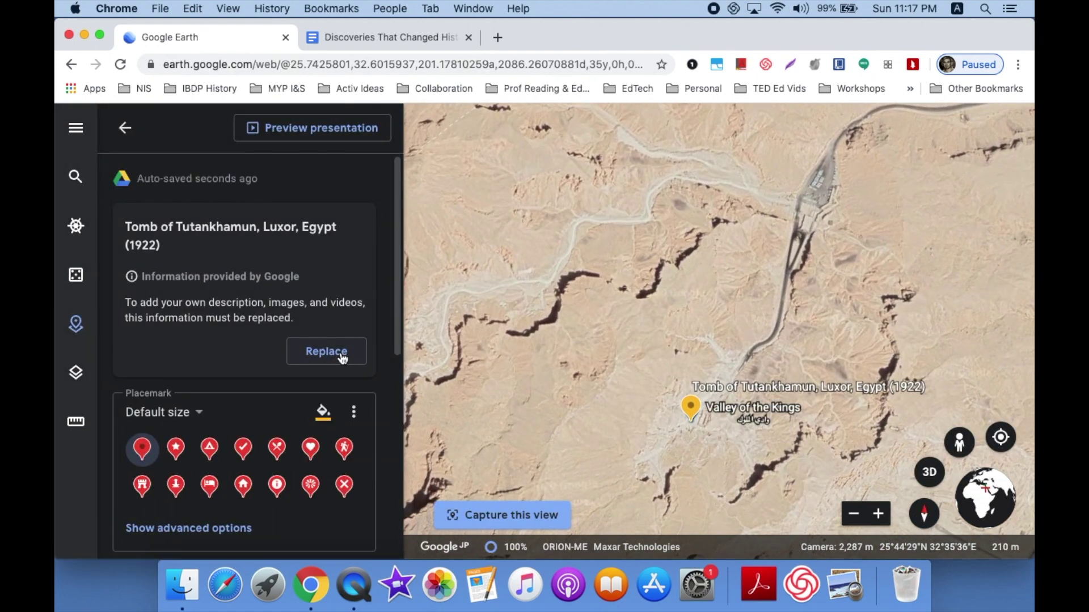
click(326, 351)
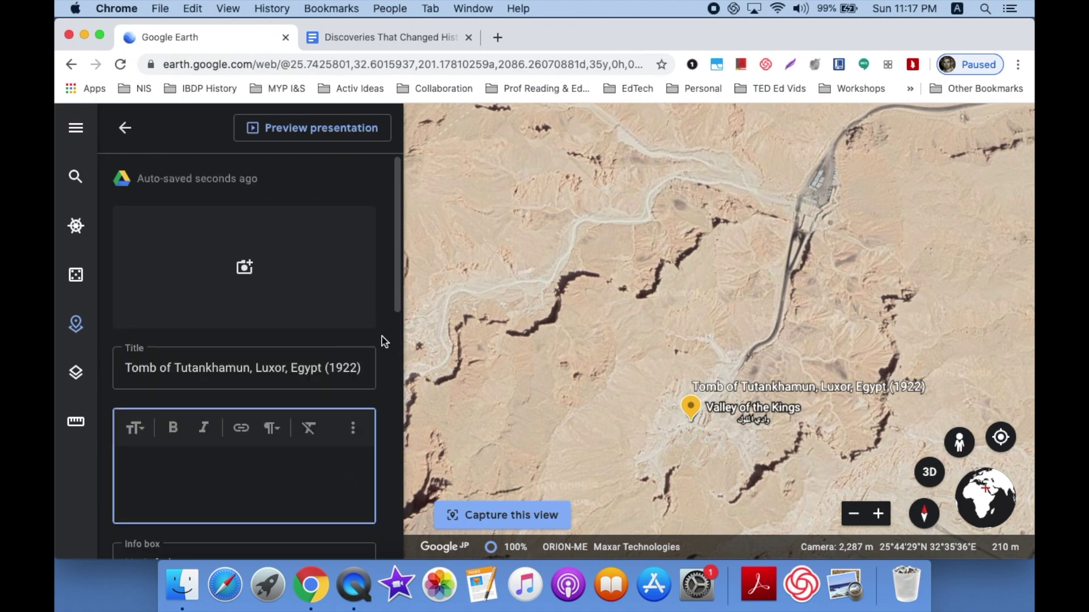
scroll(382, 340, down, 3)
scroll(383, 340, down, 1)
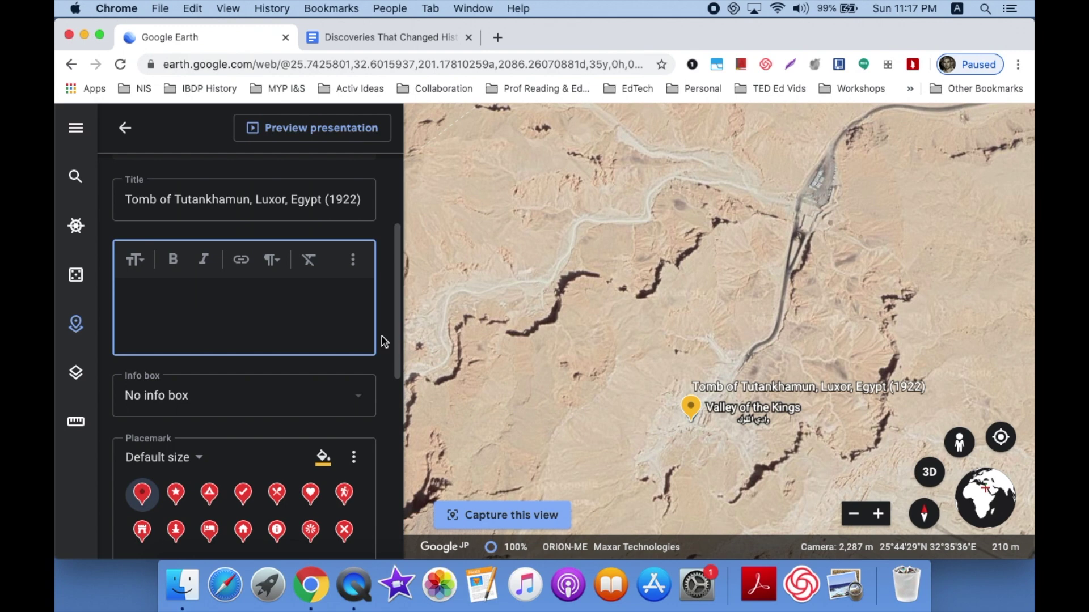
scroll(381, 341, down, 2)
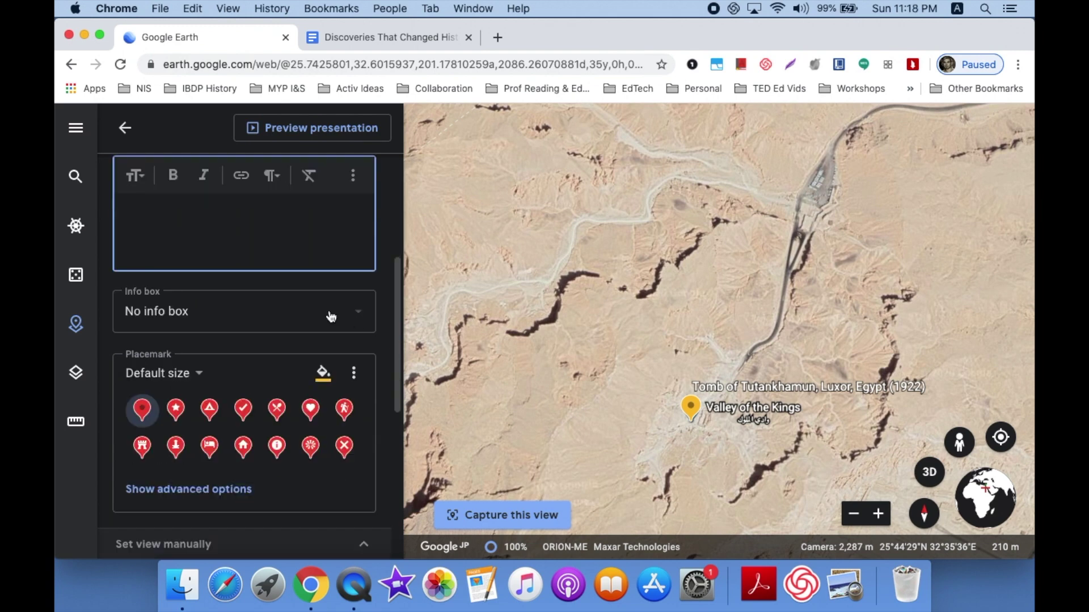
click(330, 313)
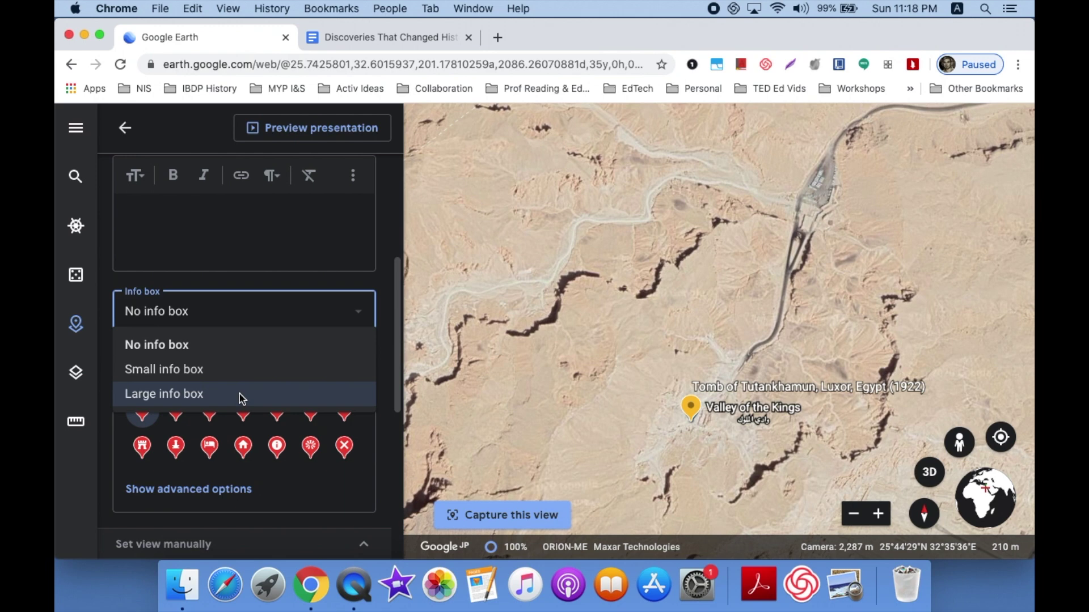
click(179, 397)
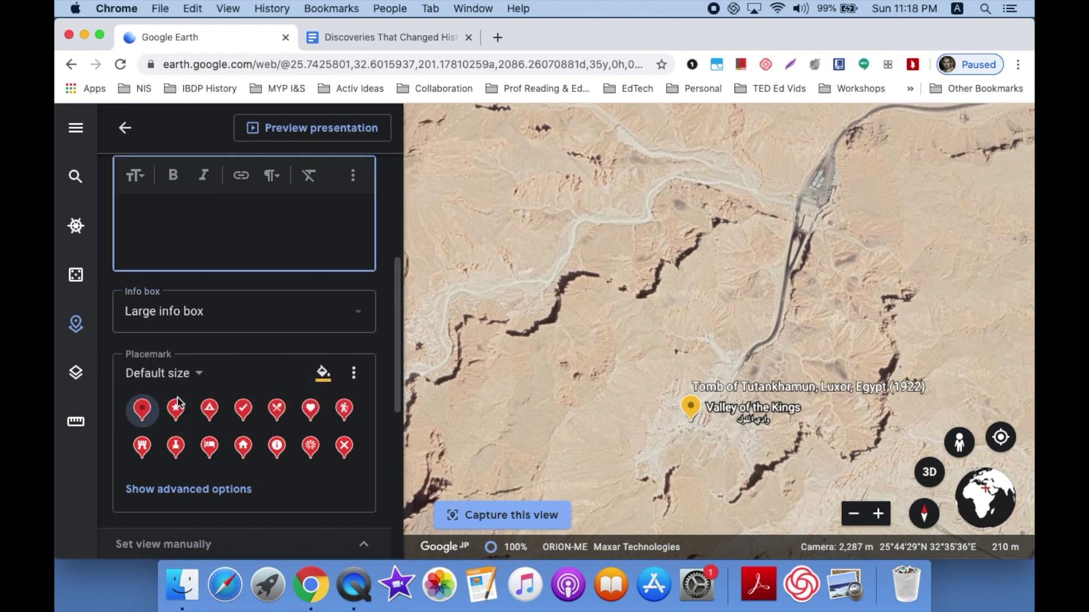
scroll(388, 246, up, 3)
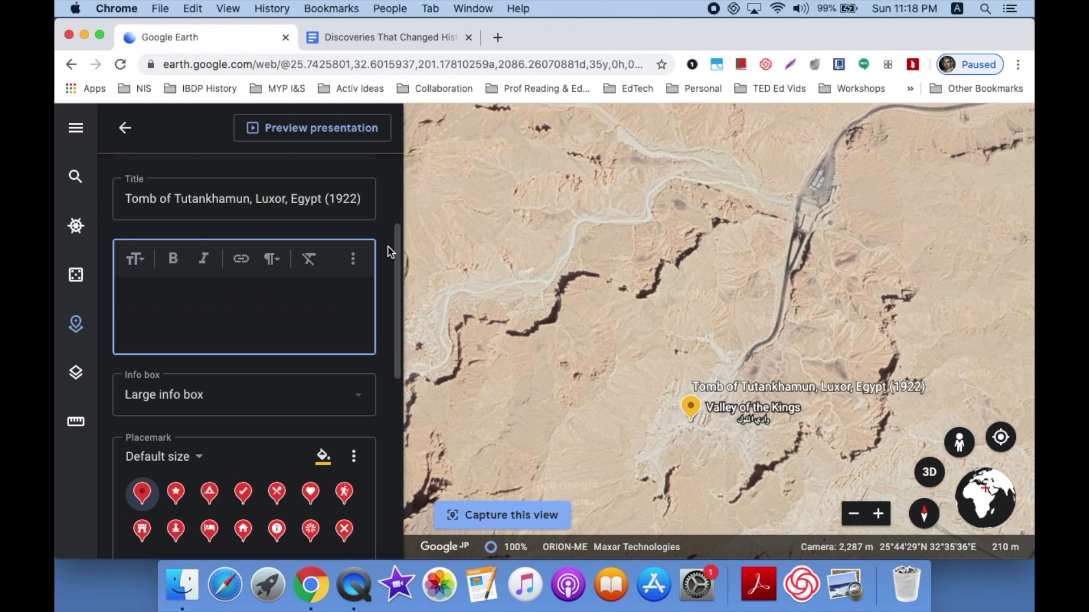
Select the Tutankhamun write-up in the Doc through the last YouTube video source link
click(389, 37)
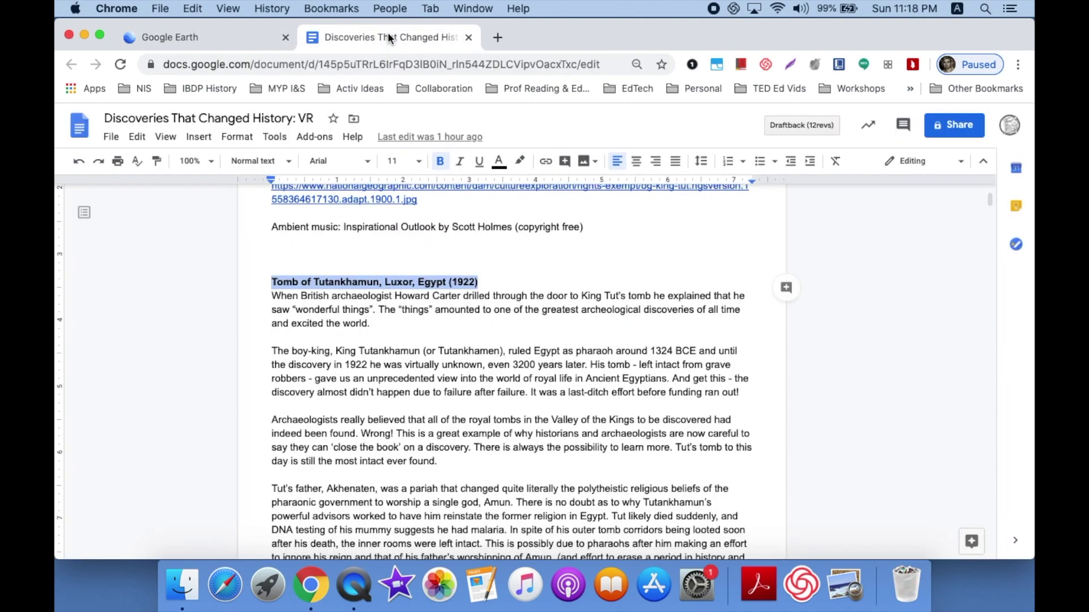
click(271, 292)
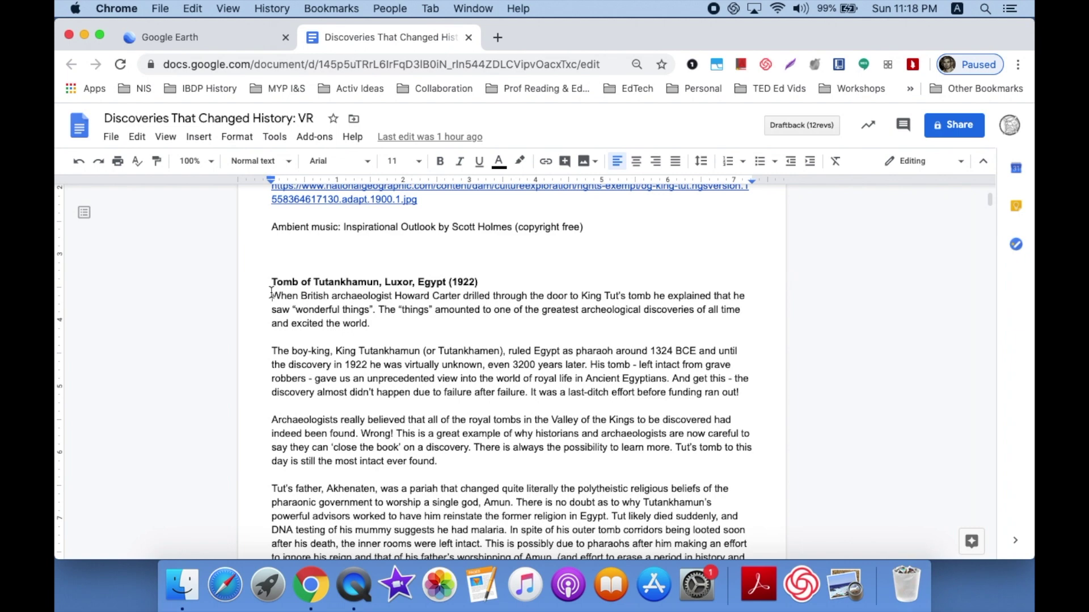
scroll(272, 293, down, 3)
scroll(271, 293, down, 5)
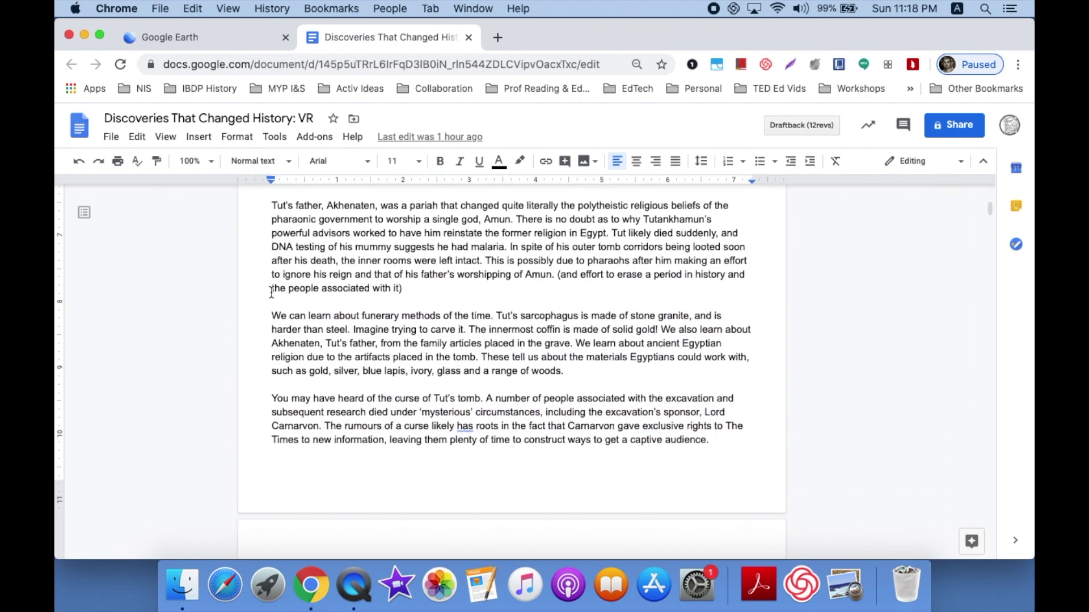
scroll(613, 267, down, 2)
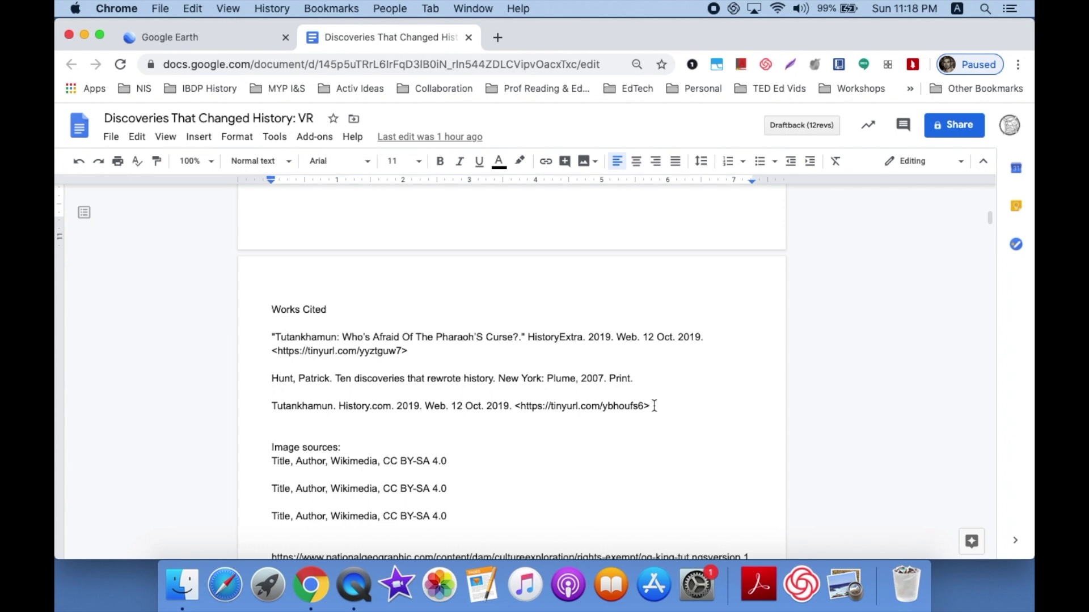
scroll(654, 406, down, 5)
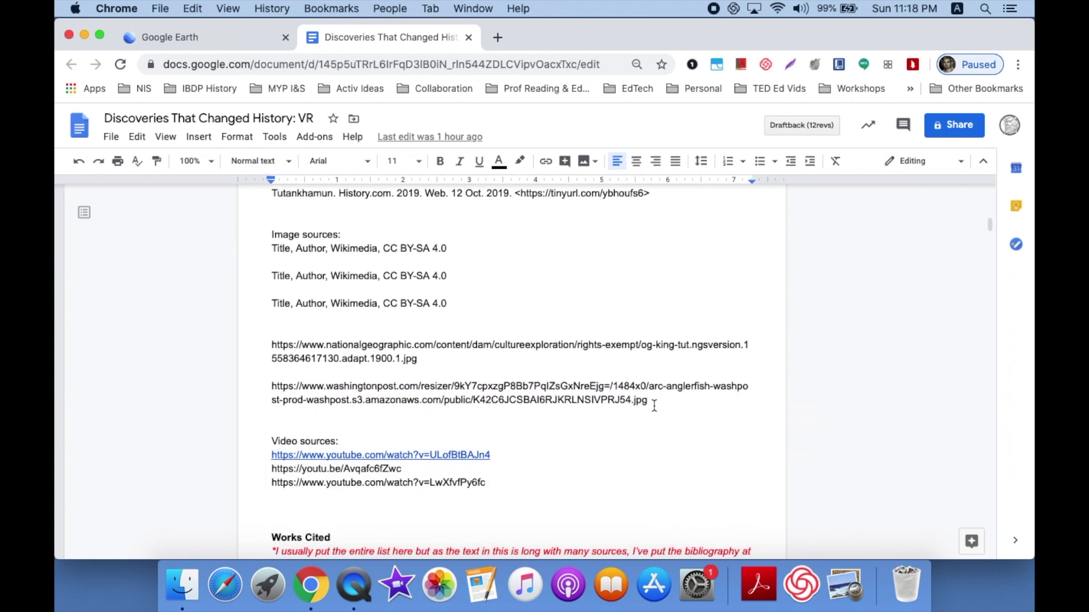
shift+click(561, 473)
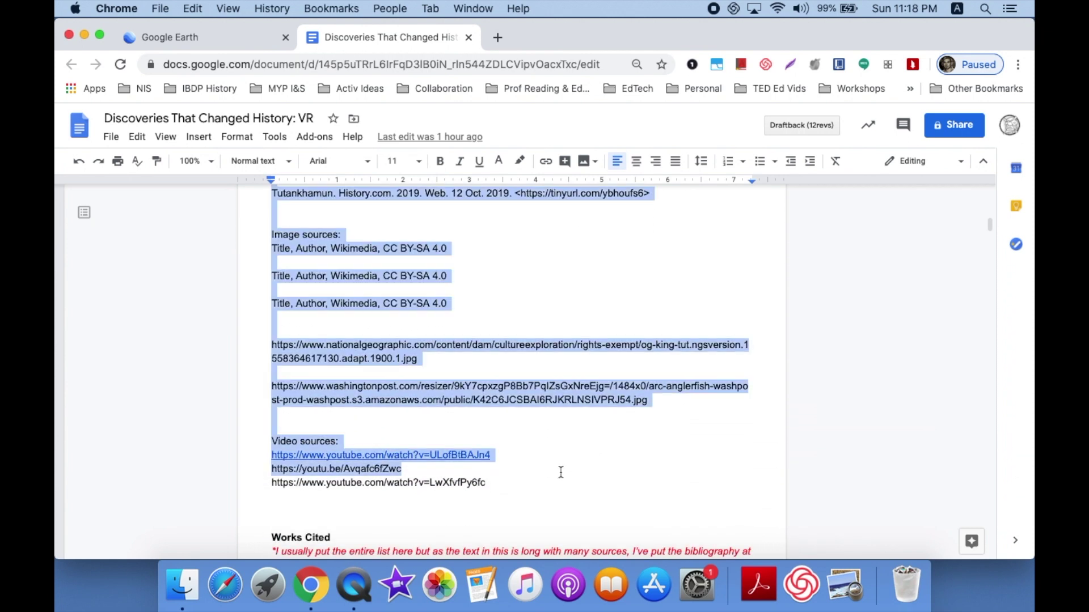
shift+click(500, 490)
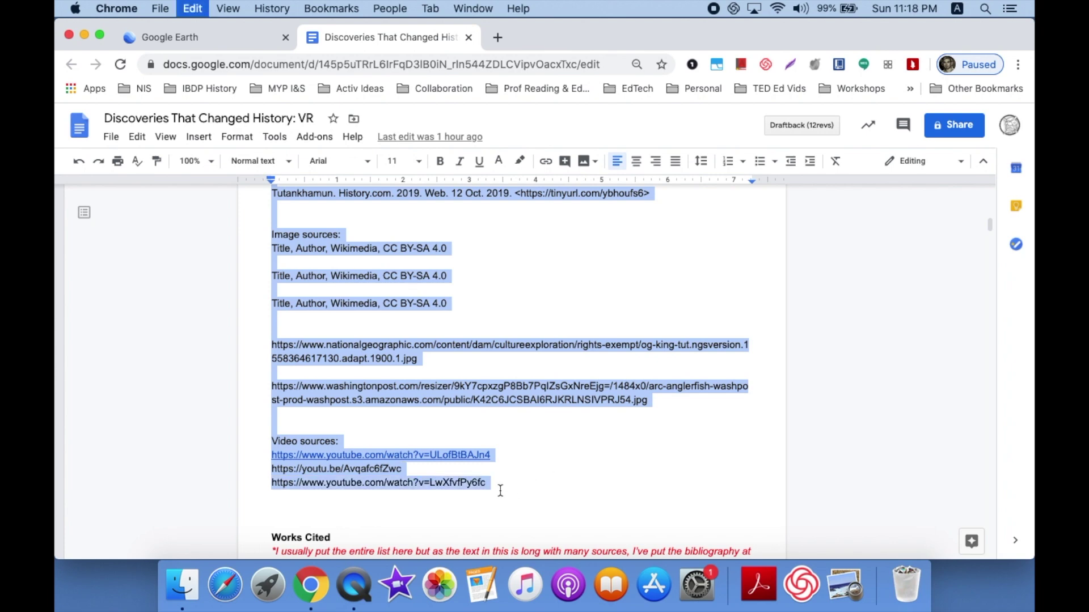
click(245, 45)
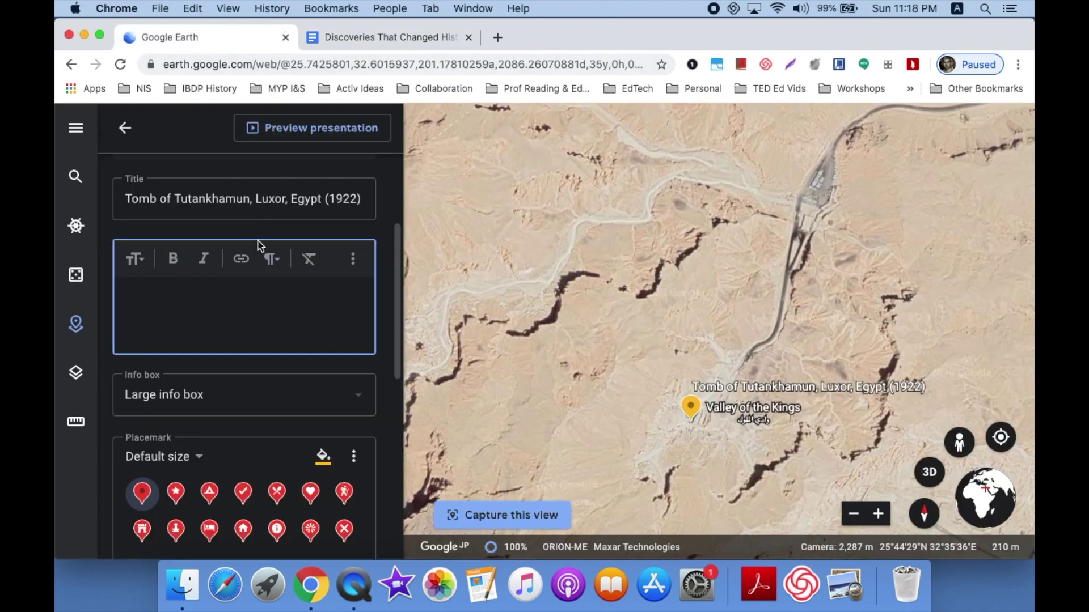
Paste the Tutankhamun write-up and works cited into the description, then the Image 1 and Image 2 credits
click(242, 296)
key(super+v)
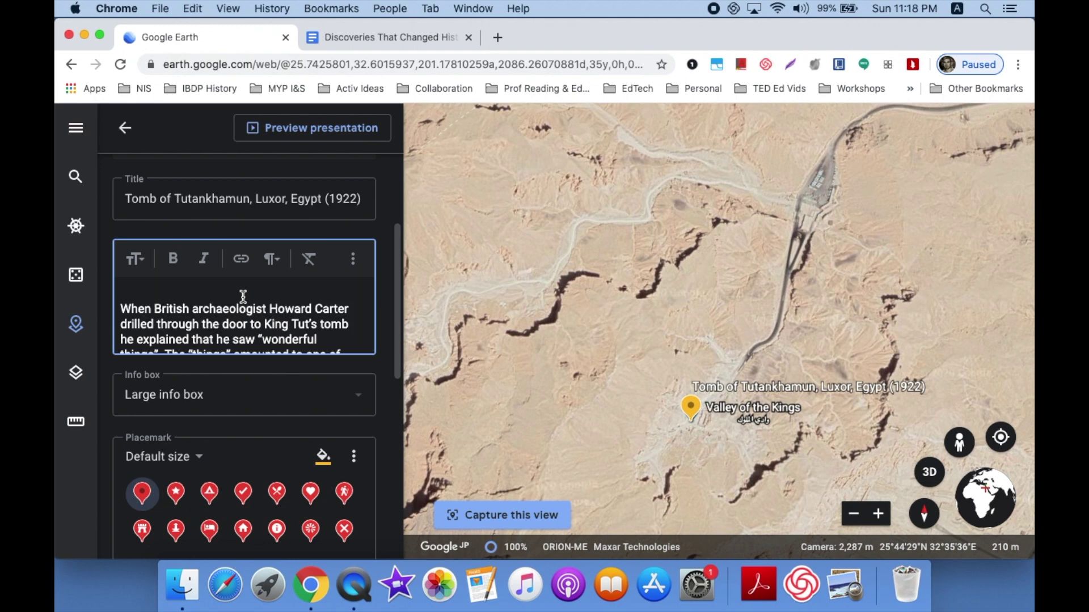
scroll(243, 297, down, 3)
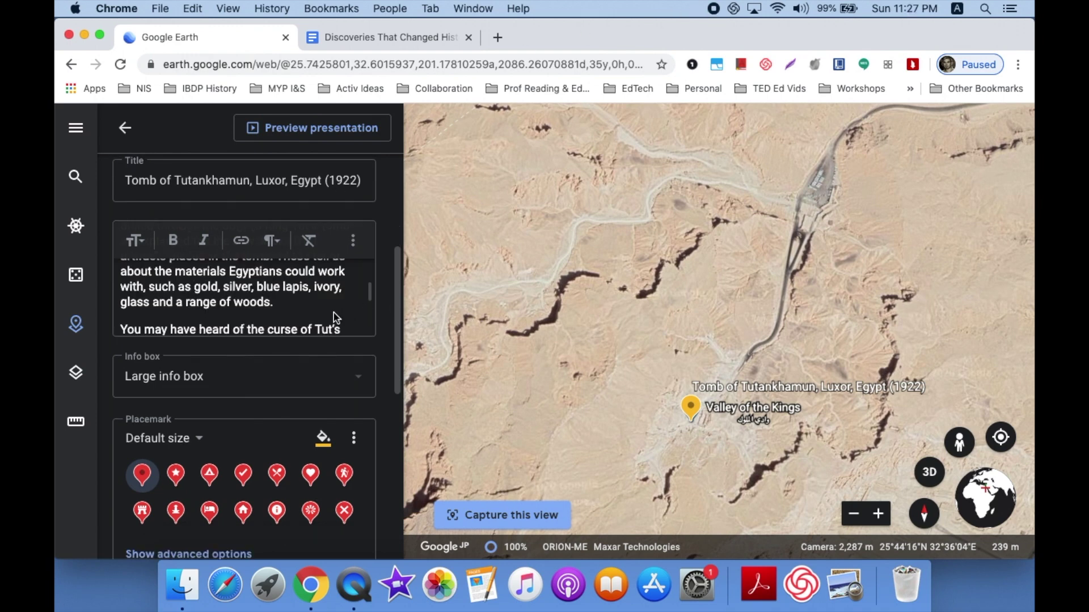
scroll(334, 312, down, 5)
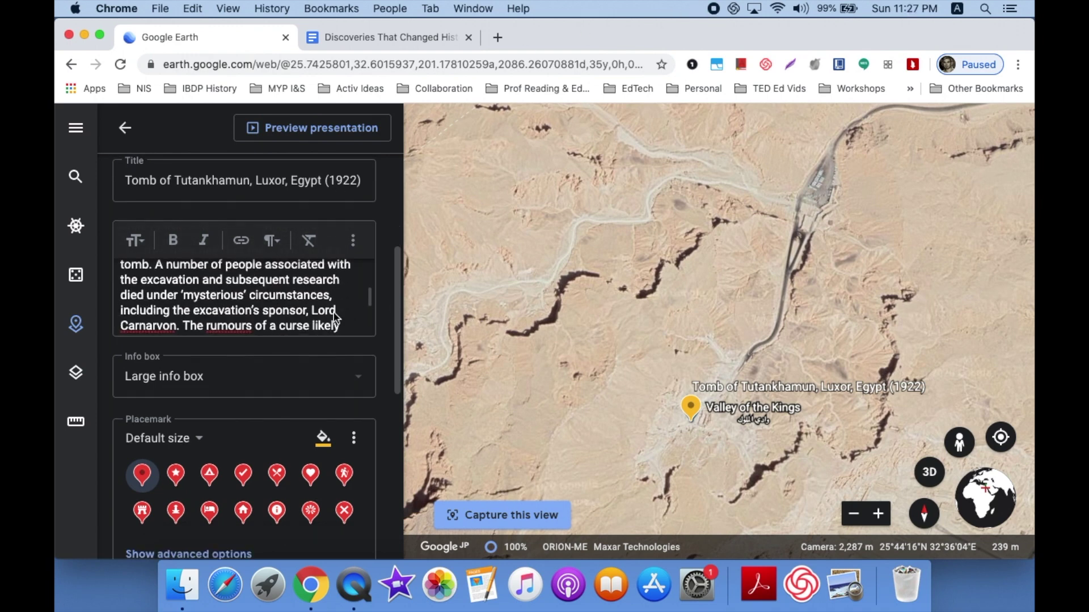
scroll(334, 313, down, 15)
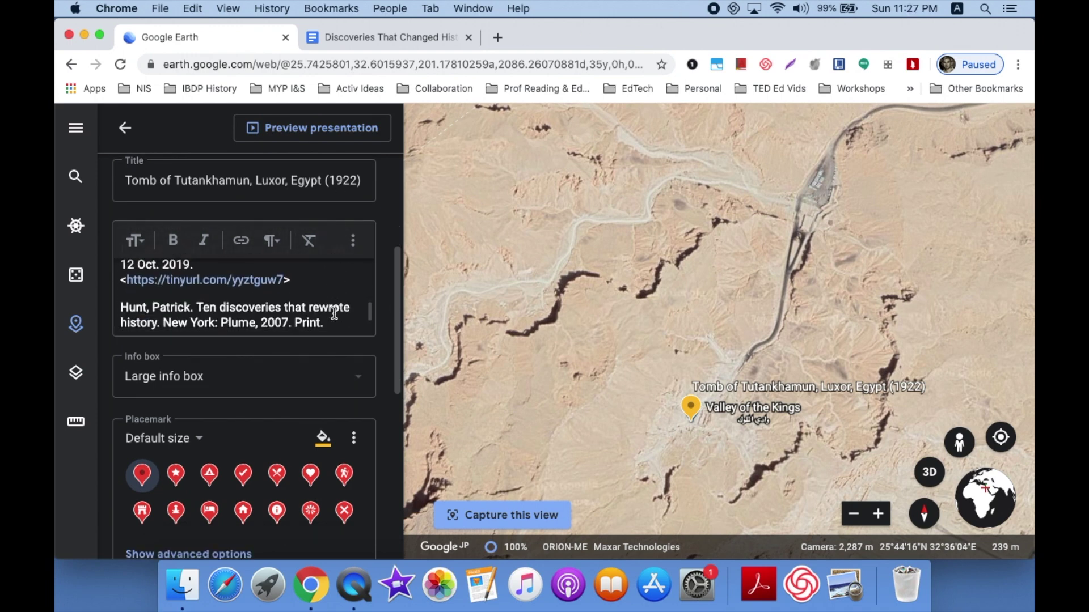
text(Image 1: The golden death mask of the Tutankhamun at The Egyptian Museum in Cairo. CC BY-SA 3.0  Image 2: Tête de Toutânkhamon enfant (musée du Caire / Egypte) CC BY 2.0)
scroll(334, 312, up, 2)
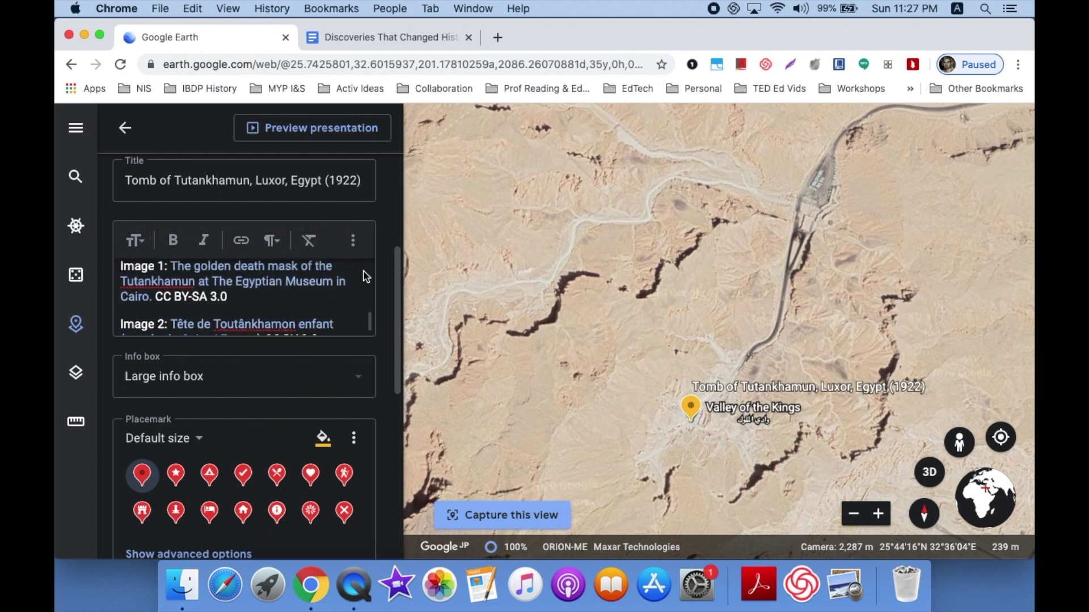
scroll(386, 249, up, 5)
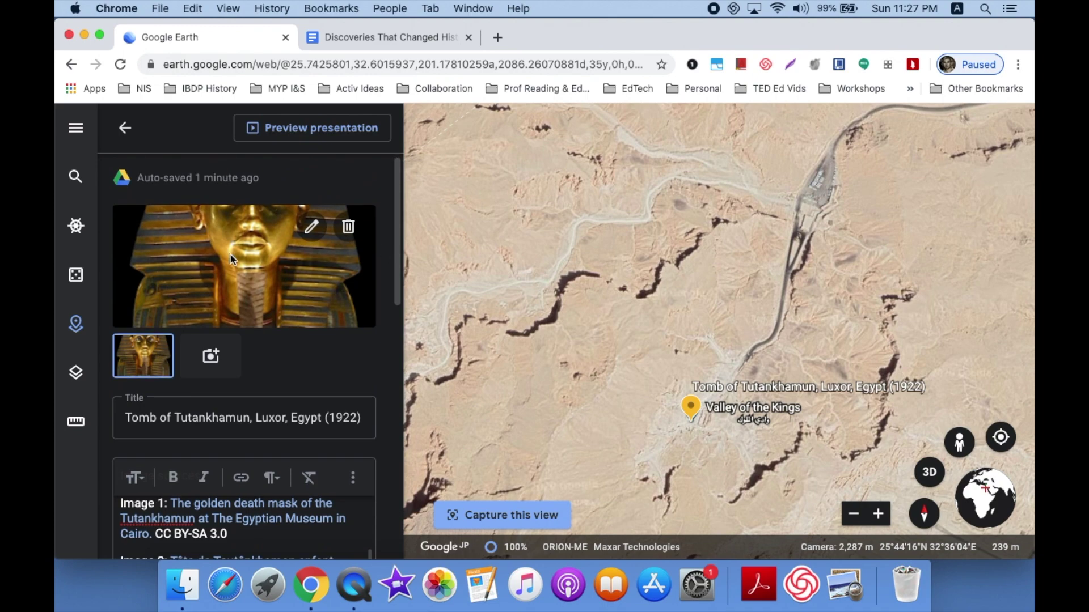
Add the painted wooden Tutankhamun head as a second image using its URL copied from the Doc
click(210, 358)
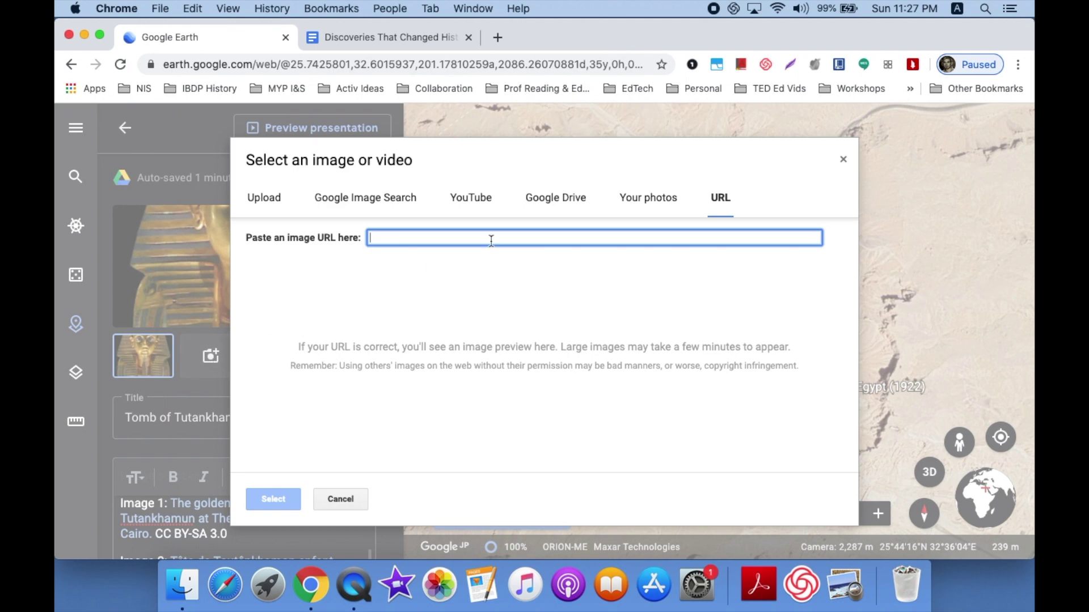
click(444, 37)
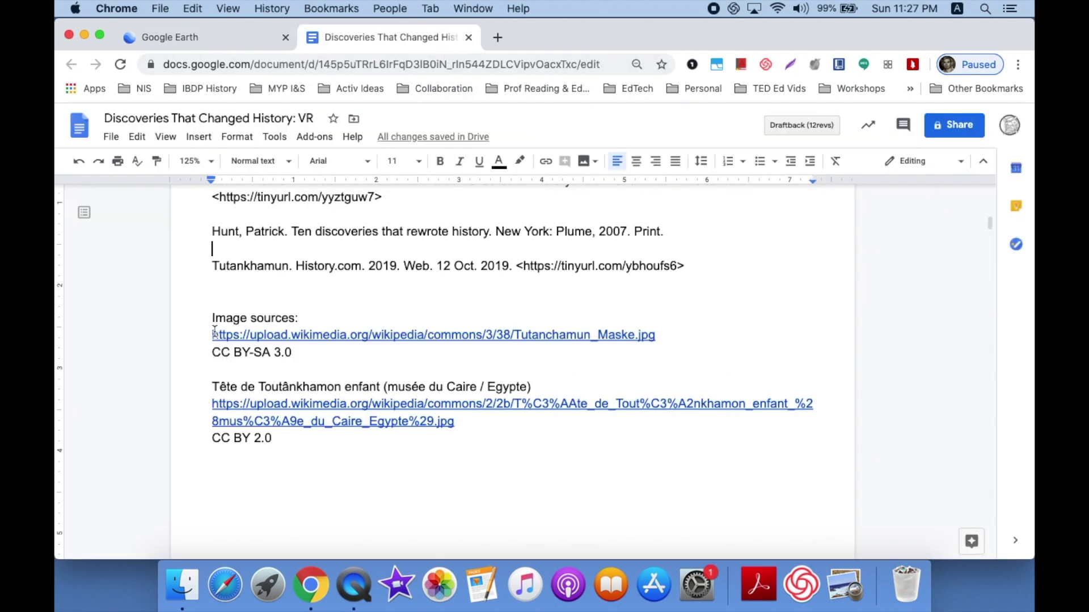
drag(210, 398, 458, 427)
key(super+c)
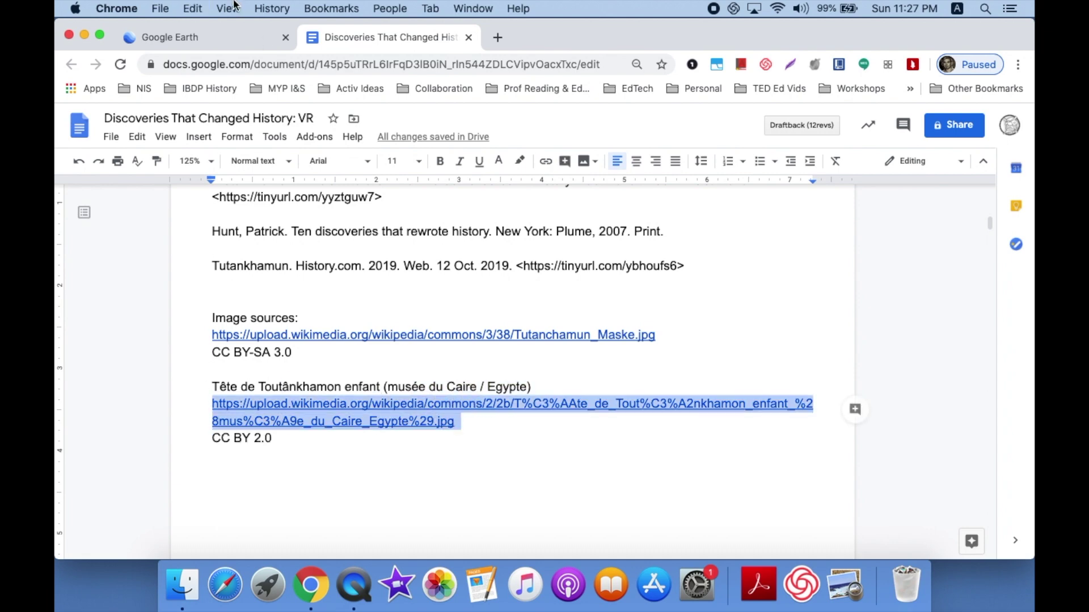
click(234, 35)
key(super+v)
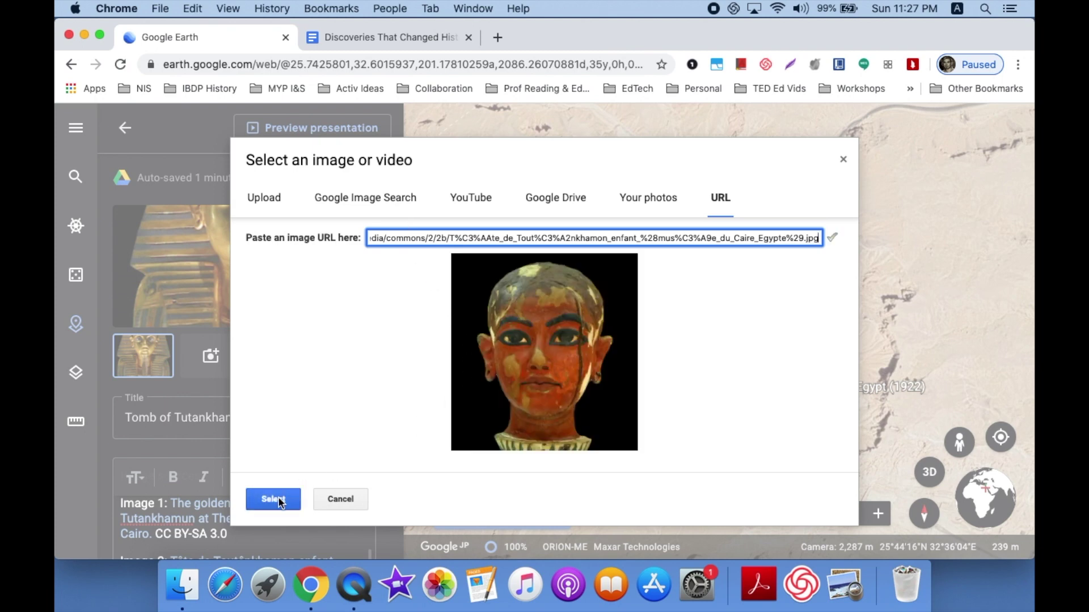
click(281, 501)
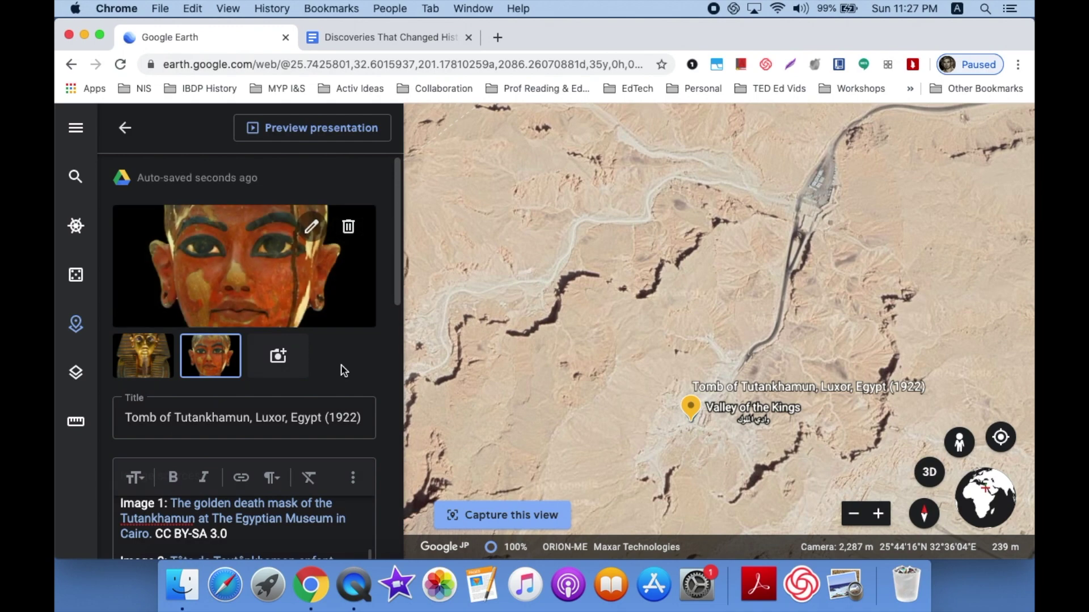
Copy the first YouTube video link from the sources document
click(369, 38)
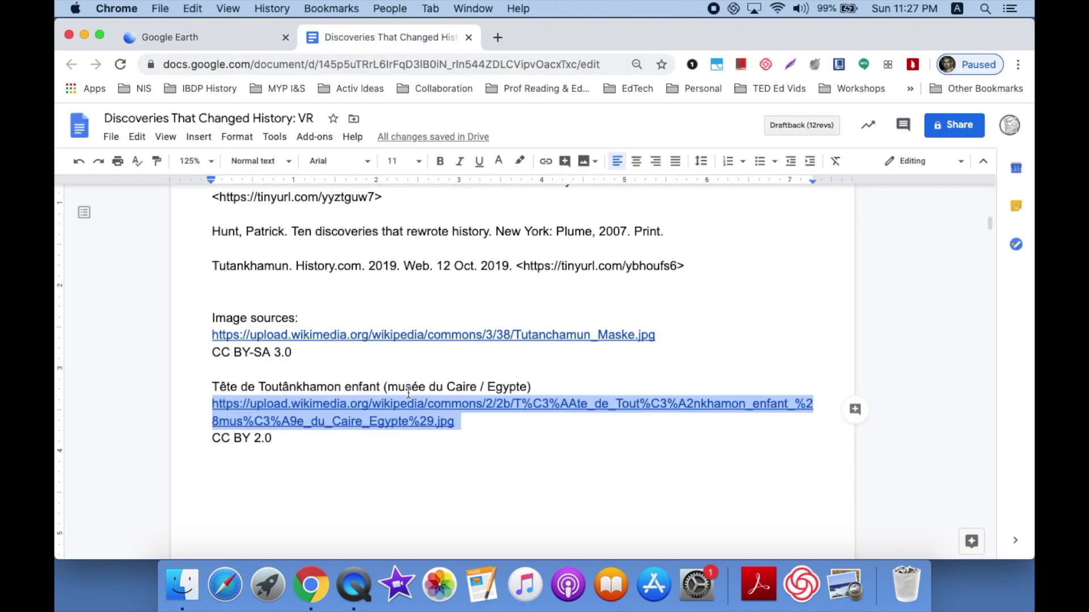
scroll(408, 391, down, 10)
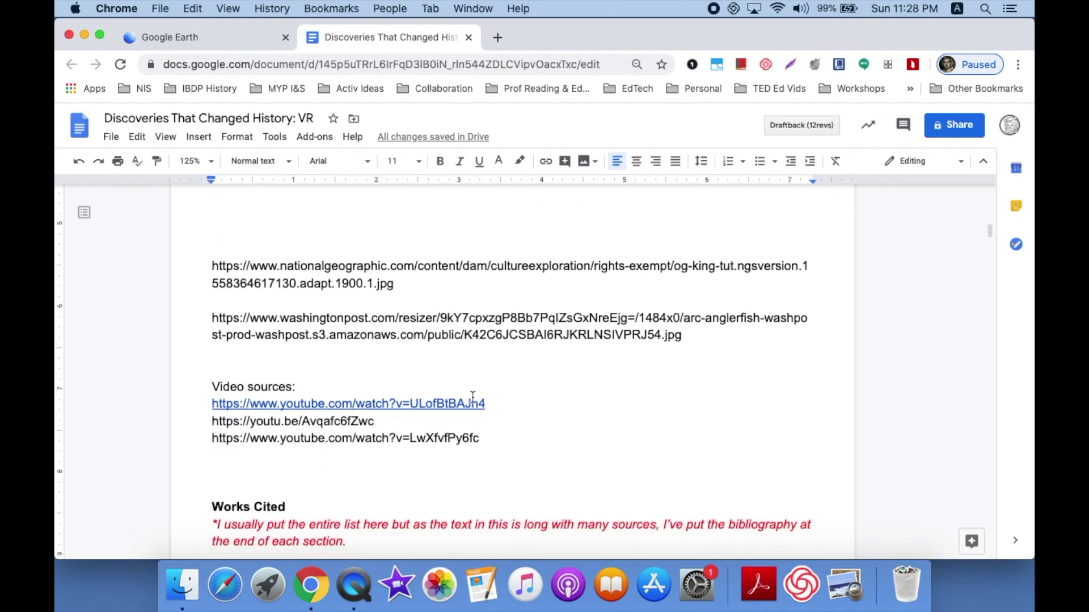
click(461, 402)
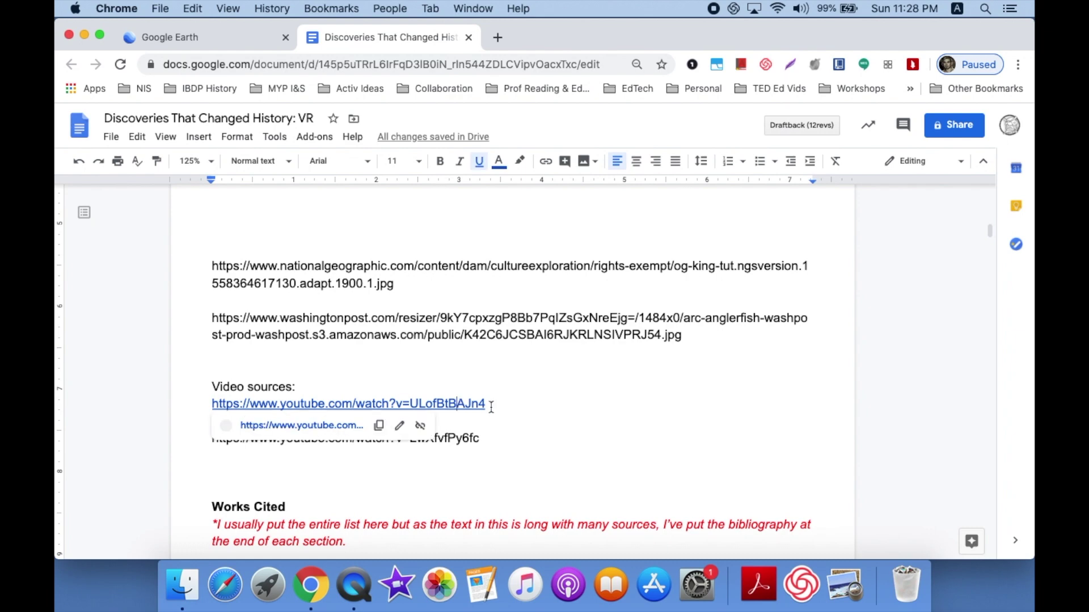
click(384, 424)
click(261, 41)
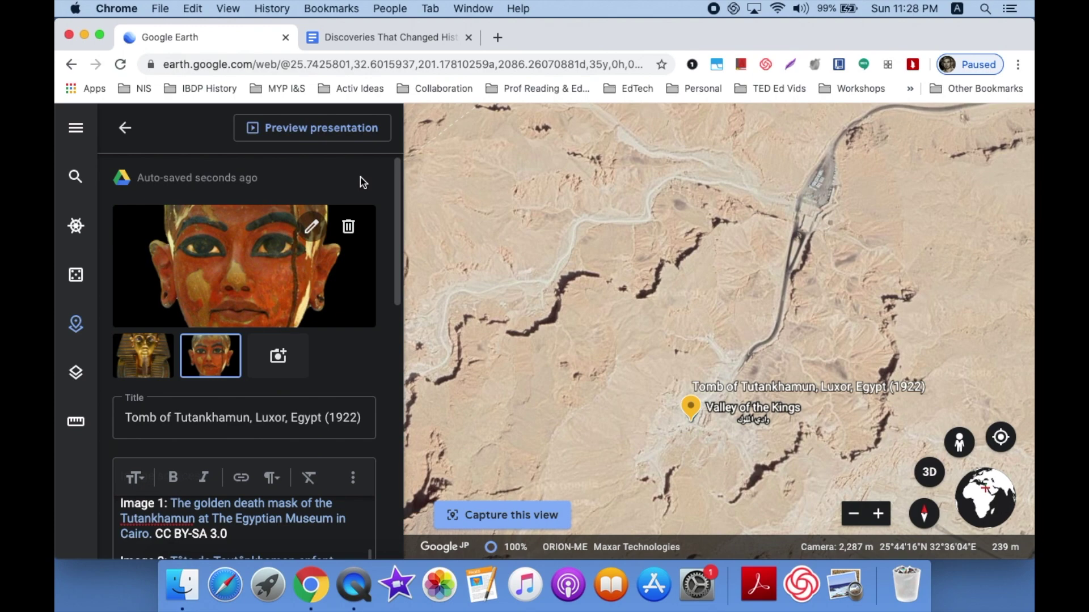
Add the 'Live a Day in the Life of King Tut' YouTube video as the placemark's third media item
click(277, 357)
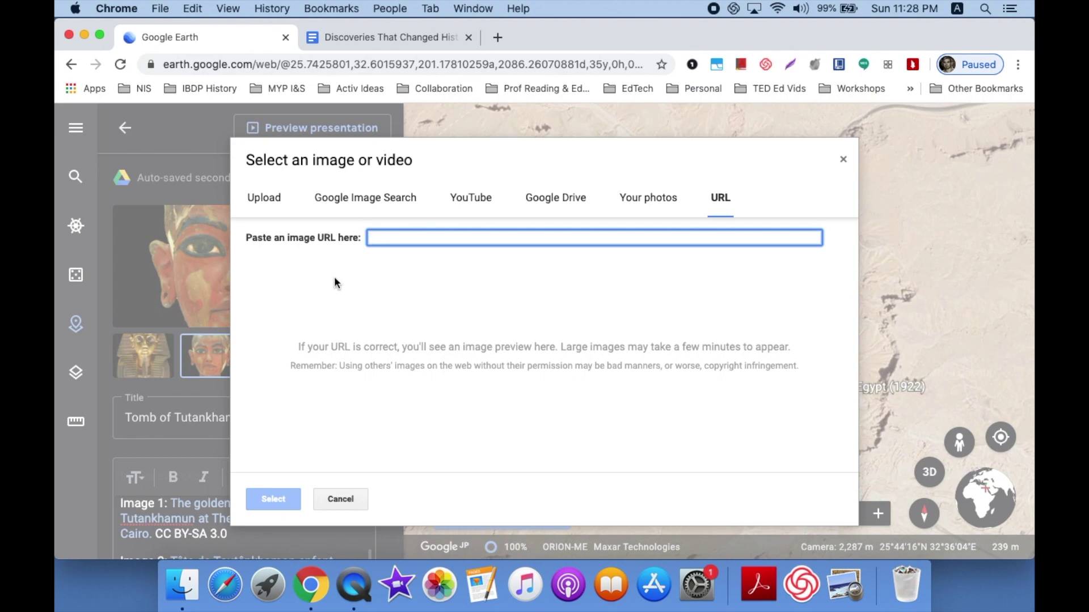
click(463, 203)
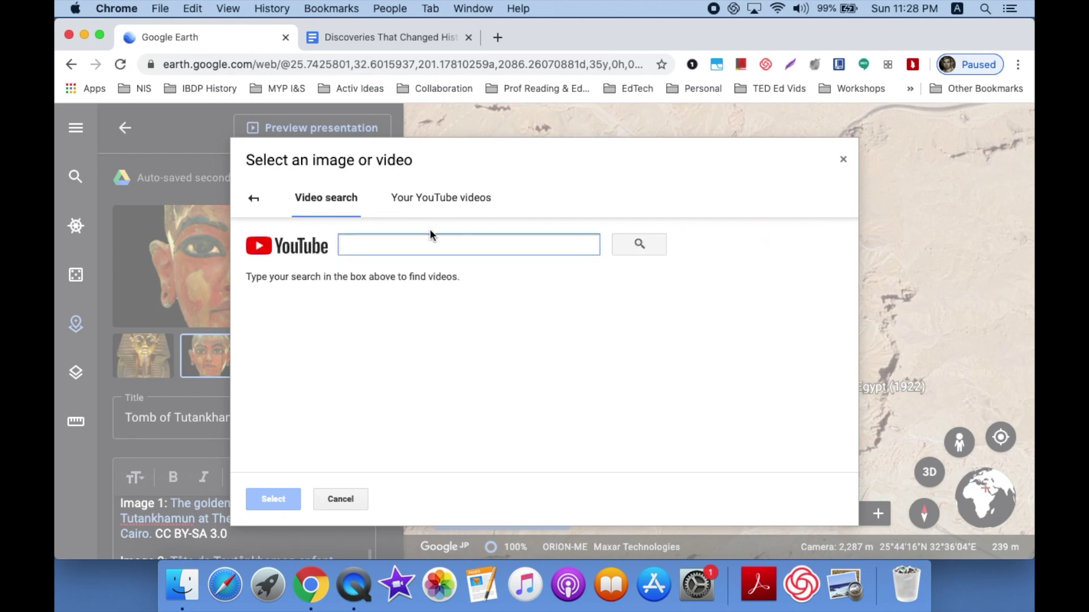
key(super+v)
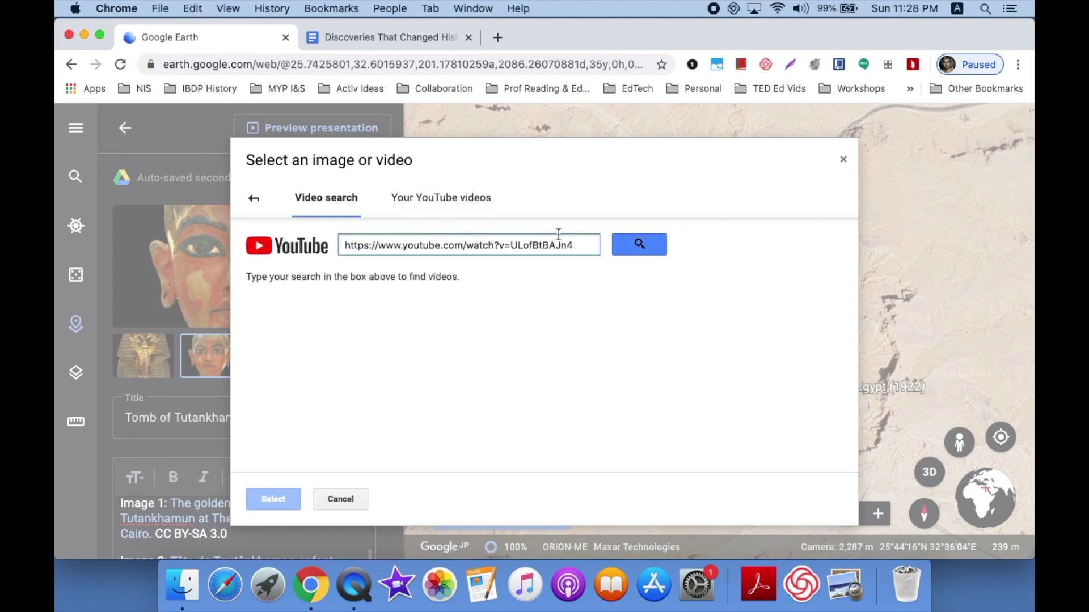
click(638, 244)
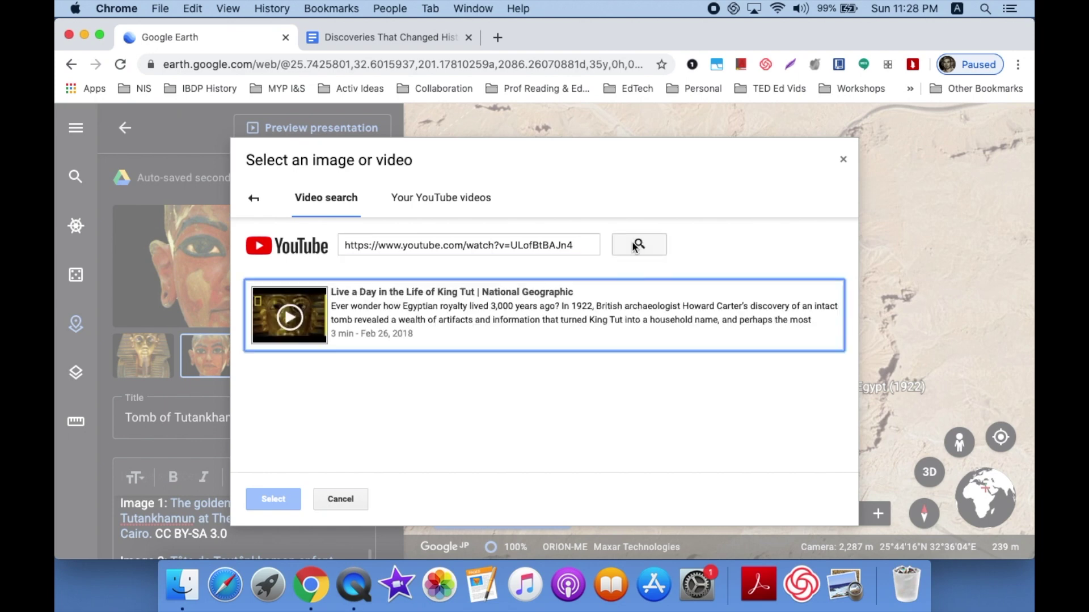
click(481, 315)
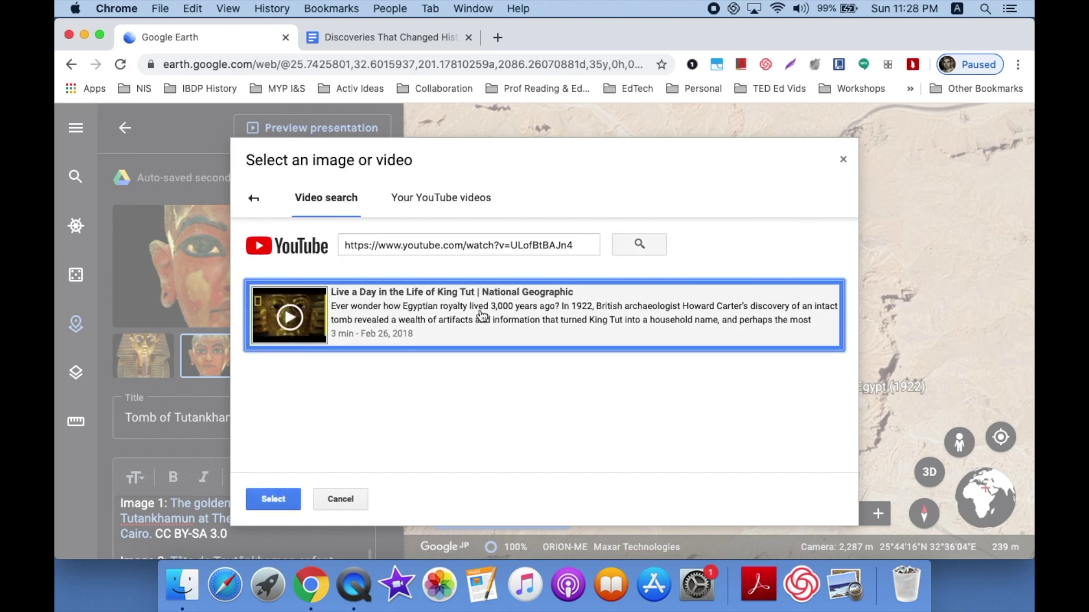
click(274, 500)
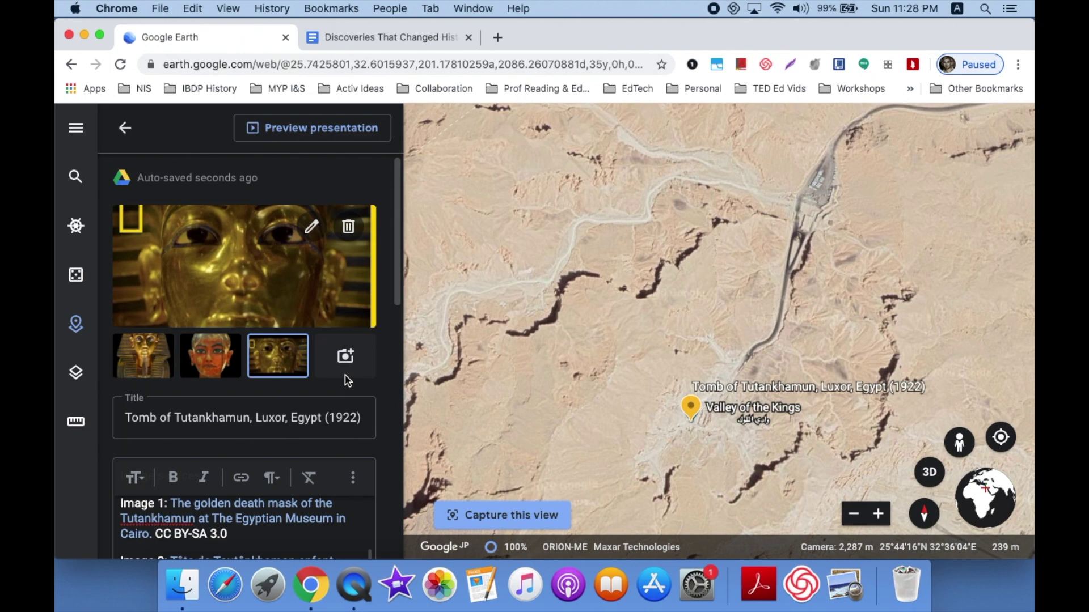
click(345, 131)
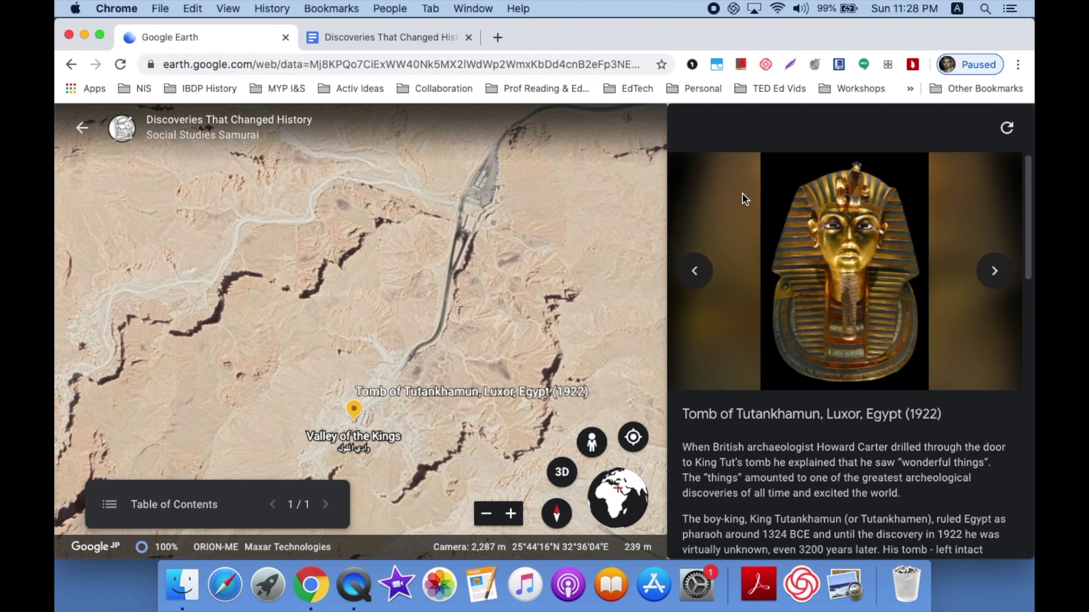
Step through the slide's second image and King Tut video, scroll the text, then return to editing
click(991, 273)
click(992, 274)
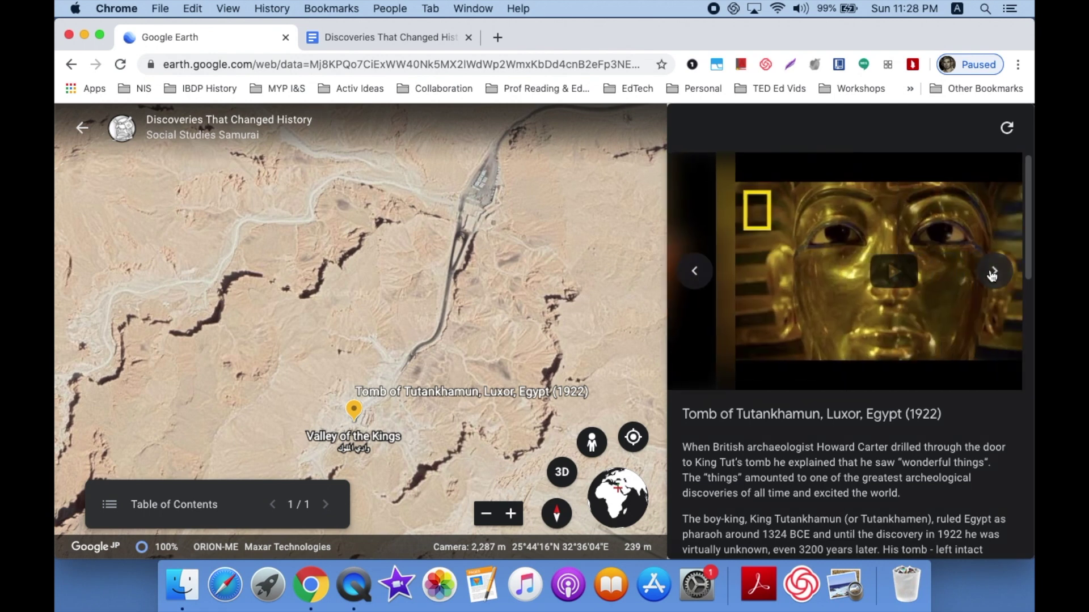
scroll(857, 429, down, 8)
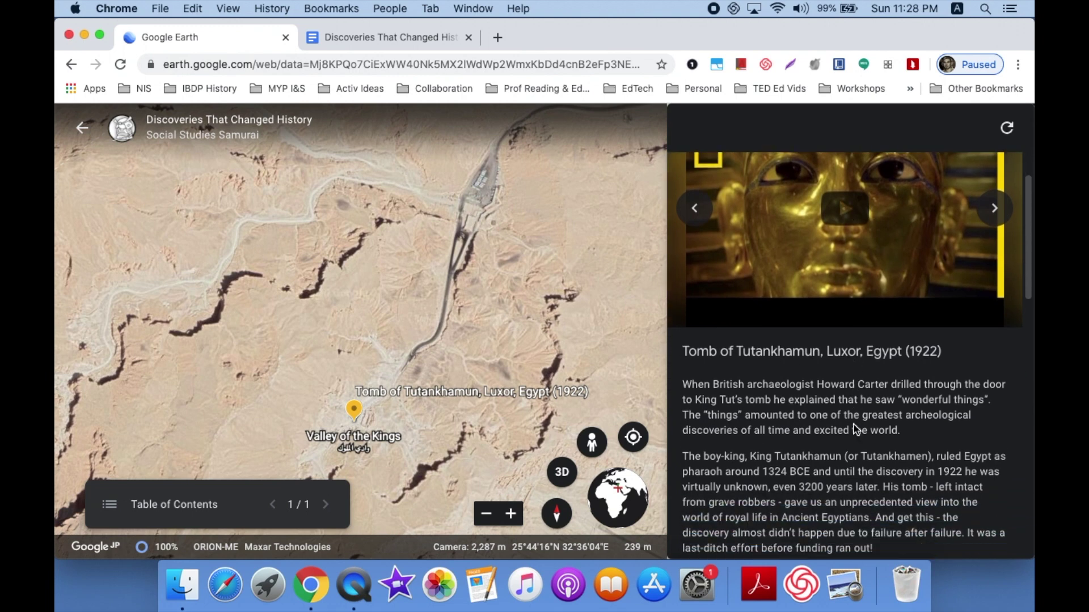
scroll(854, 424, down, 12)
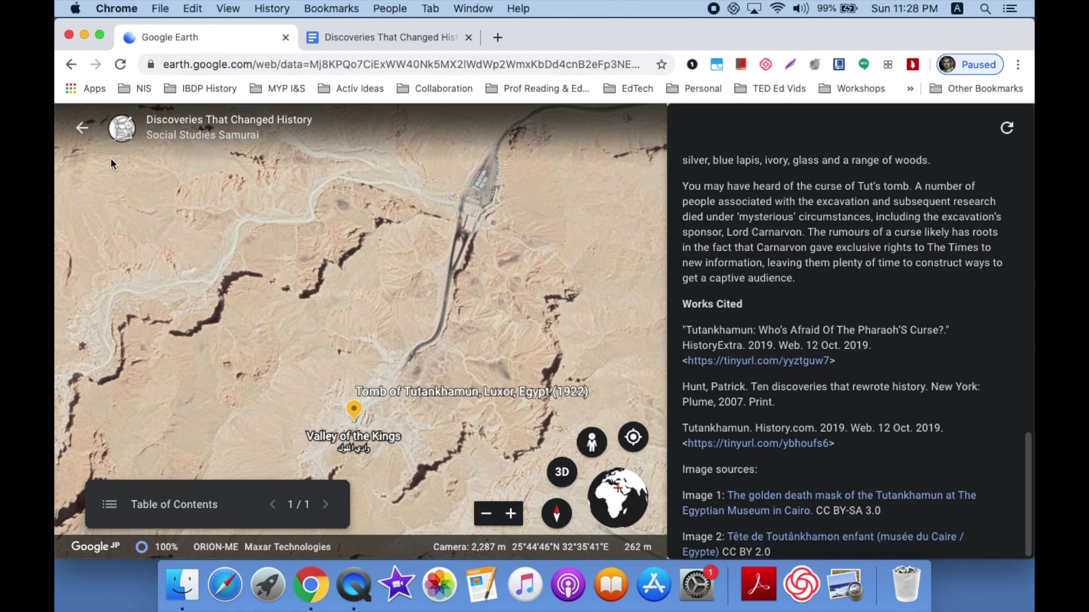
click(81, 131)
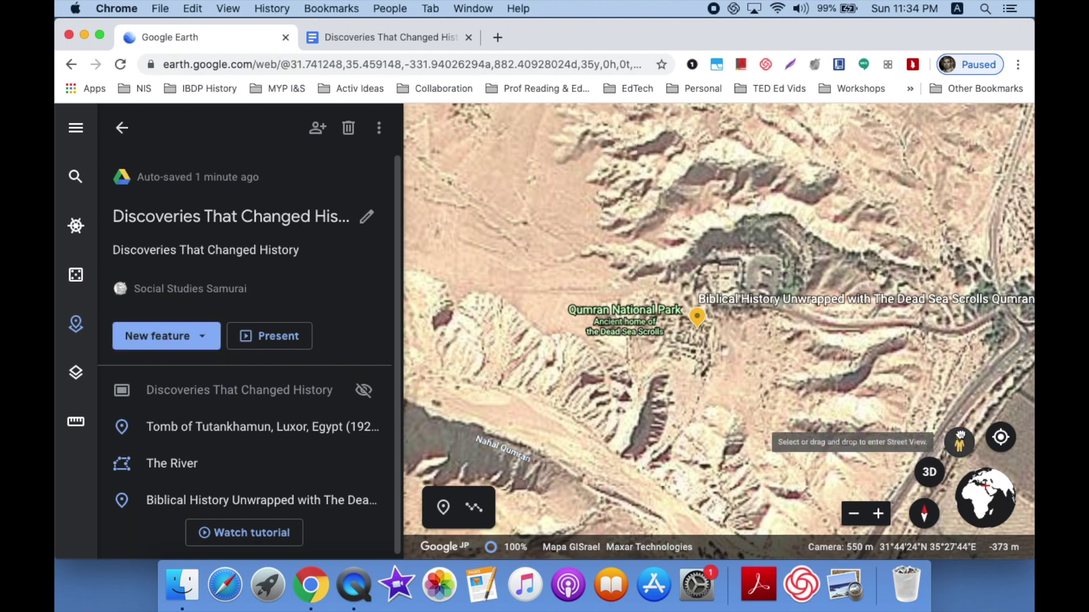
Drop Pegman near Qumran, turn the Photo Sphere toward the ruins and wooden walkway, and save the view
mouse_move(960, 444)
mouse_down()
mouse_move(904, 372)
mouse_move(821, 326)
mouse_move(710, 297)
mouse_move(684, 300)
mouse_move(676, 343)
mouse_move(687, 340)
mouse_move(687, 323)
mouse_up()
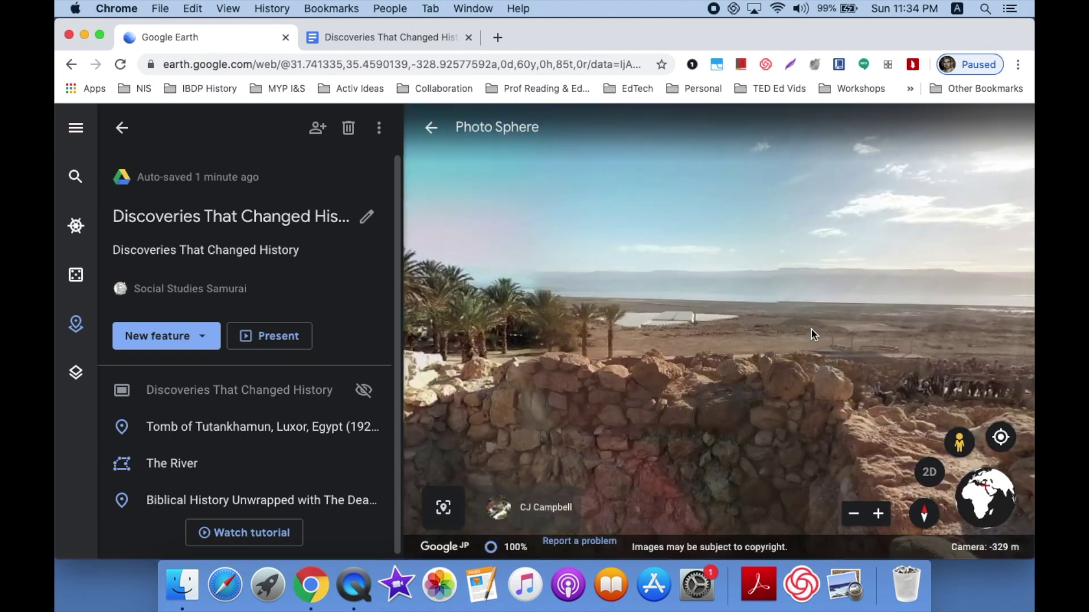
drag(811, 328, 457, 301)
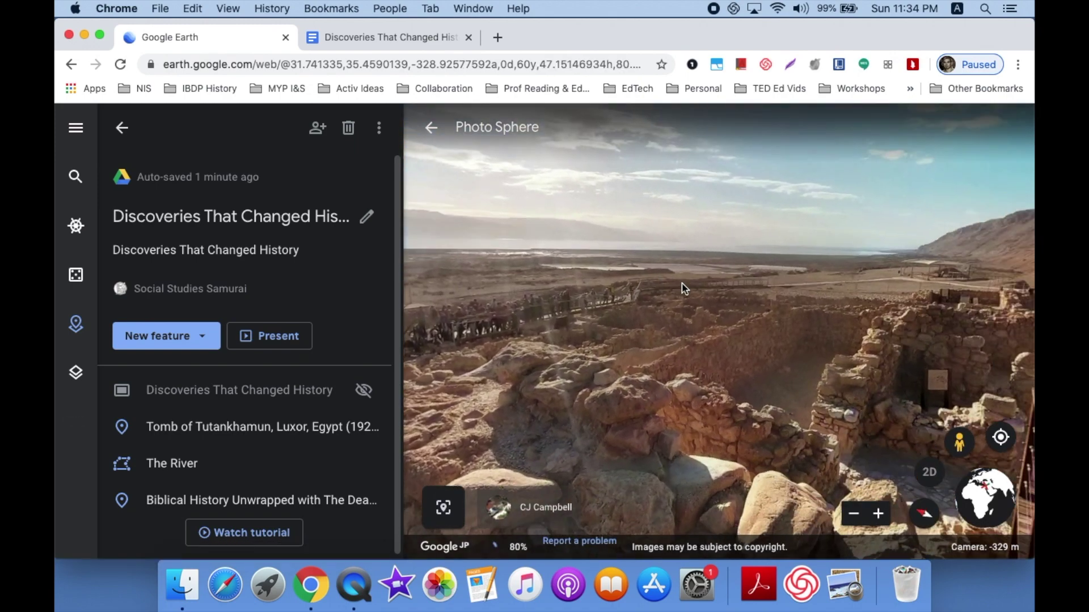
mouse_move(684, 289)
mouse_down()
mouse_move(650, 301)
mouse_move(644, 285)
mouse_move(684, 288)
mouse_up()
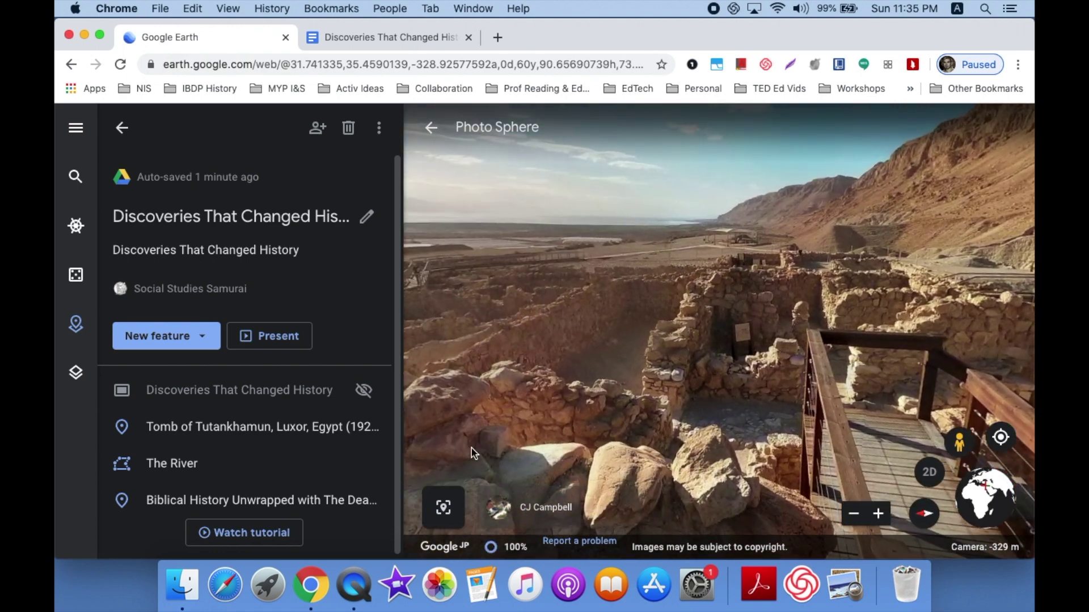
click(446, 511)
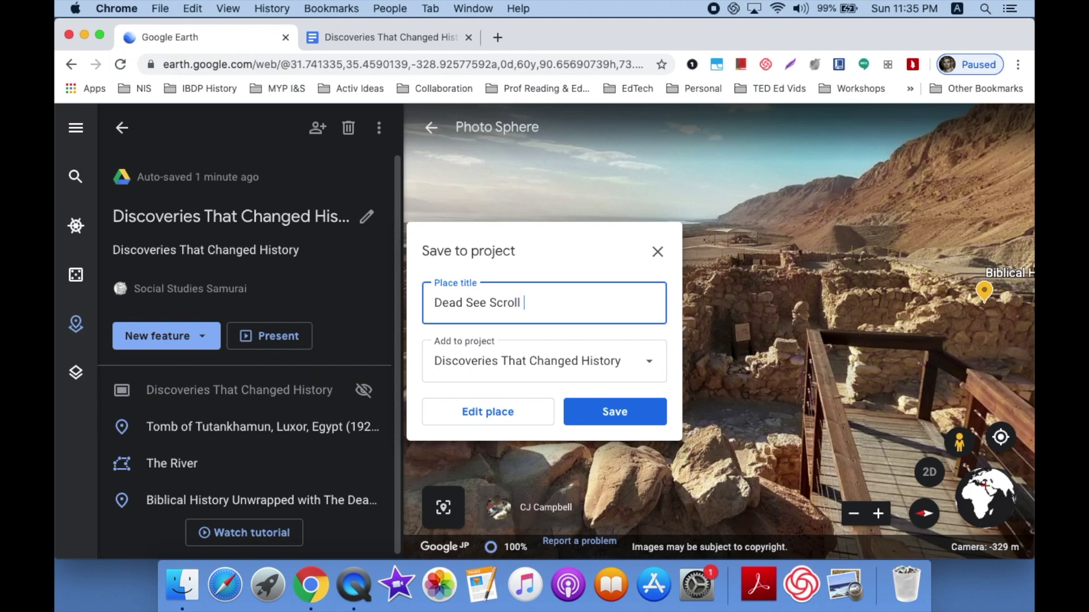
Title the captured Qumran view 'Dead See Scroll Caves' and save it to the project
text(CAve)
key(BackSpace)
text(aves)
click(504, 413)
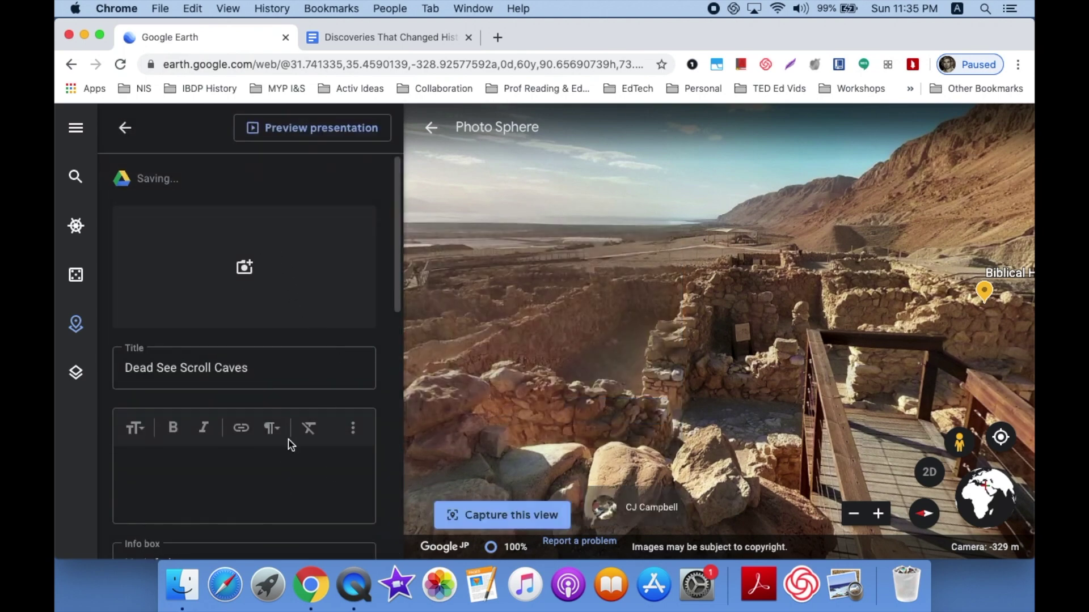
Return to the feature list, open the new Dead See Scroll Caves place and look around the panorama
click(125, 129)
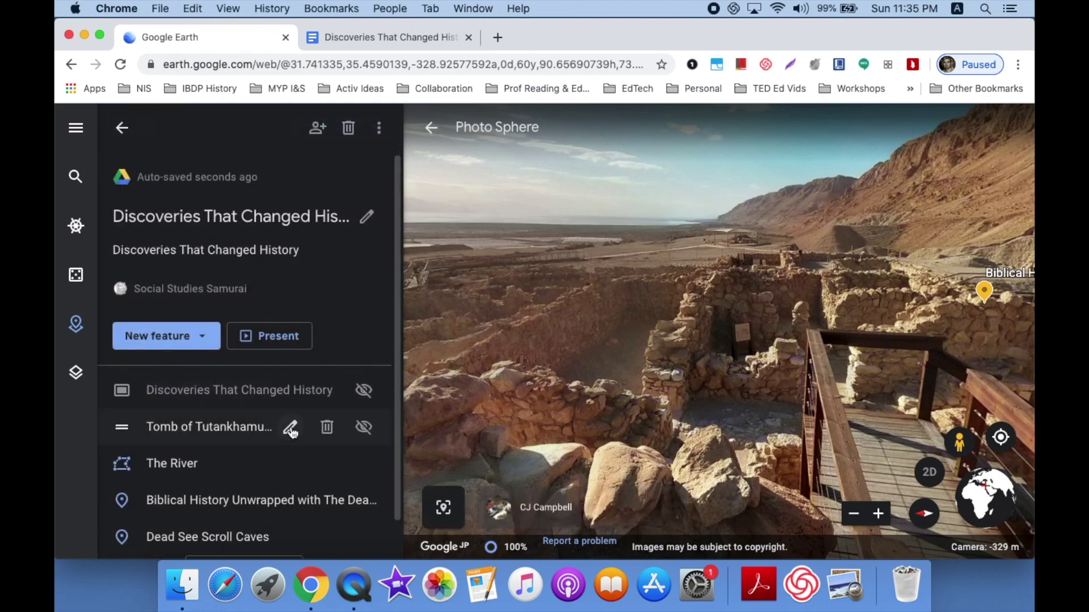
click(223, 502)
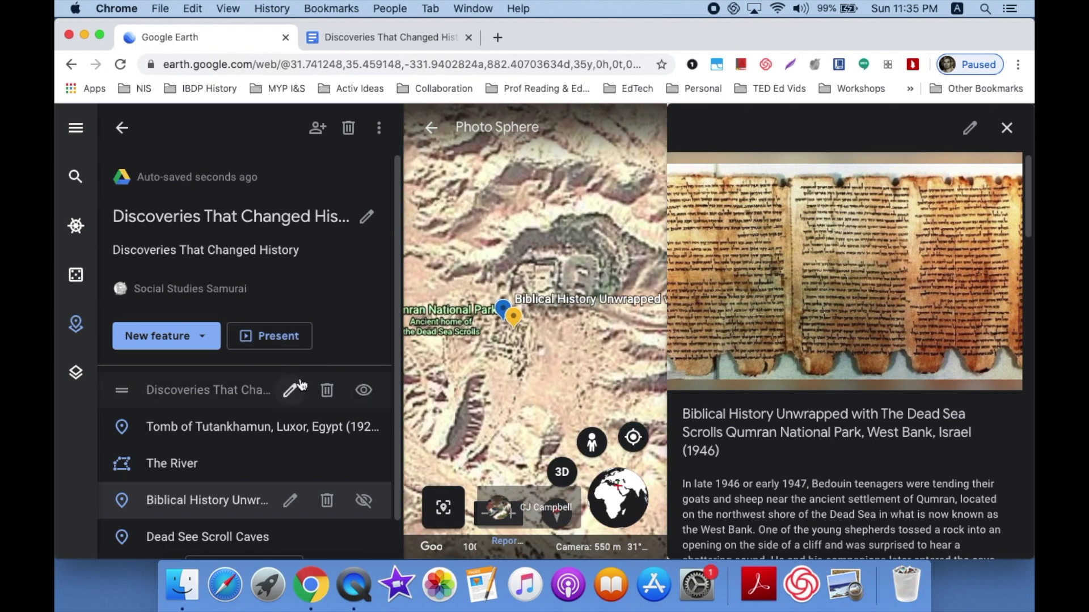
click(249, 537)
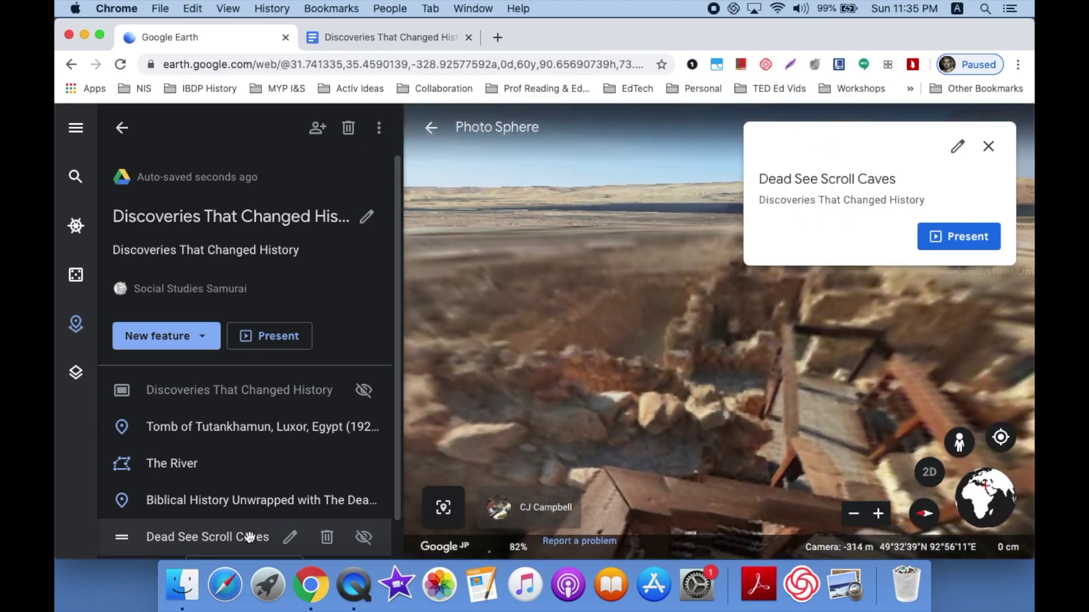
drag(616, 381, 892, 377)
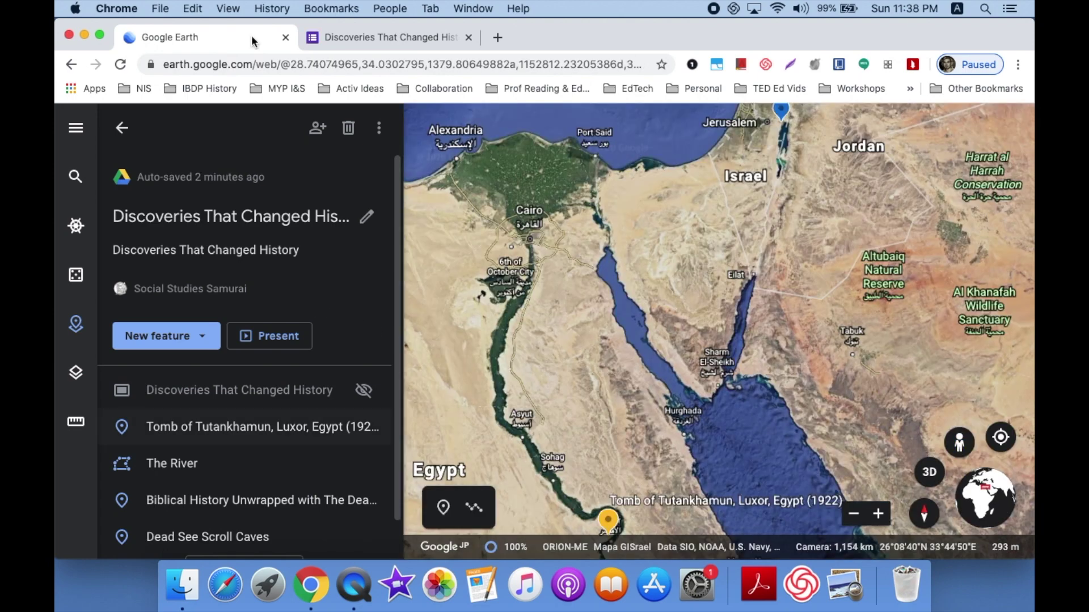
Add a new fullscreen slide titled Quiz to the project
click(204, 337)
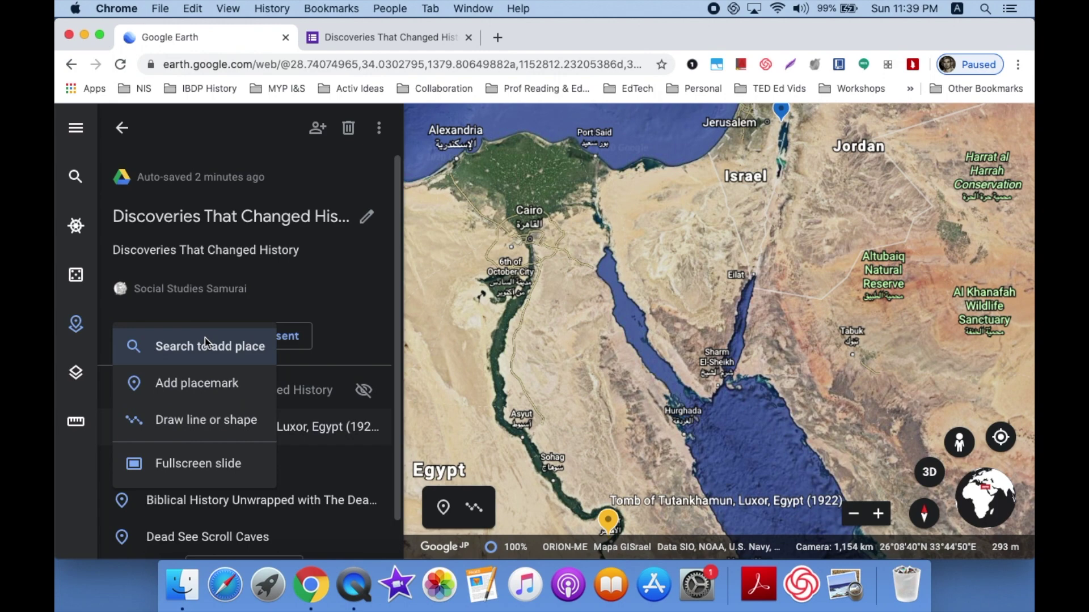
click(208, 465)
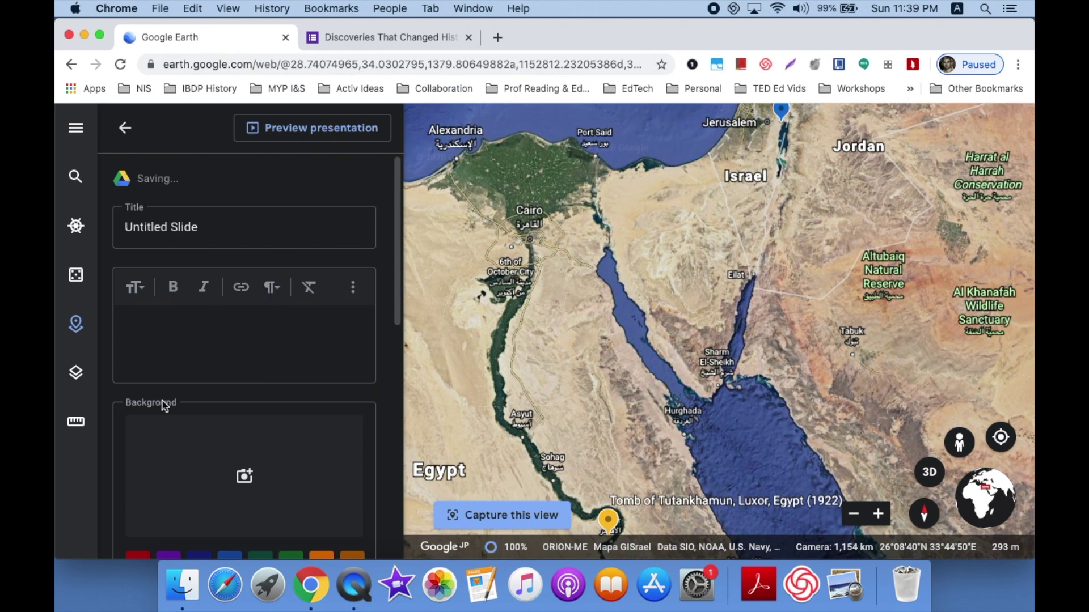
click(230, 225)
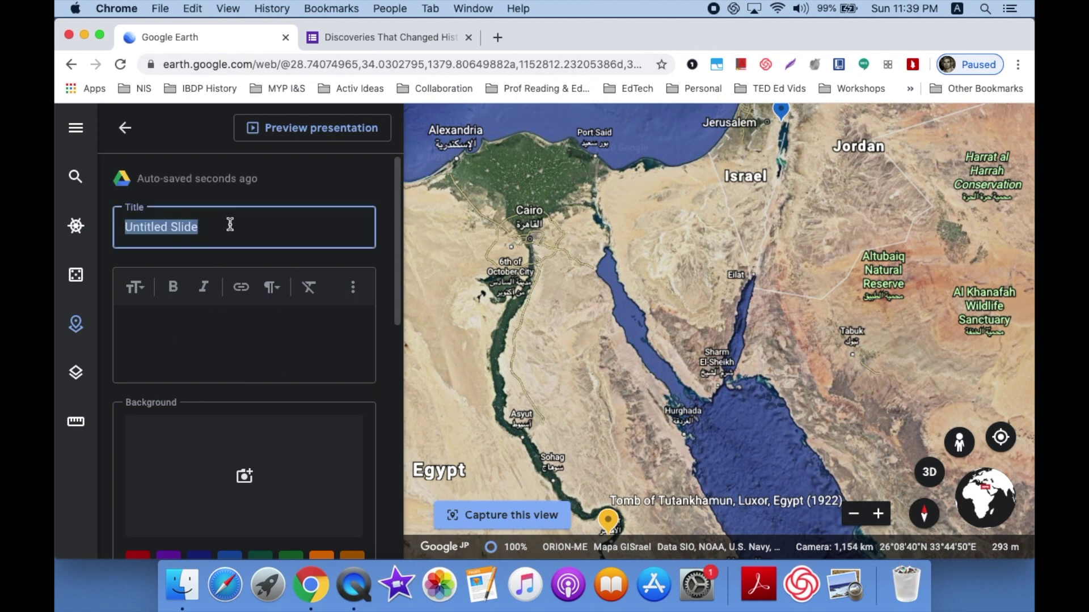
text(Quiz)
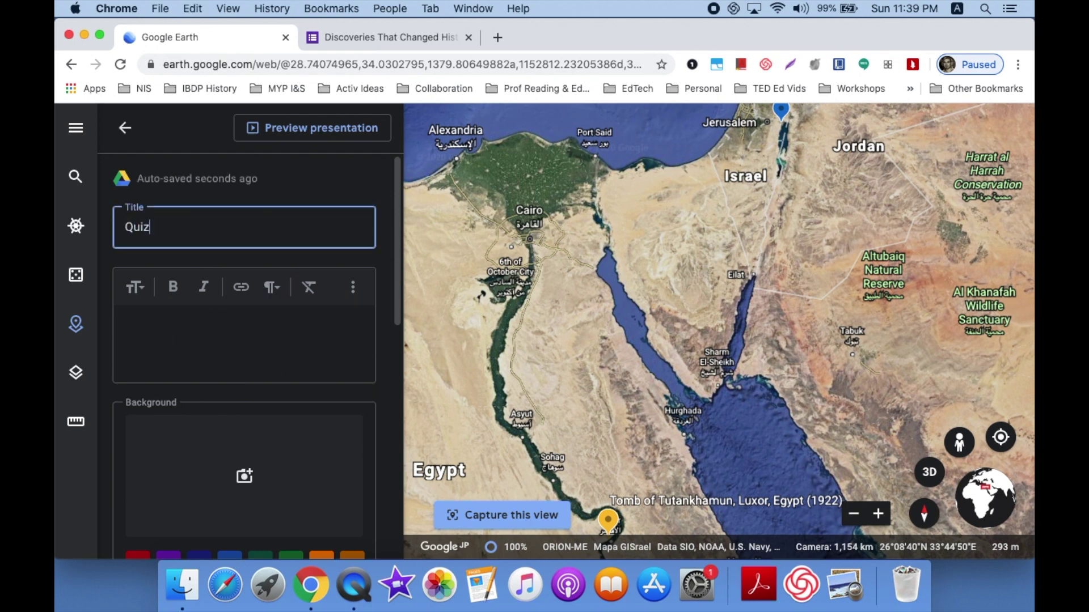
Switch the slide description to HTML and place the cursor inside the body tags
click(281, 329)
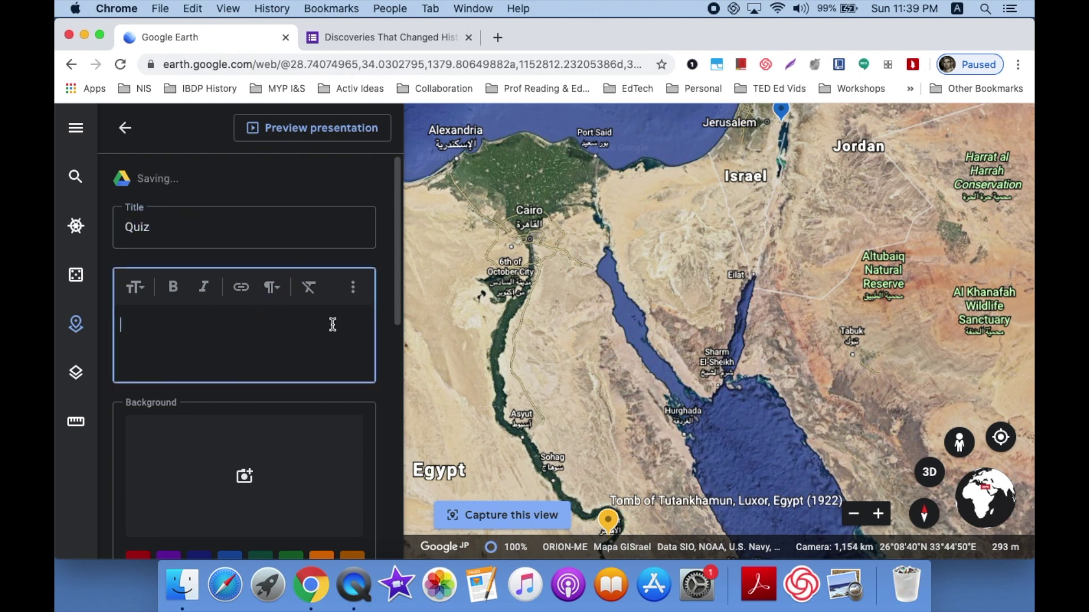
click(362, 288)
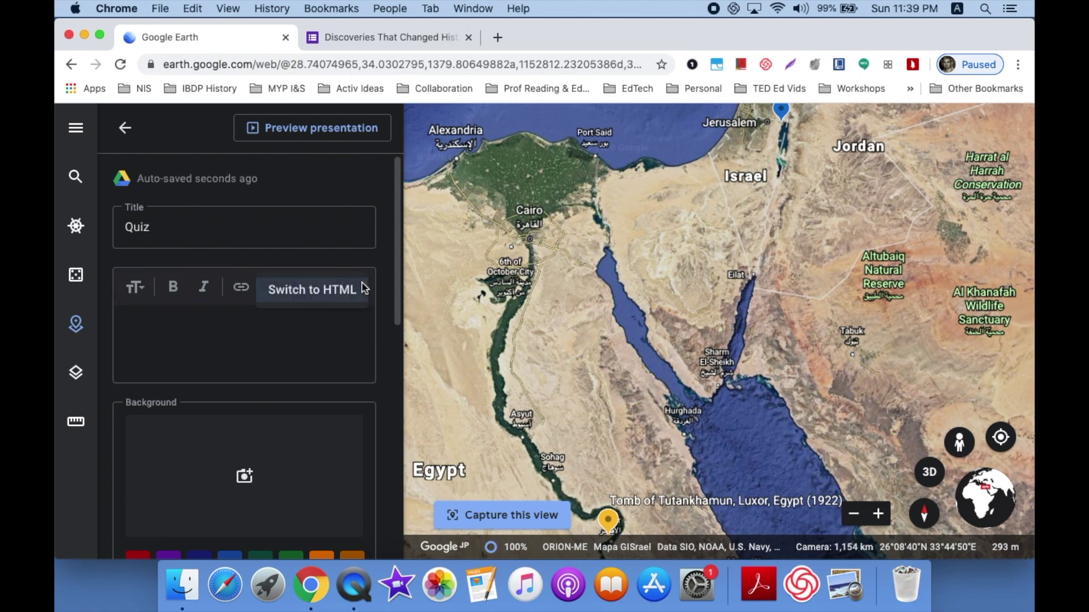
click(332, 292)
scroll(267, 432, down, 3)
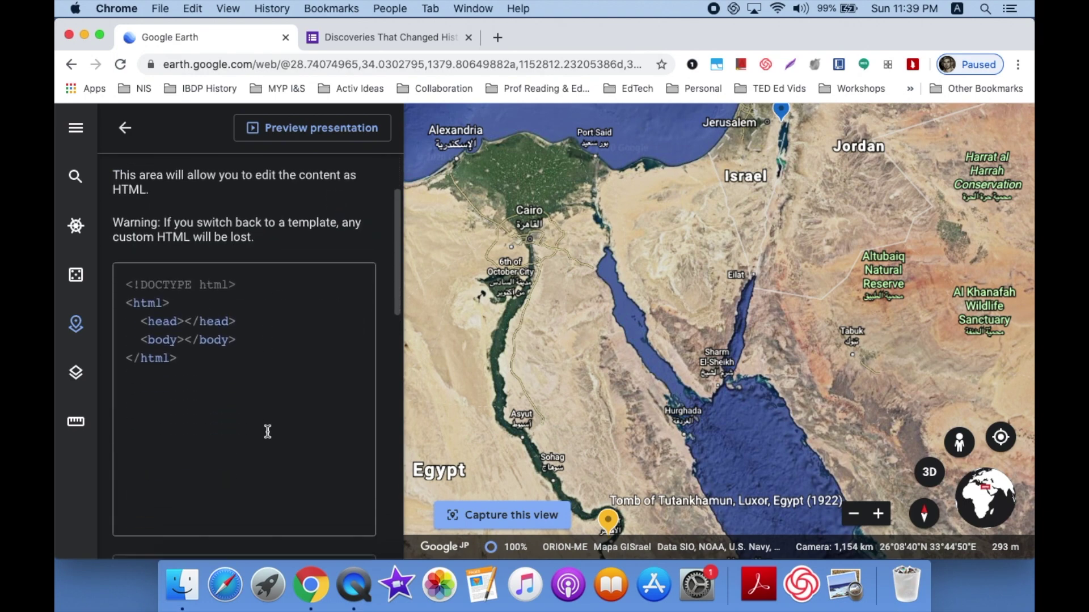
click(185, 336)
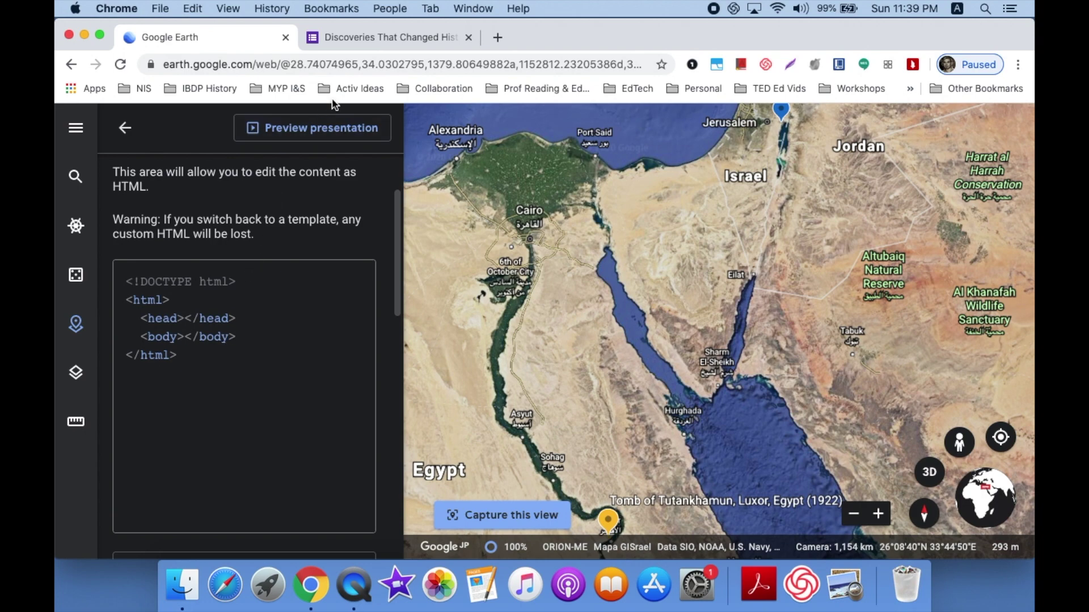
click(402, 39)
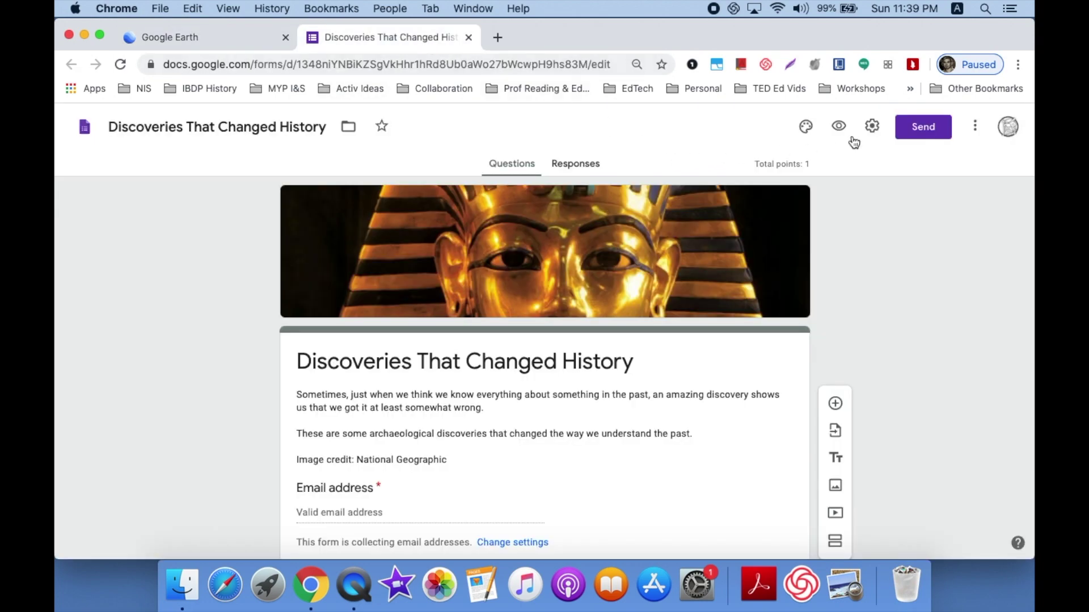
Copy the quiz form's iframe embed HTML from the Send dialog
click(919, 129)
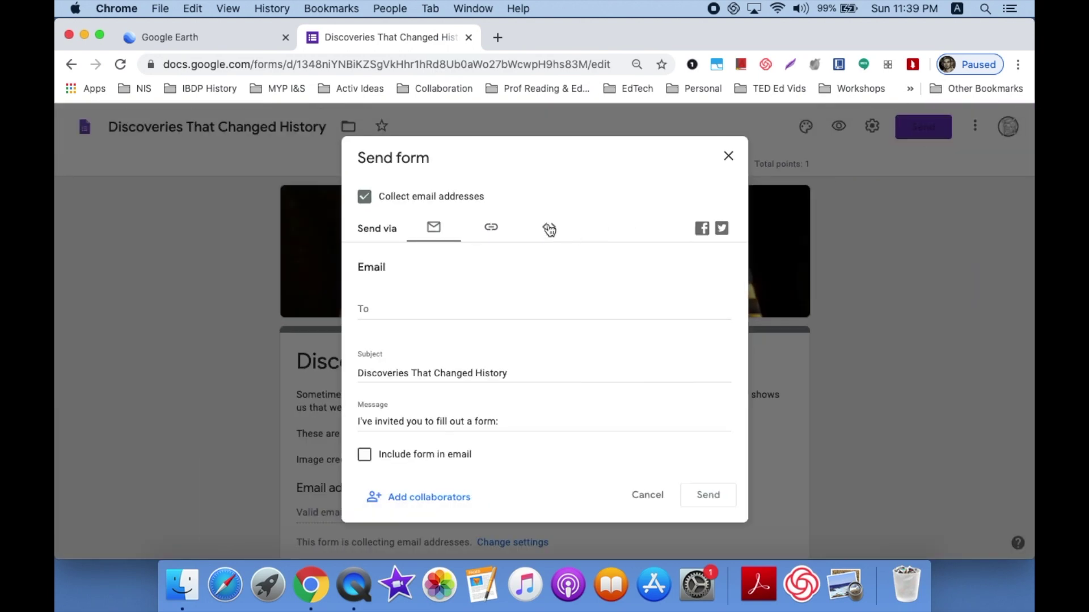
click(548, 228)
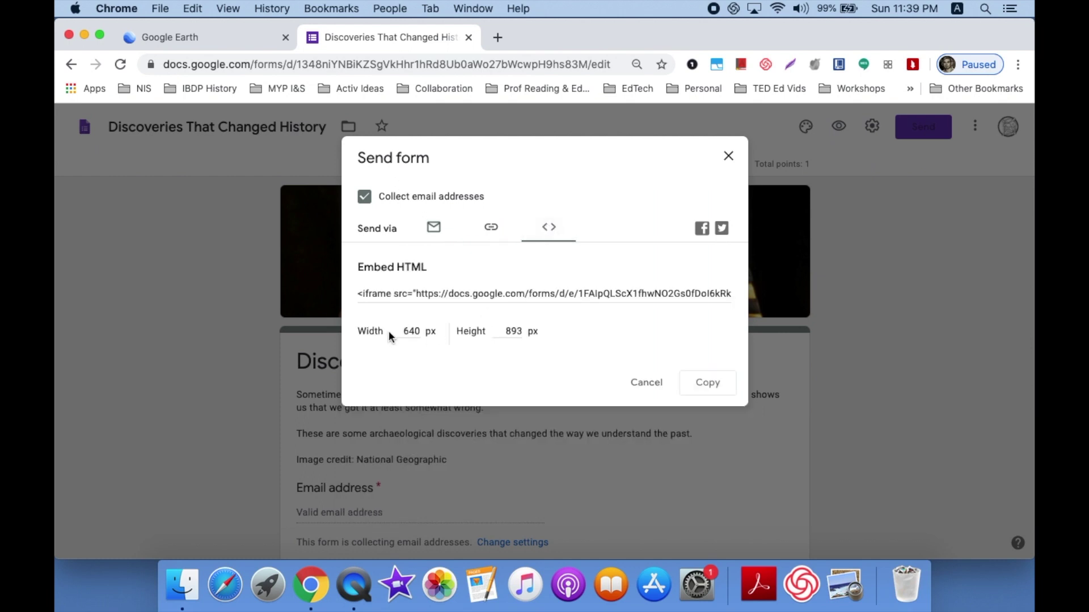
click(519, 293)
click(702, 382)
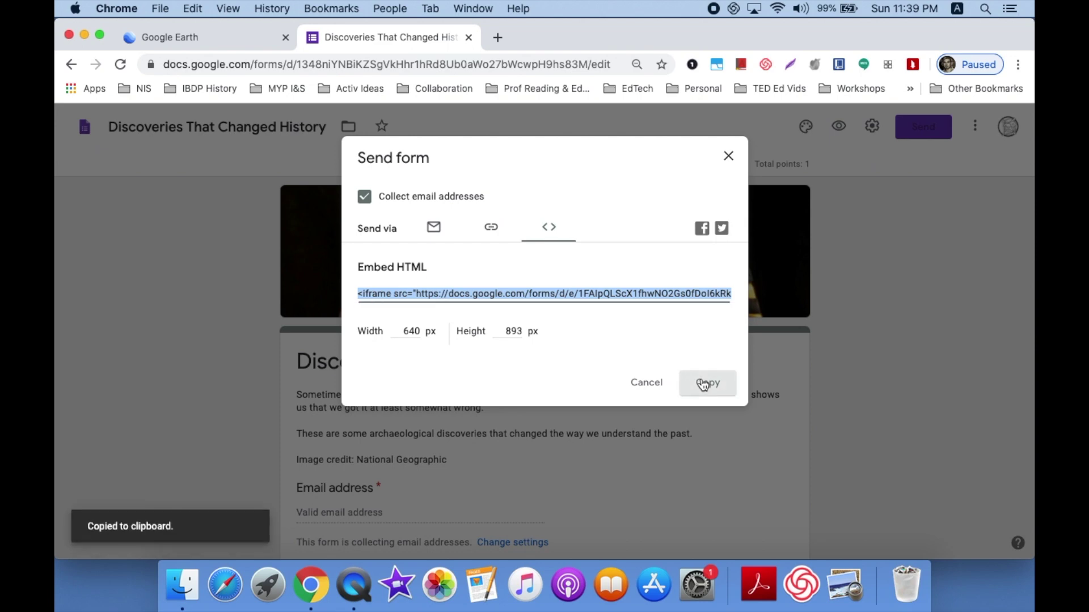
click(241, 37)
Paste the form's iframe code into the body and set width 900 and height 1000
scroll(384, 389, up, 3)
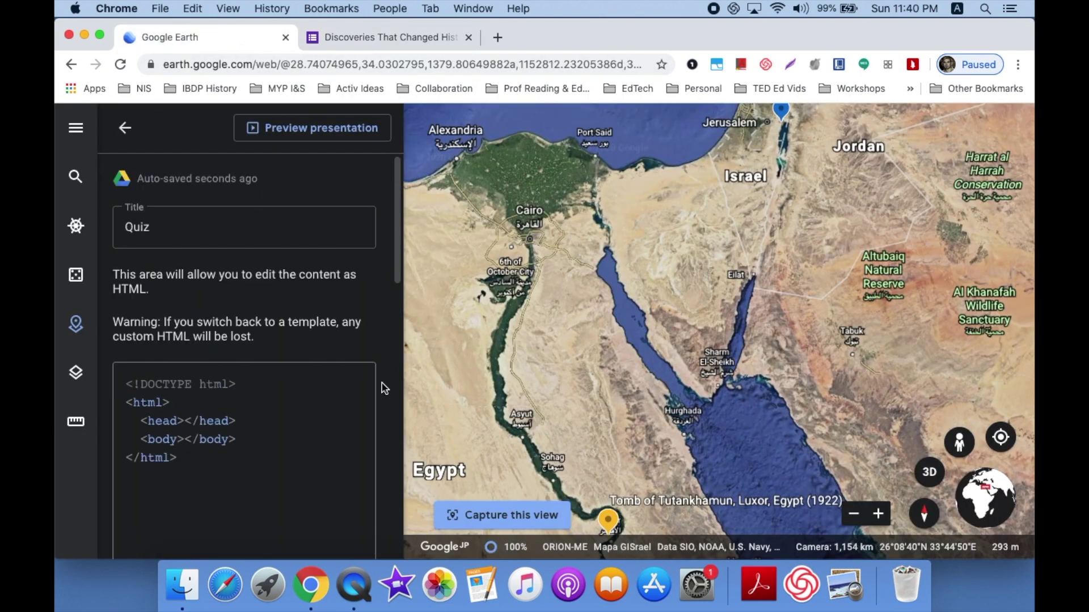
key(super+v)
scroll(228, 454, down, 2)
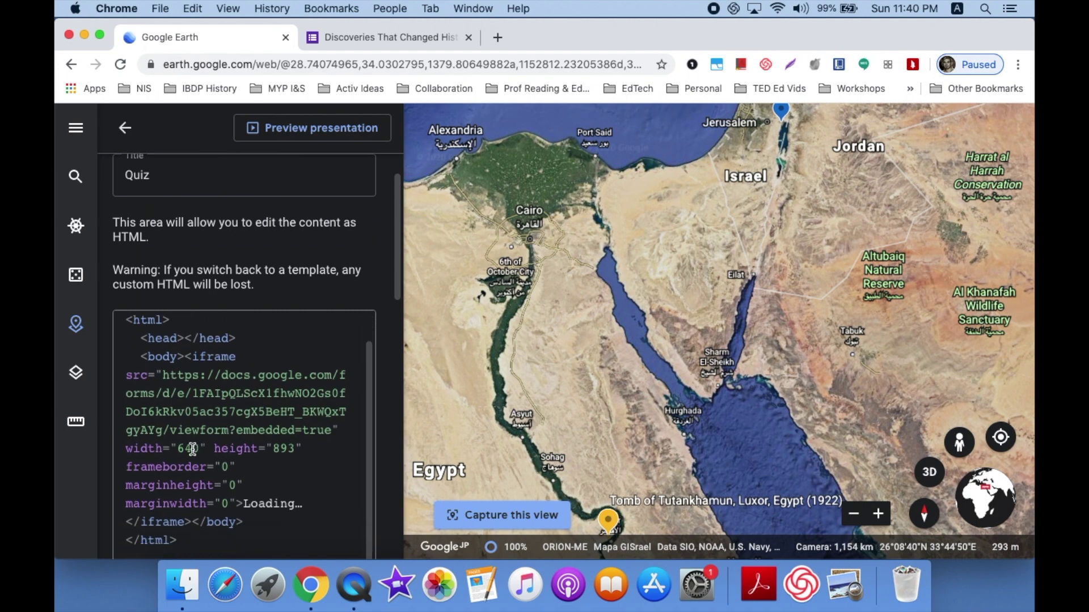
click(193, 449)
key(BackSpace)
key(BackSpace)
text(90)
click(293, 449)
key(BackSpace)
text(1000)
Preview the presentation to check the embedded quiz on the Quiz slide
click(337, 134)
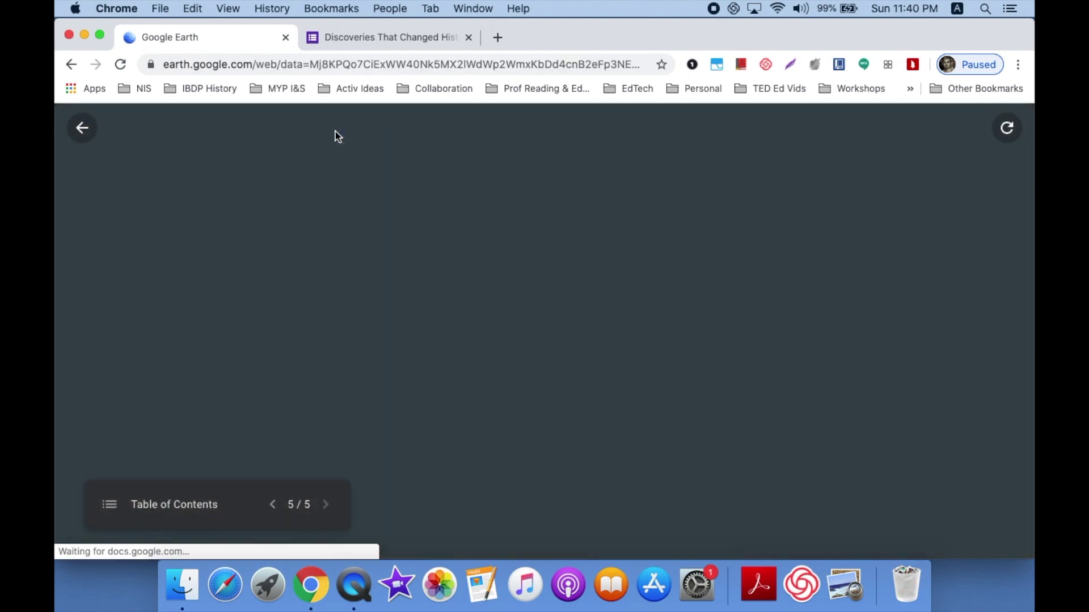
scroll(485, 255, down, 6)
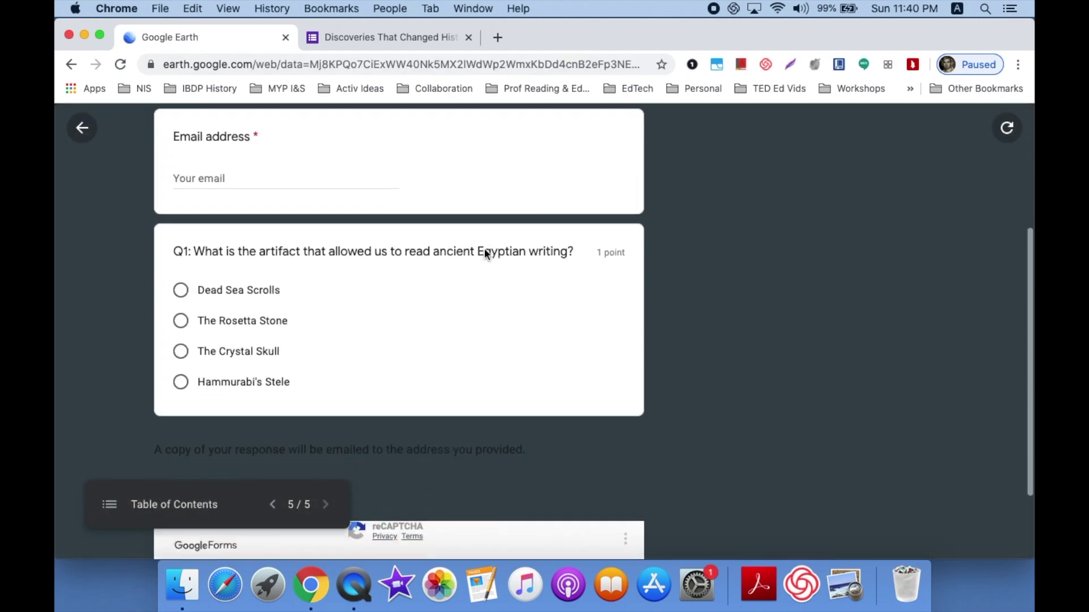
scroll(485, 255, up, 6)
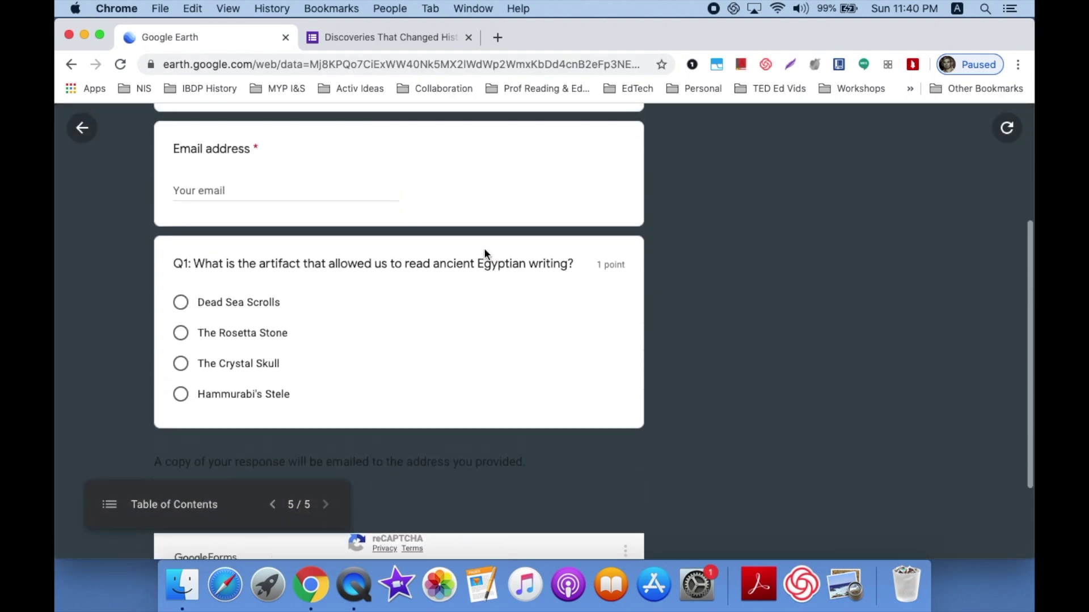